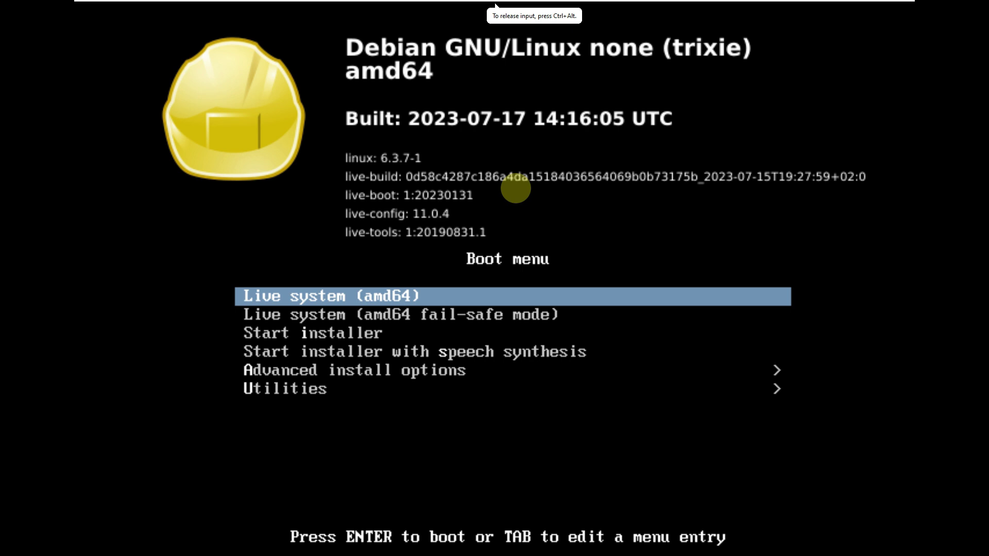
# Step: Browse the boot entries, then boot the standard 'Live system (amd64)' entry
pyautogui.press('Down')
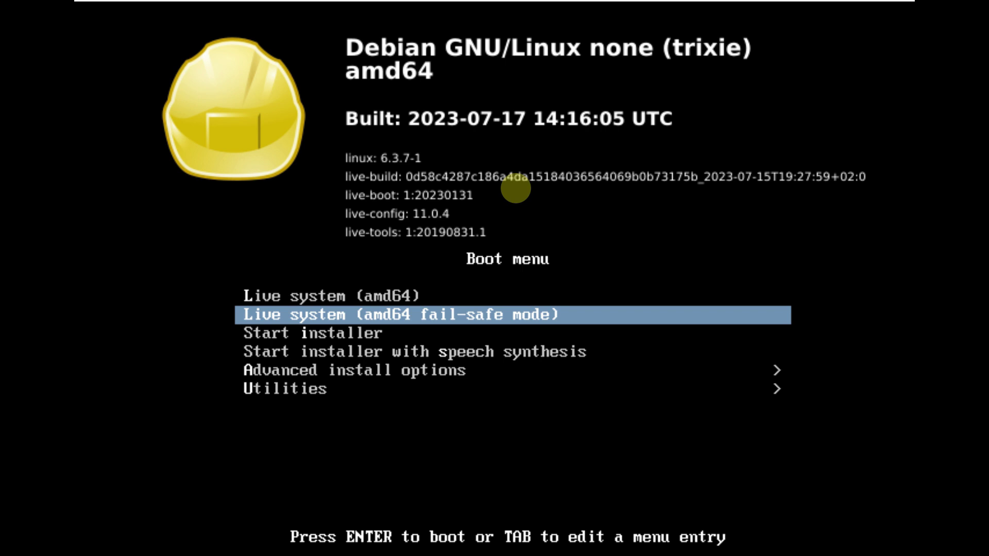
pyautogui.press('Down')
pyautogui.press('Down')
pyautogui.press('Down')
pyautogui.press('Down')
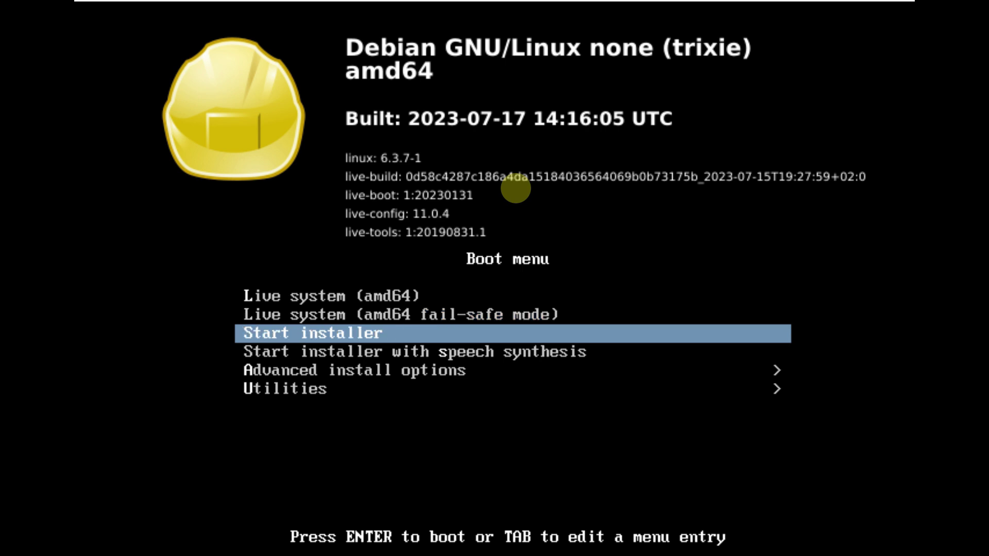
pyautogui.press('Up')
pyautogui.press('Up')
pyautogui.press('Up')
pyautogui.press('Up')
pyautogui.press('Up')
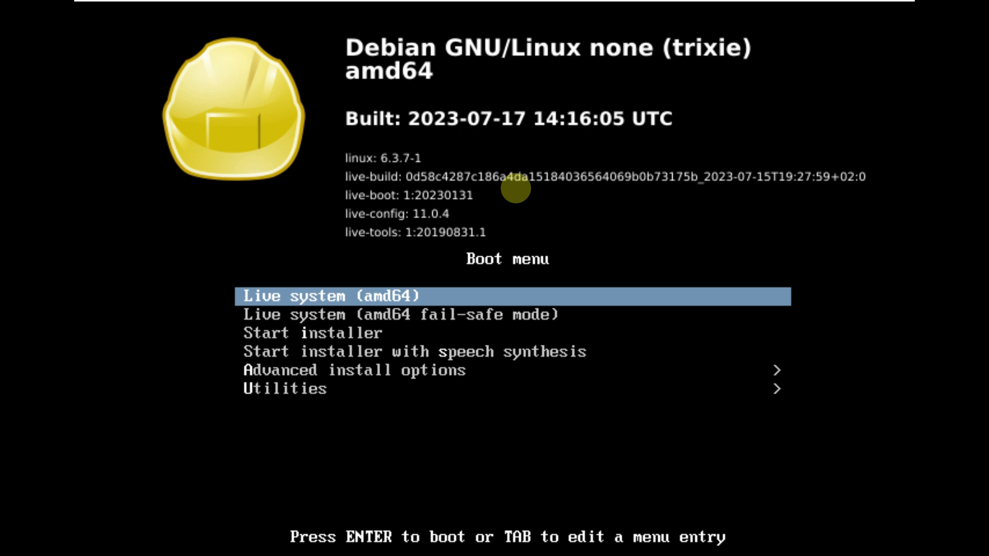
pyautogui.press('Return')
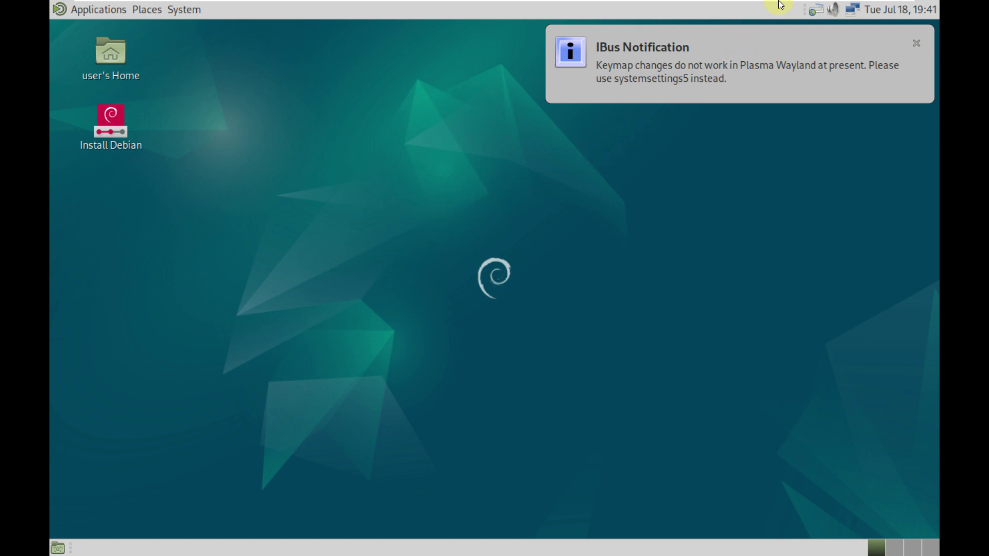
# Step: Show the virtual machine in a window and launch the Displays preferences from System > Preferences > Hardware
pyautogui.click(545, 73)
pyautogui.click(436, 10)
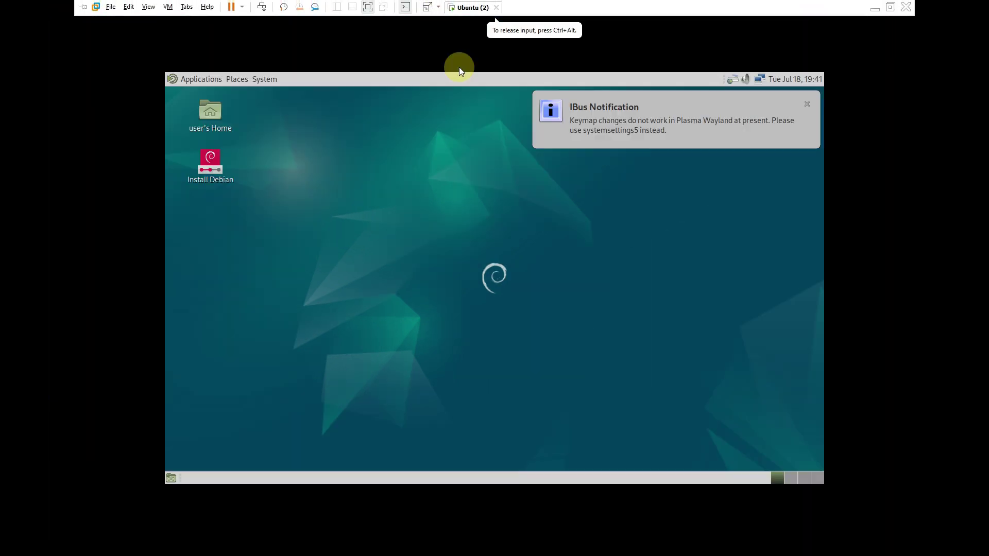
pyautogui.click(259, 80)
pyautogui.moveTo(267, 97)
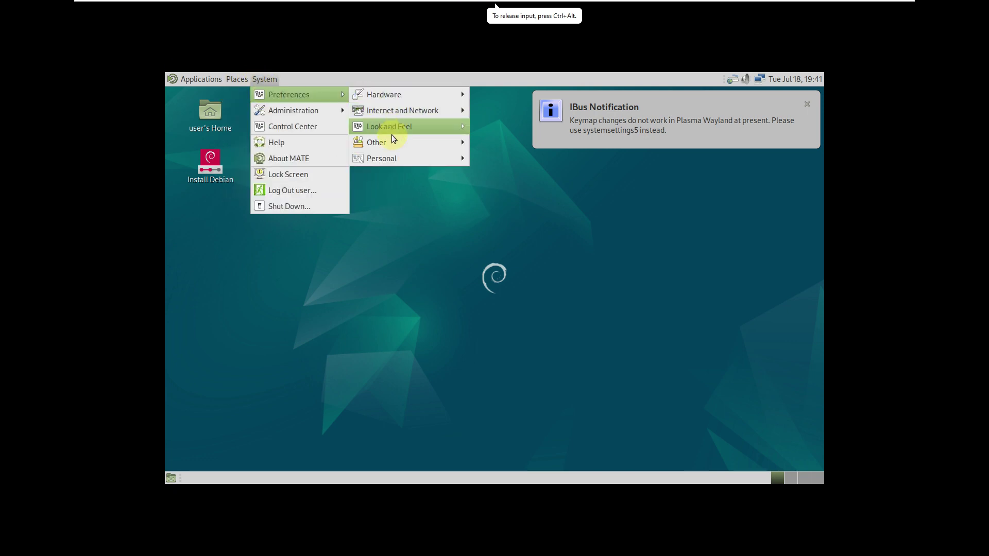
pyautogui.moveTo(393, 99)
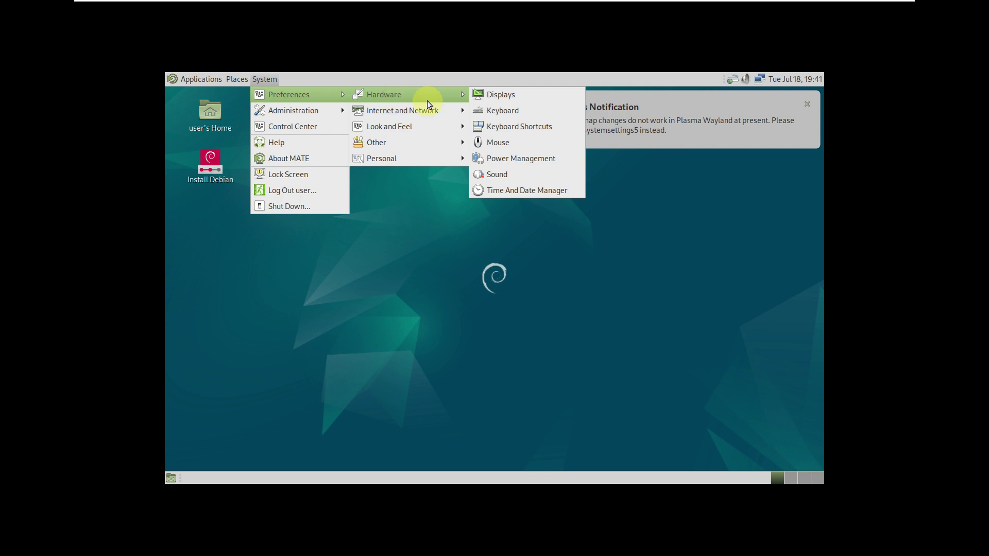
pyautogui.click(536, 98)
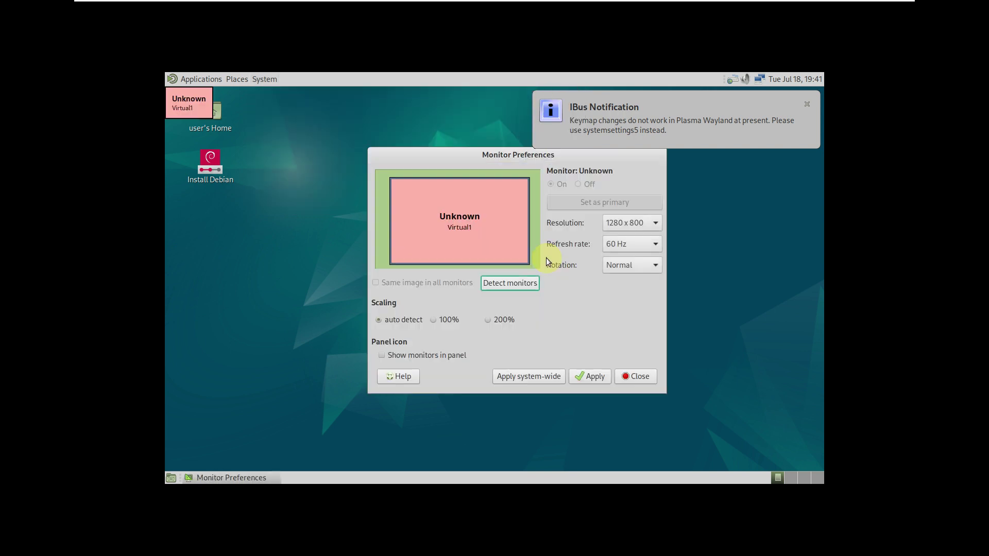
# Step: Set the resolution to 1920 x 1080, apply and keep it, then close Monitor Preferences
pyautogui.click(627, 223)
pyautogui.scroll(5, 626, 224)
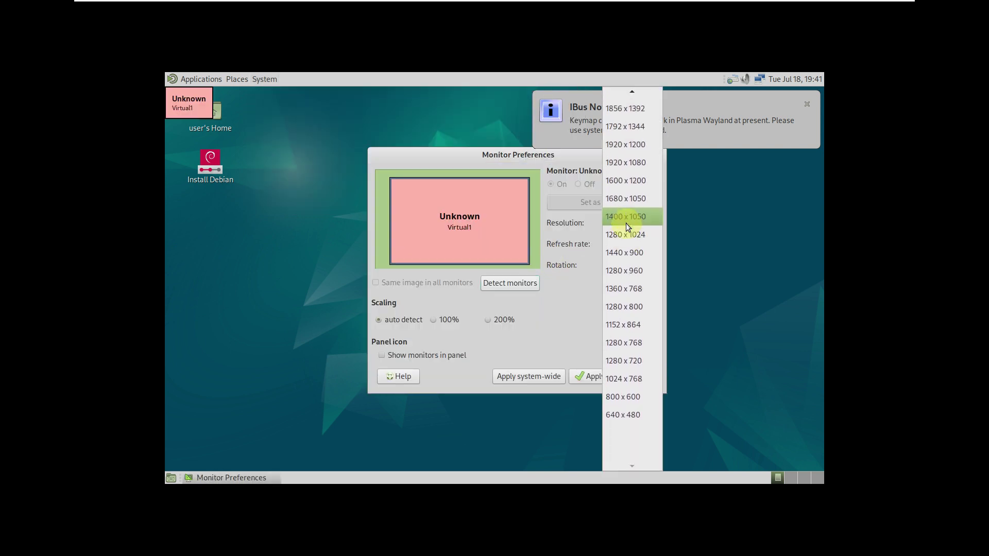
pyautogui.click(638, 162)
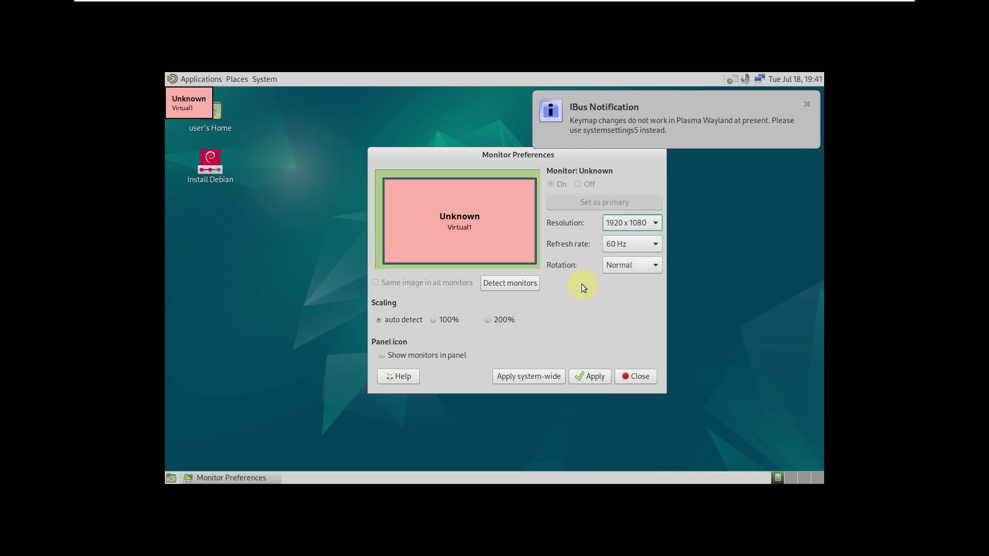
pyautogui.click(591, 370)
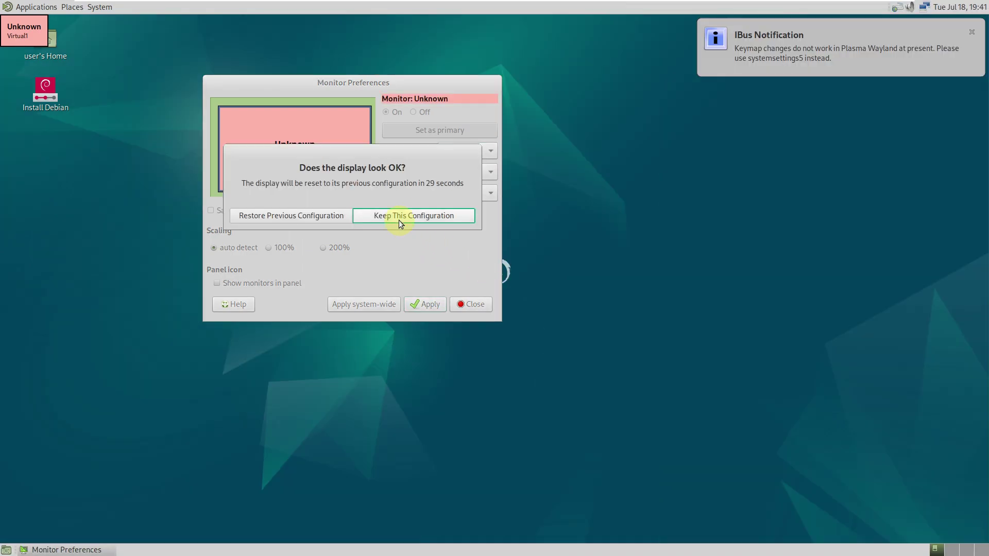
pyautogui.click(399, 220)
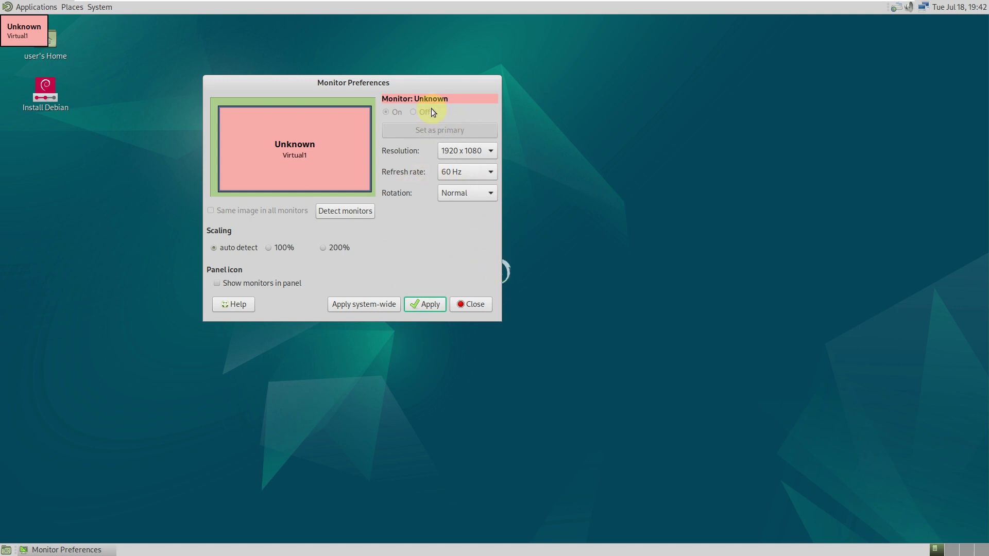
pyautogui.moveTo(421, 85); pyautogui.dragTo(539, 83)
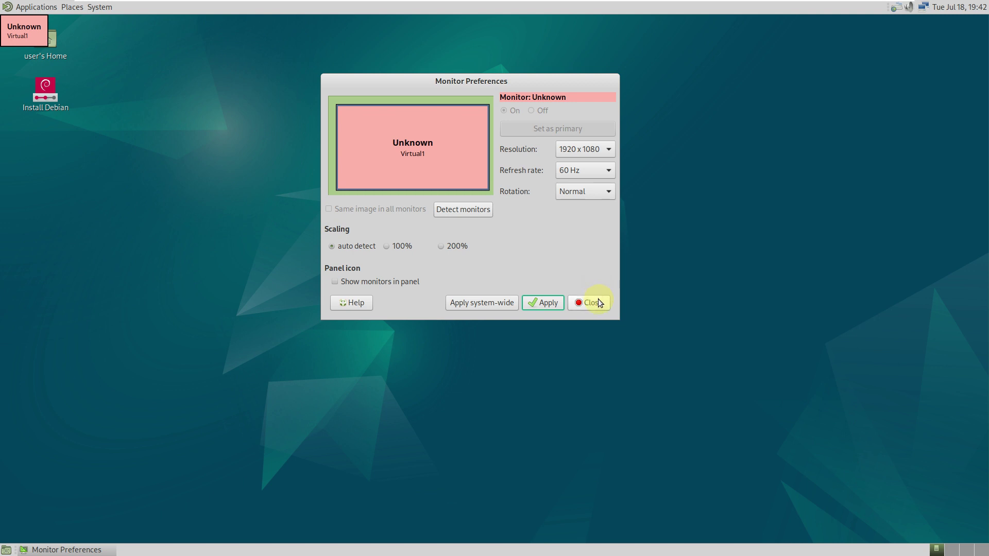
pyautogui.click(590, 303)
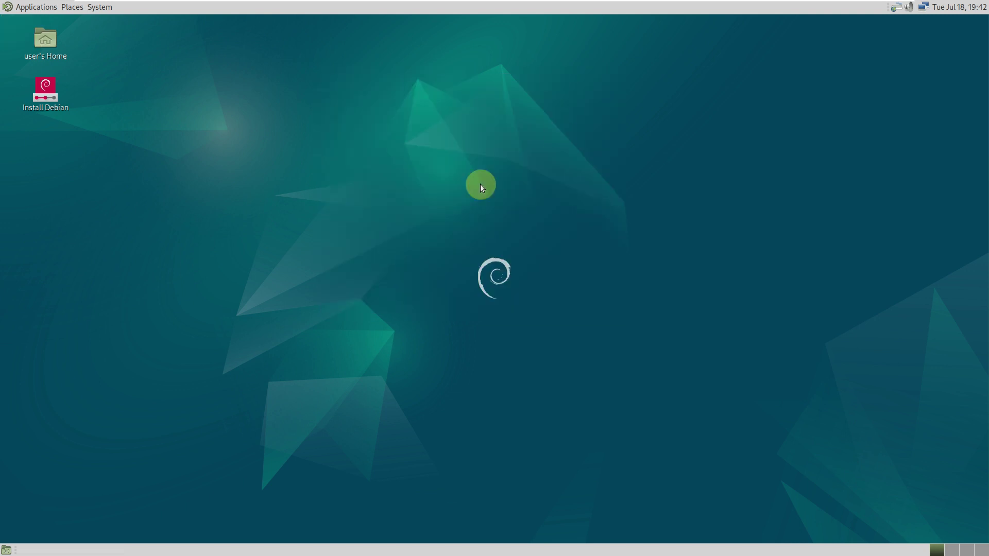
# Step: Launch MATE System Monitor from System Tools, maximize it and show the System tab
pyautogui.click(44, 11)
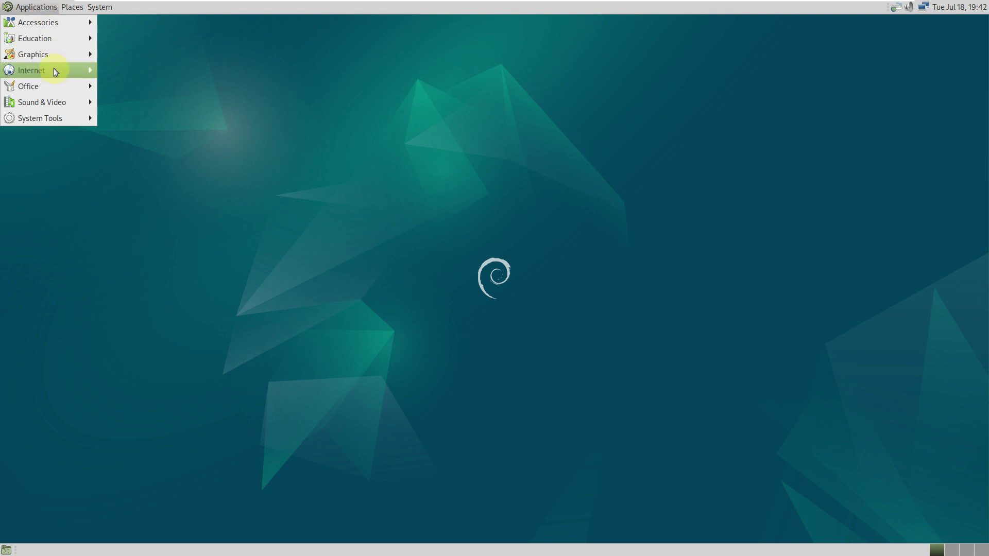
pyautogui.moveTo(60, 115)
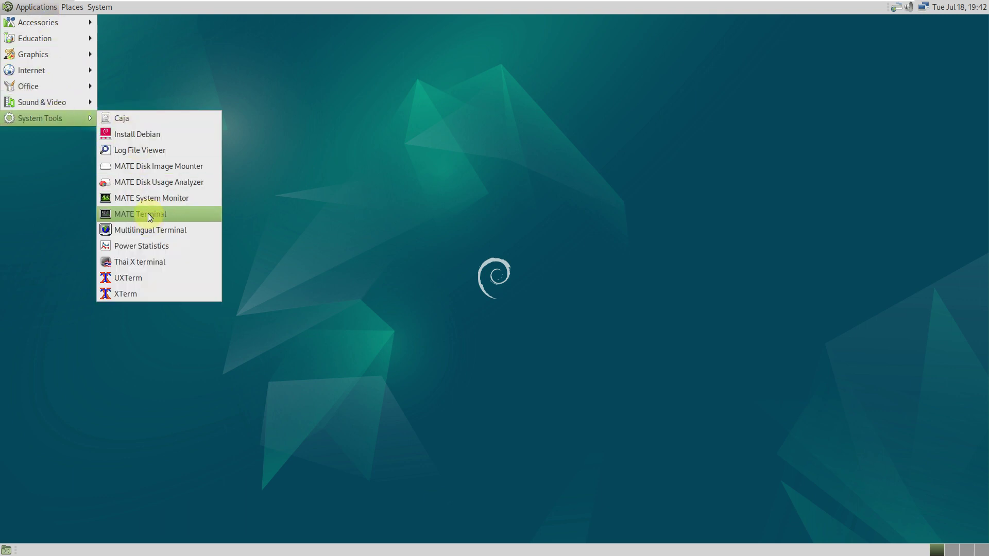
pyautogui.click(147, 200)
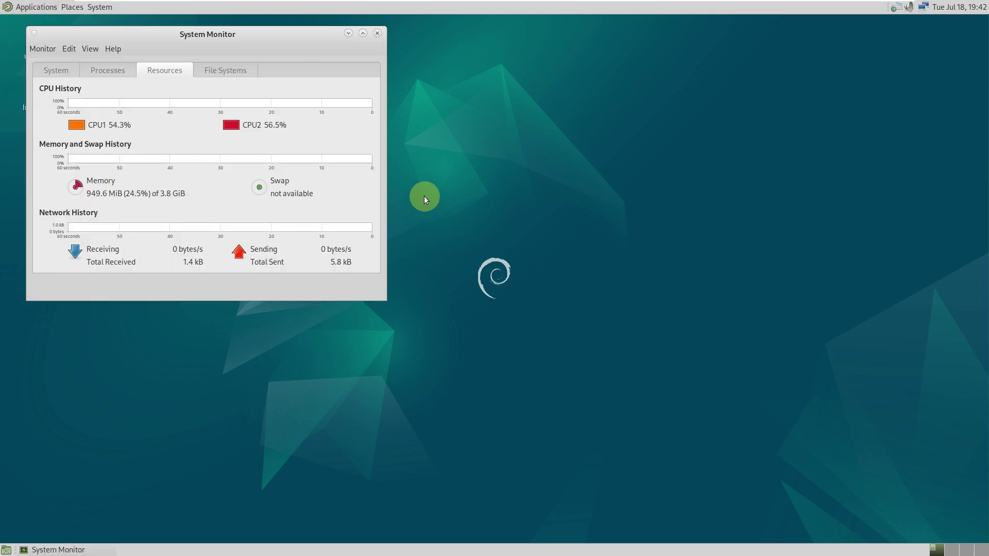
pyautogui.click(363, 34)
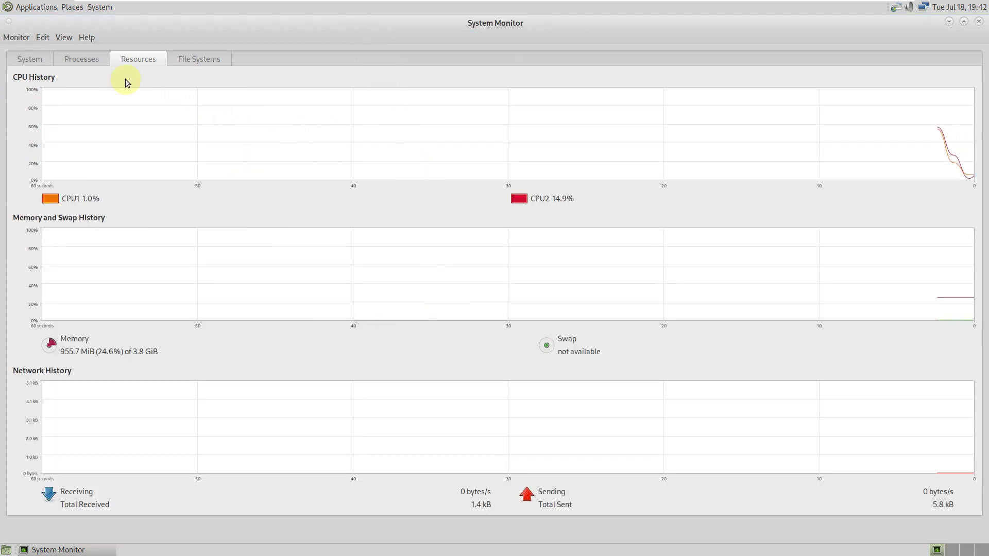
pyautogui.click(41, 63)
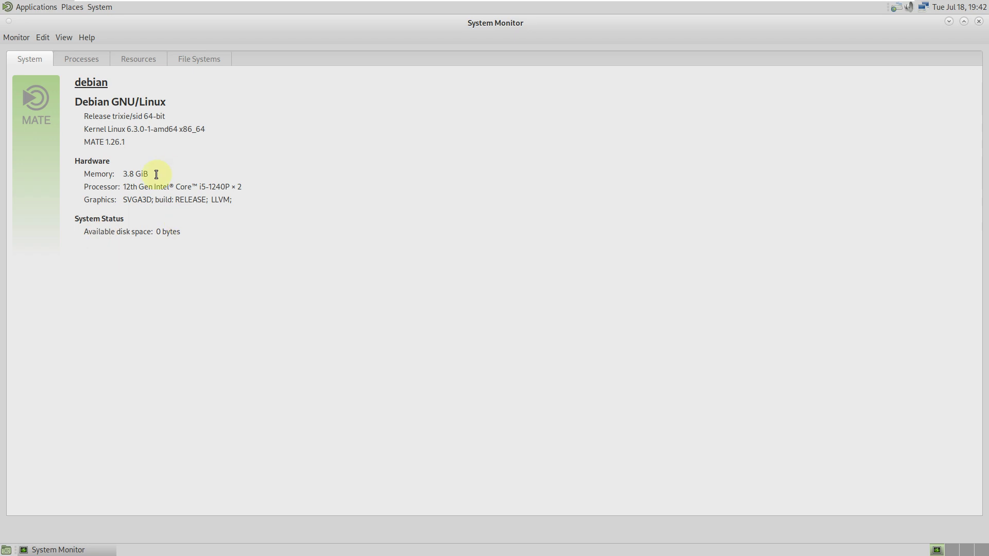
# Step: Highlight the trixie/sid 64-bit release, kernel 6.3.0-1-amd64 and MATE 1.26.1 lines
pyautogui.moveTo(84, 118); pyautogui.dragTo(123, 118)
pyautogui.click(185, 126)
pyautogui.moveTo(144, 115); pyautogui.dragTo(130, 115)
pyautogui.moveTo(165, 118); pyautogui.dragTo(145, 118)
pyautogui.moveTo(85, 129); pyautogui.dragTo(153, 129)
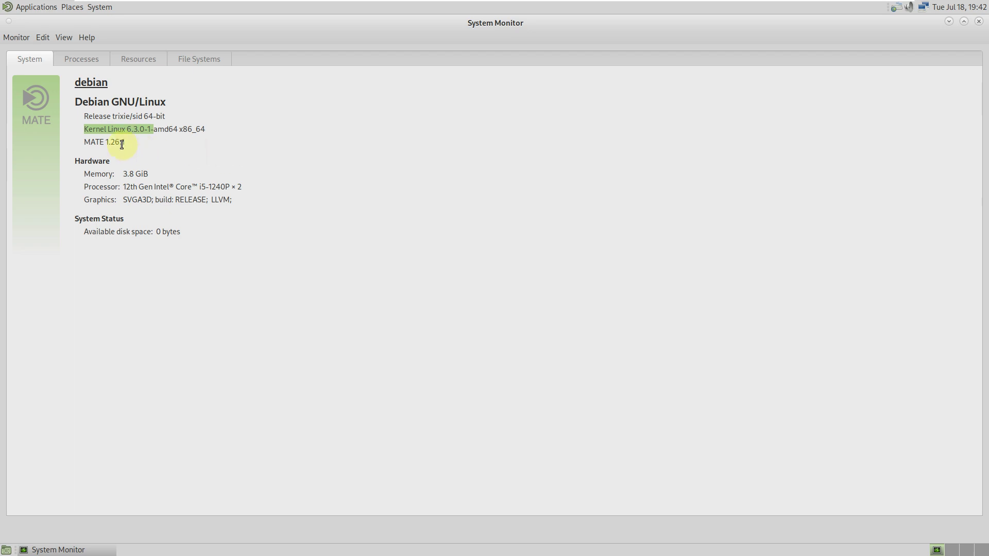
pyautogui.moveTo(85, 144); pyautogui.dragTo(147, 146)
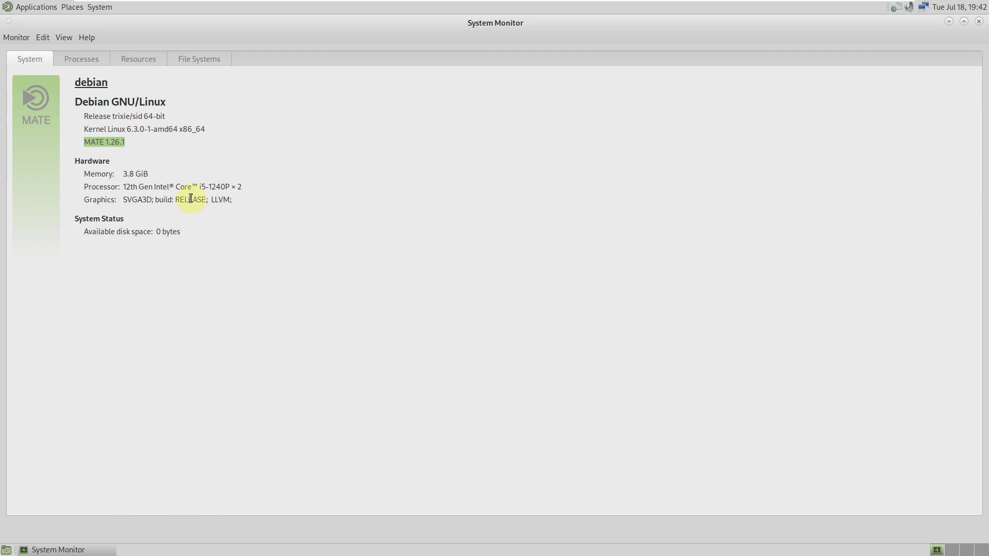
# Step: Switch to the Resources tab and change the Memory graph colour to green
pyautogui.click(95, 59)
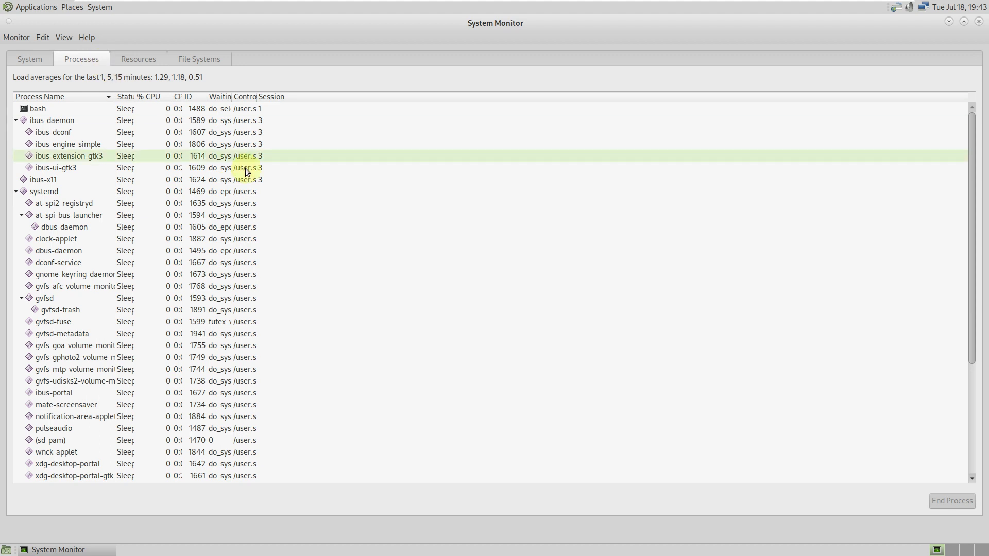
pyautogui.scroll(-5, 340, 220)
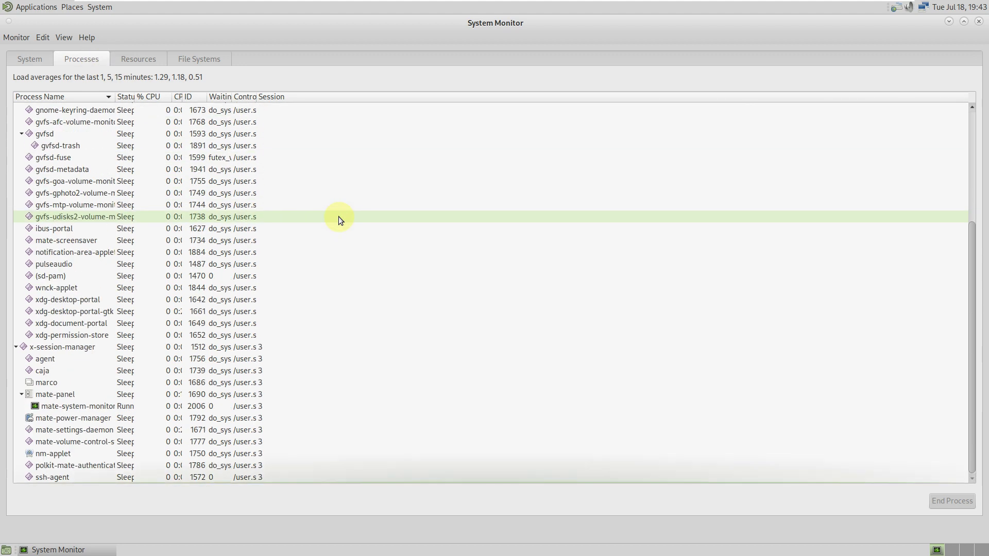
pyautogui.click(137, 61)
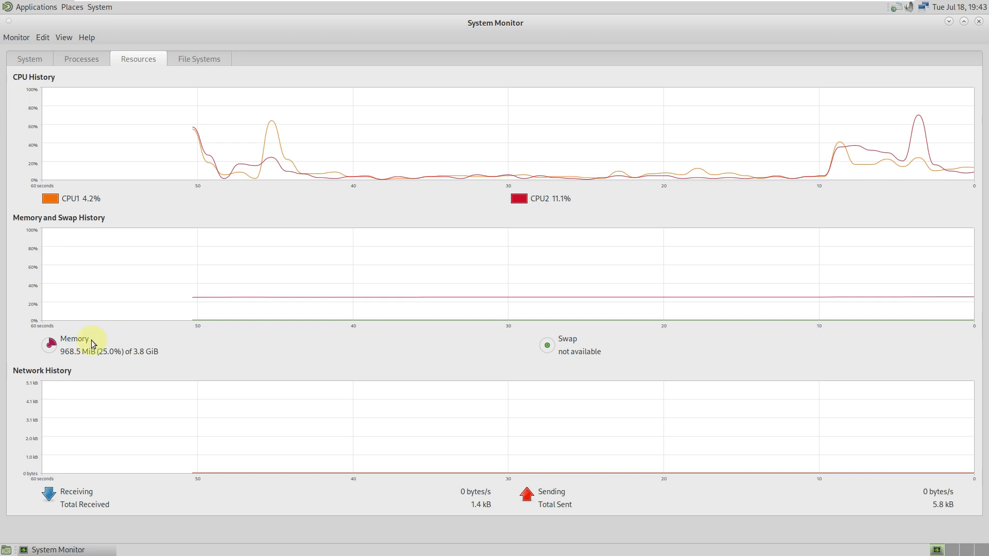
pyautogui.click(50, 344)
pyautogui.click(412, 268)
pyautogui.click(593, 370)
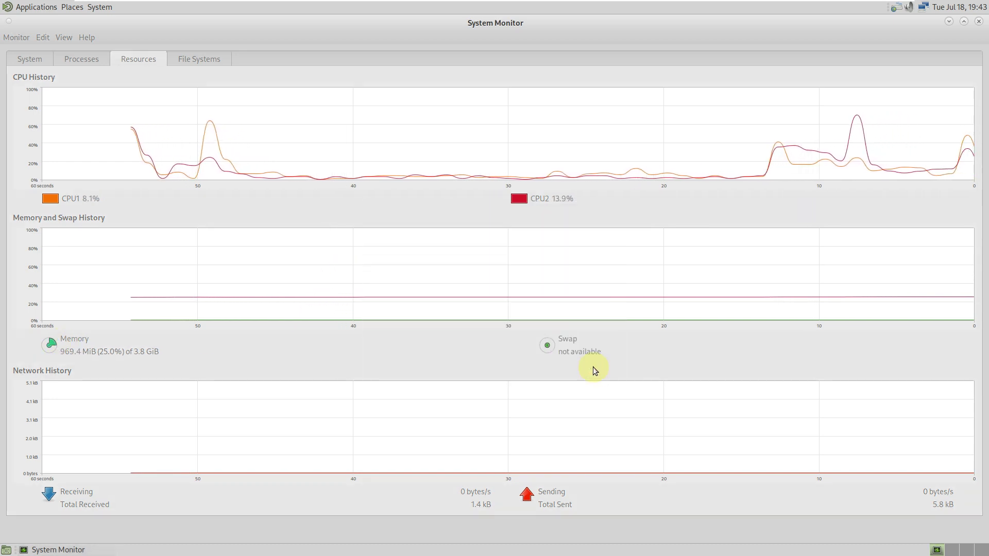
# Step: Change the CPU2 graph colour to green as well
pyautogui.click(519, 199)
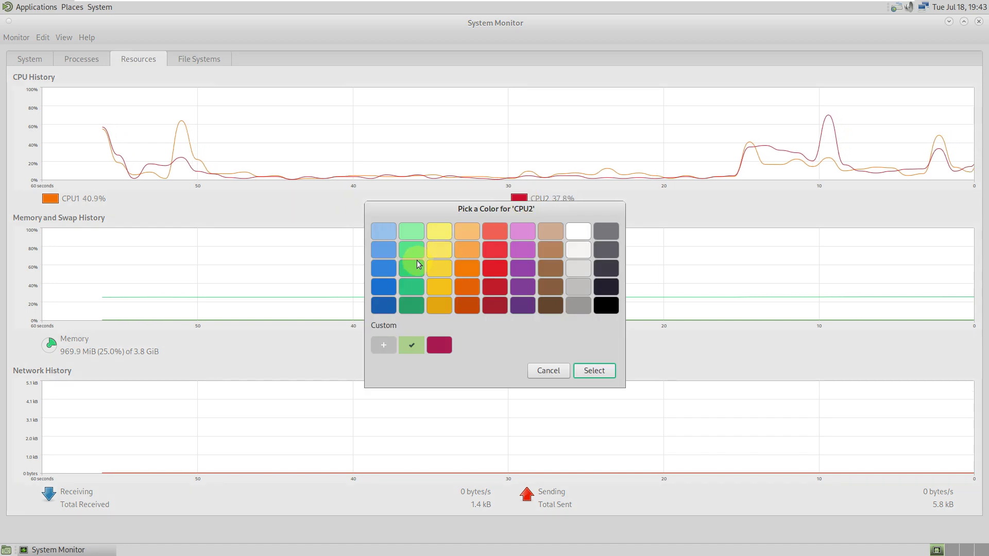
pyautogui.click(594, 370)
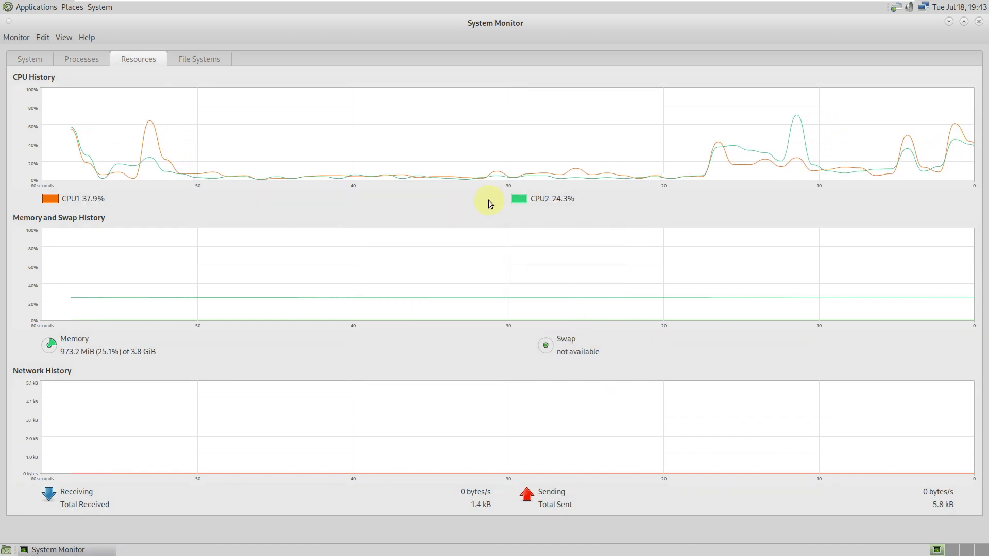
pyautogui.click(213, 61)
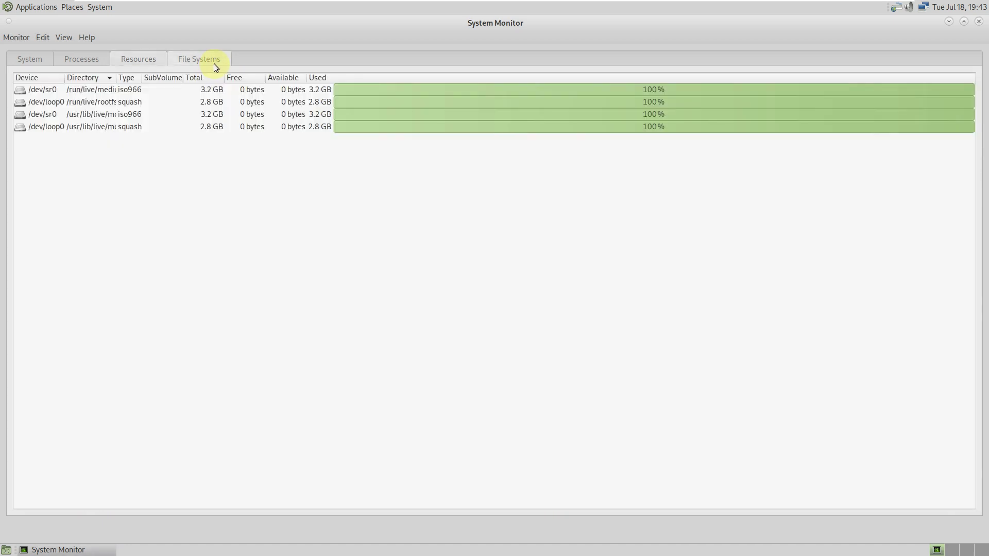
pyautogui.click(157, 60)
pyautogui.click(88, 36)
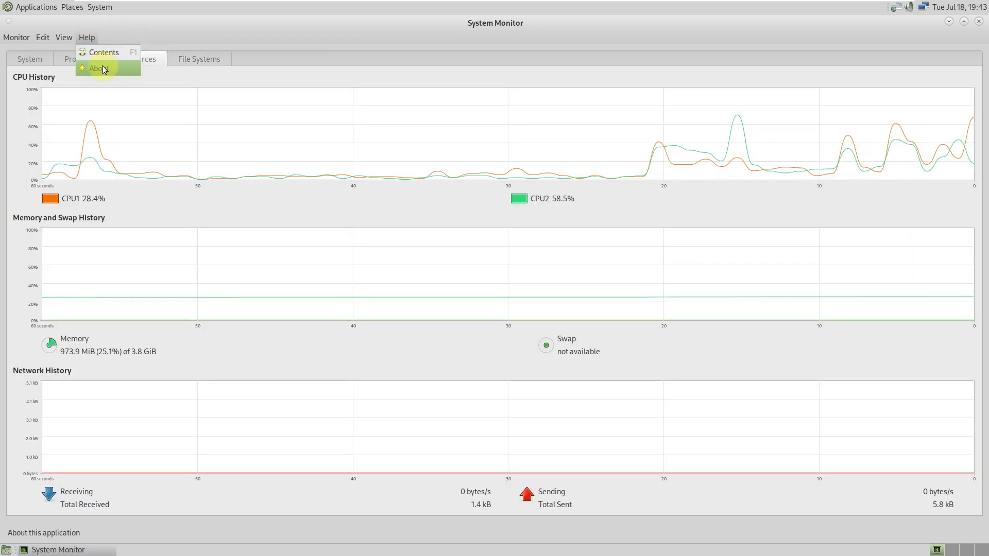
# Step: Check System Monitor's About box for version 1.26.0, then restore the window from maximized
pyautogui.click(97, 67)
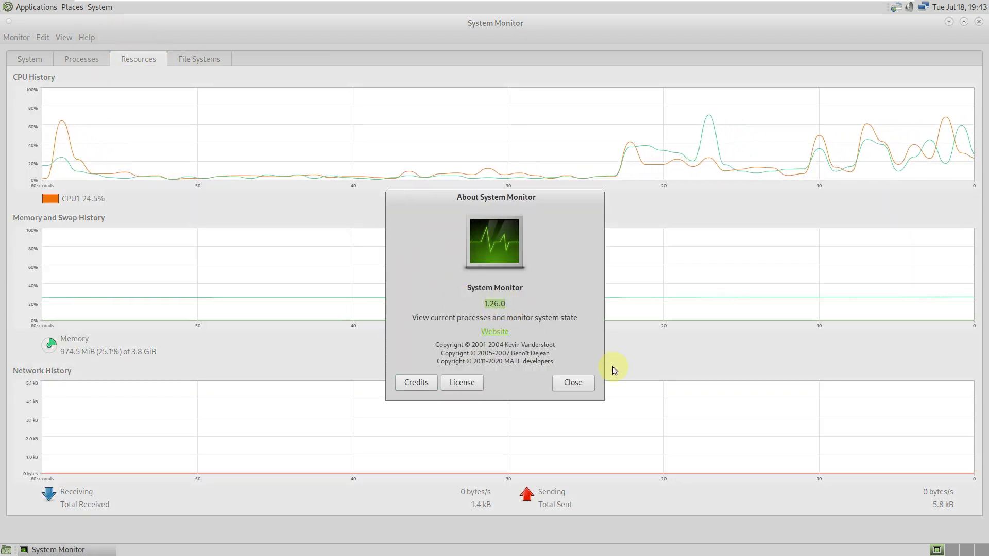
pyautogui.click(590, 382)
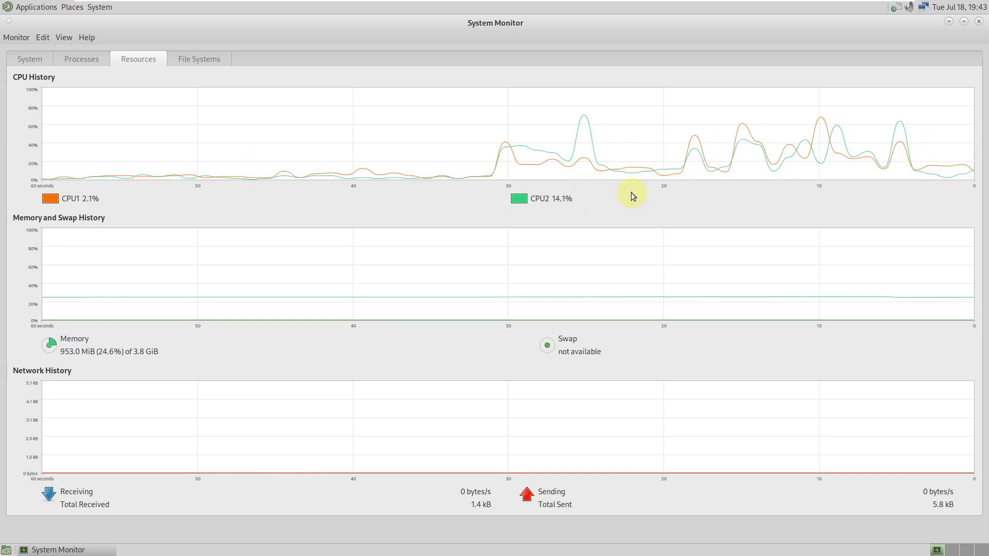
pyautogui.click(964, 21)
# Step: Move System Monitor to the top-right corner and narrow it from its left edge
pyautogui.moveTo(297, 41); pyautogui.dragTo(900, 30)
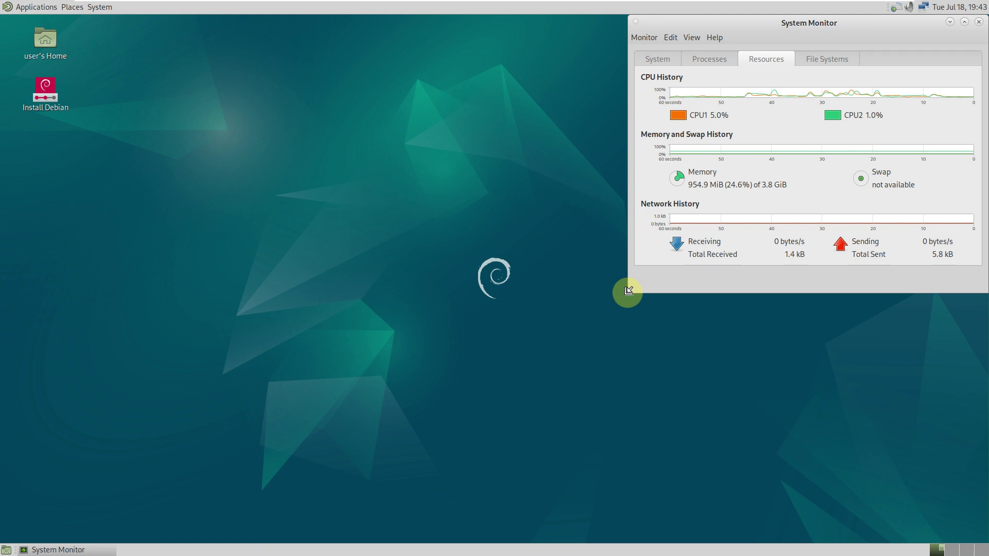
pyautogui.moveTo(630, 292); pyautogui.dragTo(777, 190)
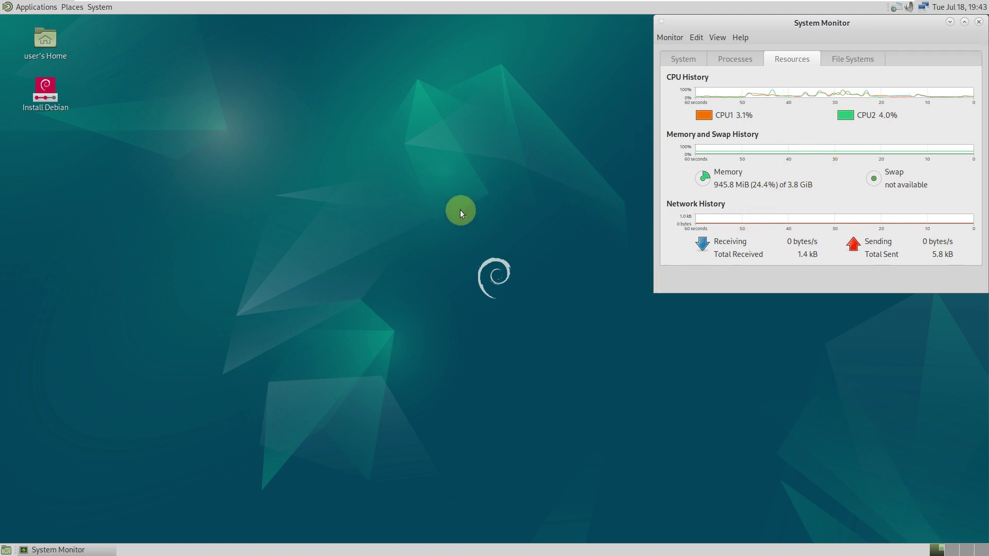
pyautogui.click(432, 137)
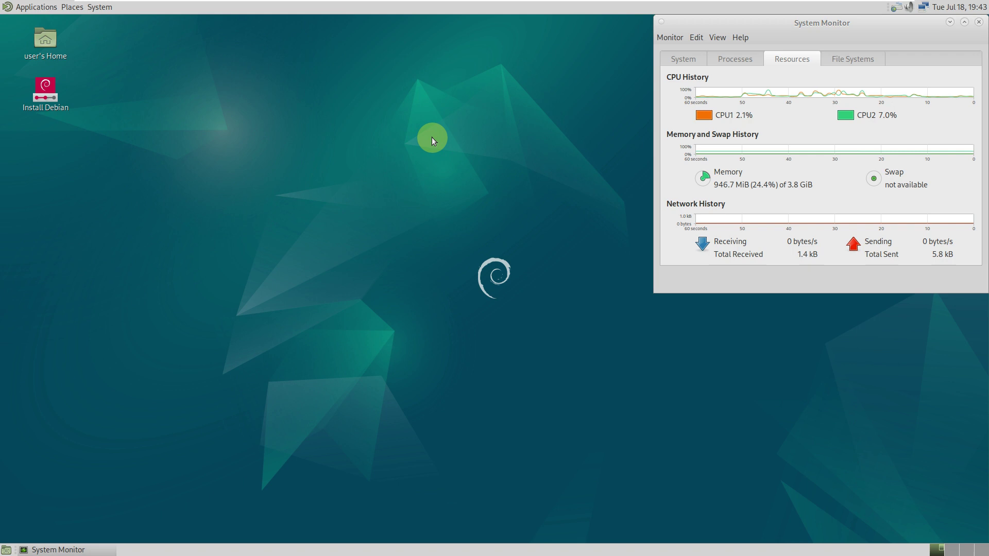
# Step: Launch MATE Terminal from System Tools and confirm its About box shows version 1.26.1
pyautogui.click(47, 13)
pyautogui.moveTo(49, 87)
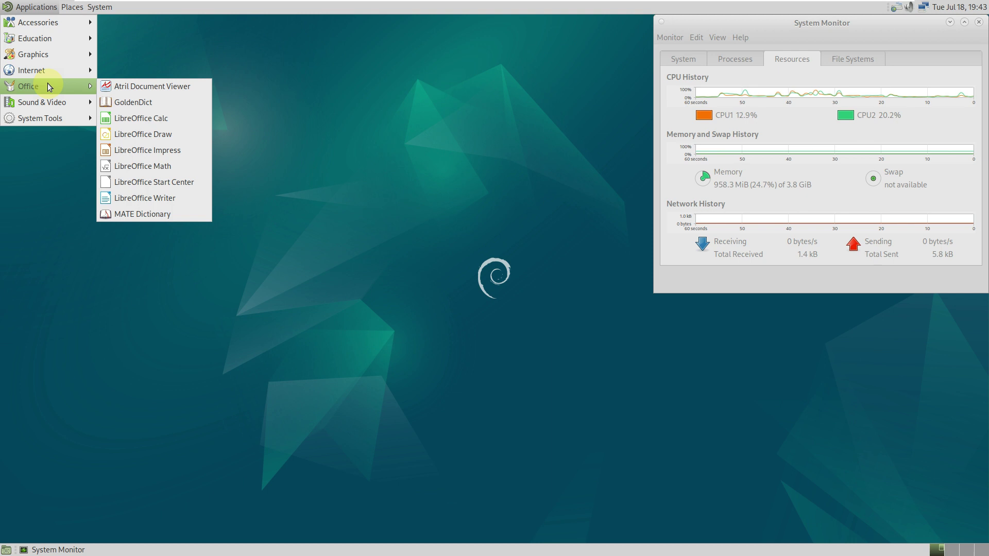
pyautogui.moveTo(52, 119)
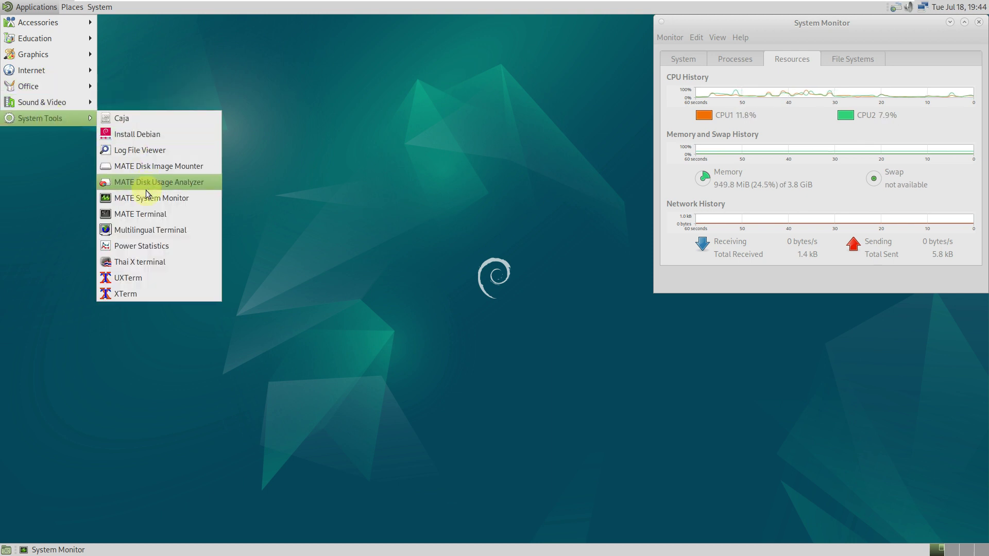
pyautogui.click(150, 212)
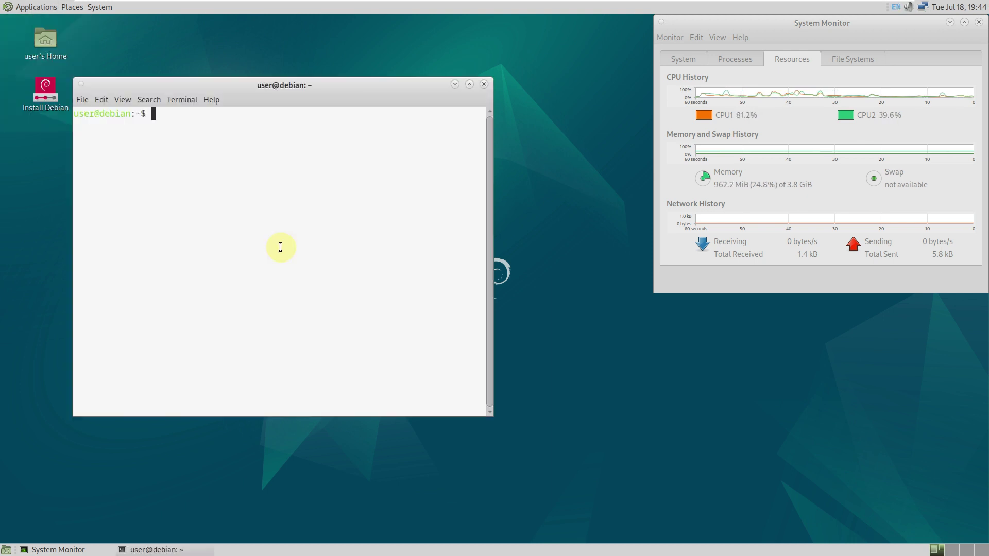
pyautogui.click(212, 100)
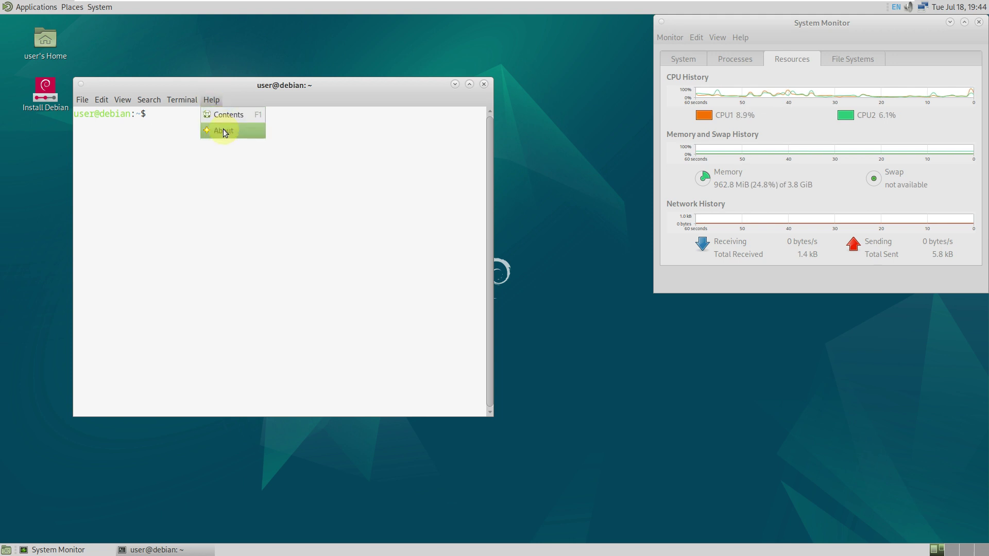
pyautogui.click(224, 132)
pyautogui.moveTo(309, 255); pyautogui.dragTo(239, 255)
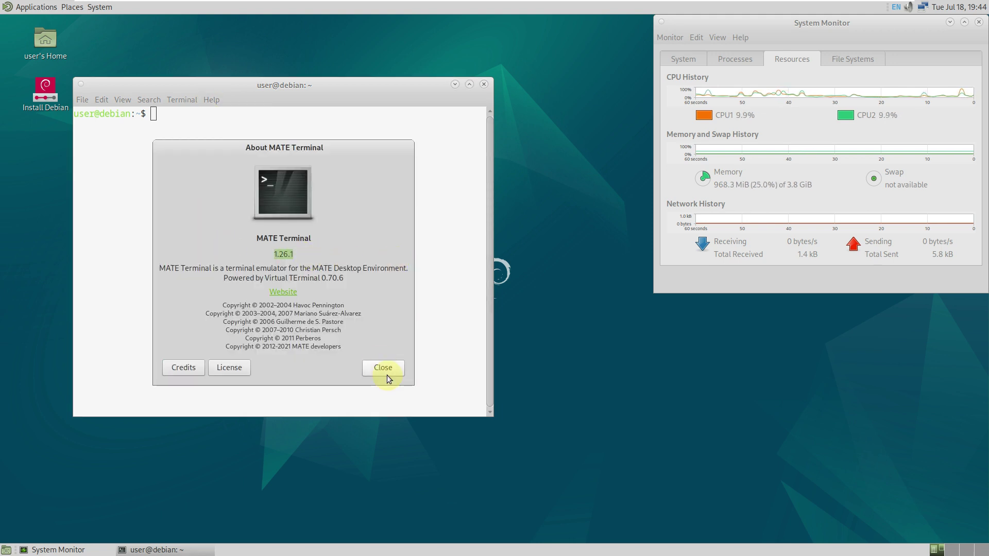
pyautogui.click(383, 368)
# Step: Run inxi (not installed) and cat /etc/issue to show Debian GNU/Linux trixie/sid
pyautogui.write('i')
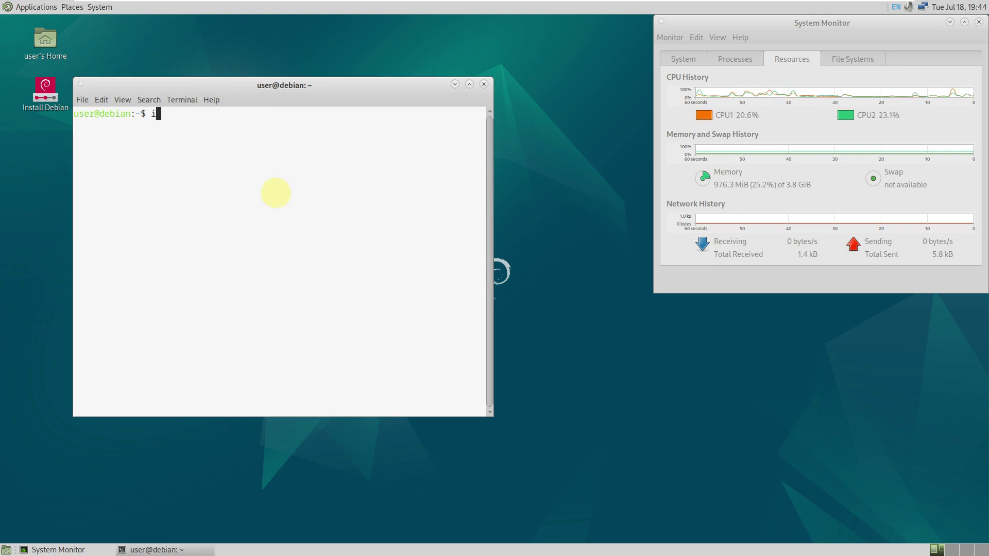
pyautogui.write('nxi')
pyautogui.press('Return')
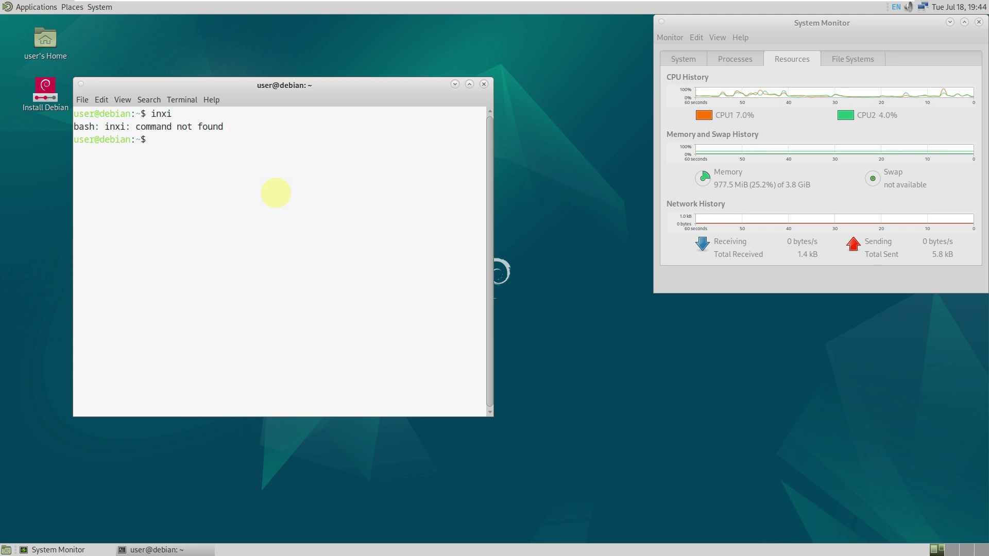
pyautogui.write('cat /etc/issue')
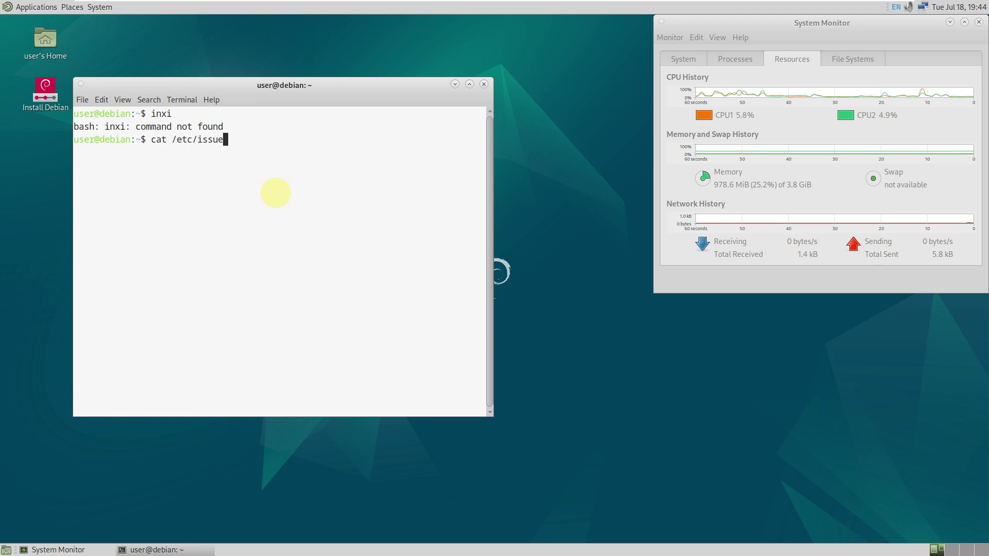
pyautogui.press('Return')
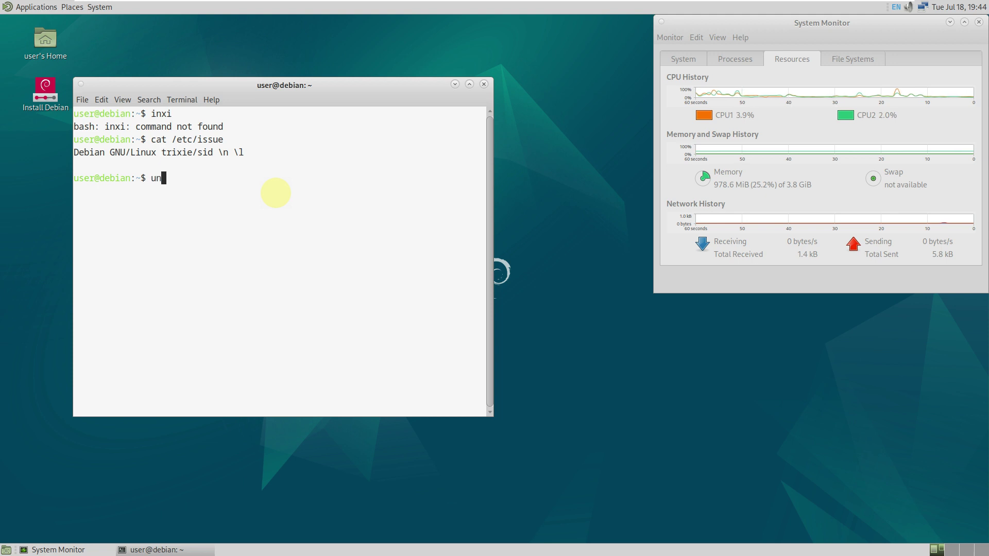
# Step: Run uname -a and uname -r for kernel 6.3.0-1-amd64, then try neeotch and htop
pyautogui.write('uname -a')
pyautogui.press('Return')
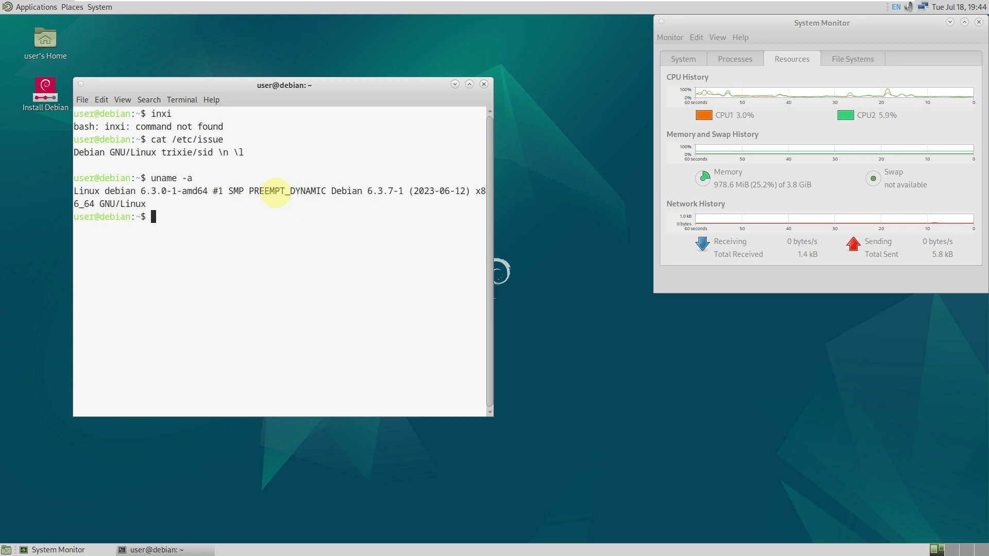
pyautogui.write('uname -')
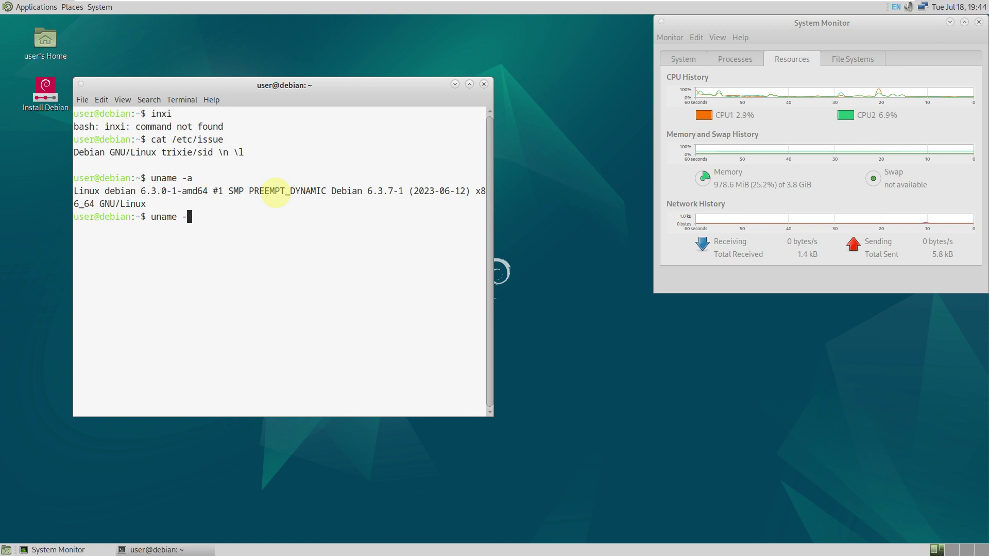
pyautogui.write('r')
pyautogui.press('Return')
pyautogui.write('neeotch')
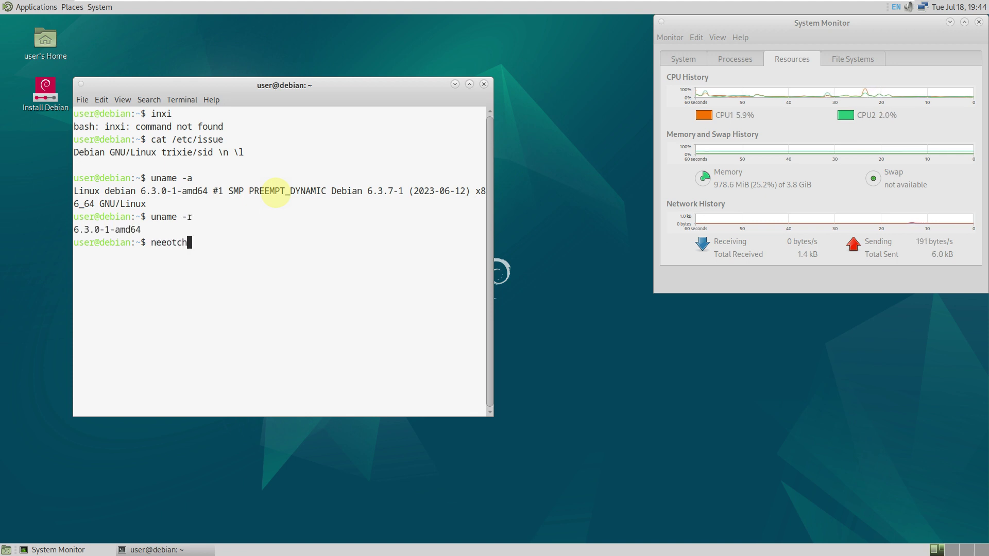
pyautogui.press('Return')
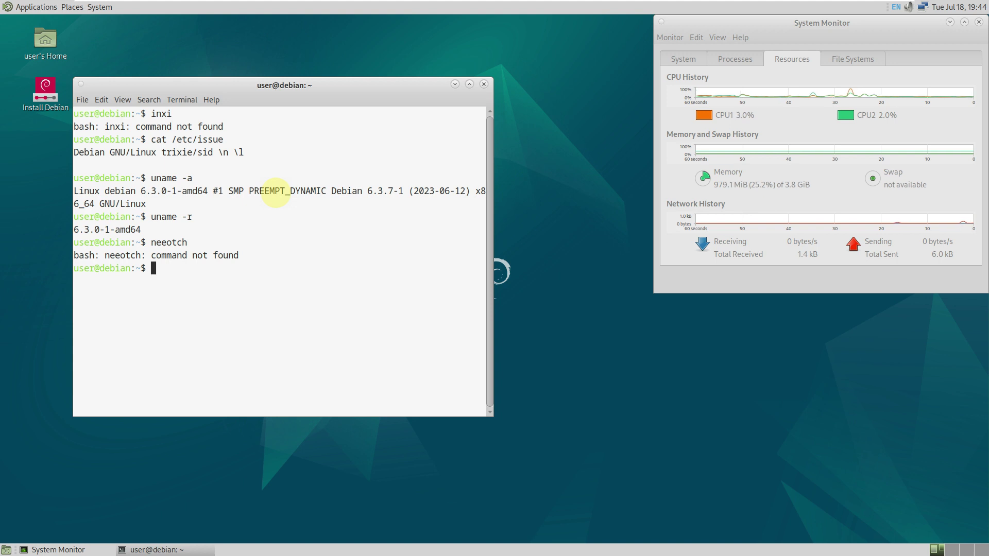
pyautogui.write('htop')
pyautogui.press('Return')
# Step: Exit the terminal and open the Install Debian launcher from its desktop context menu
pyautogui.write('exit')
pyautogui.press('Return')
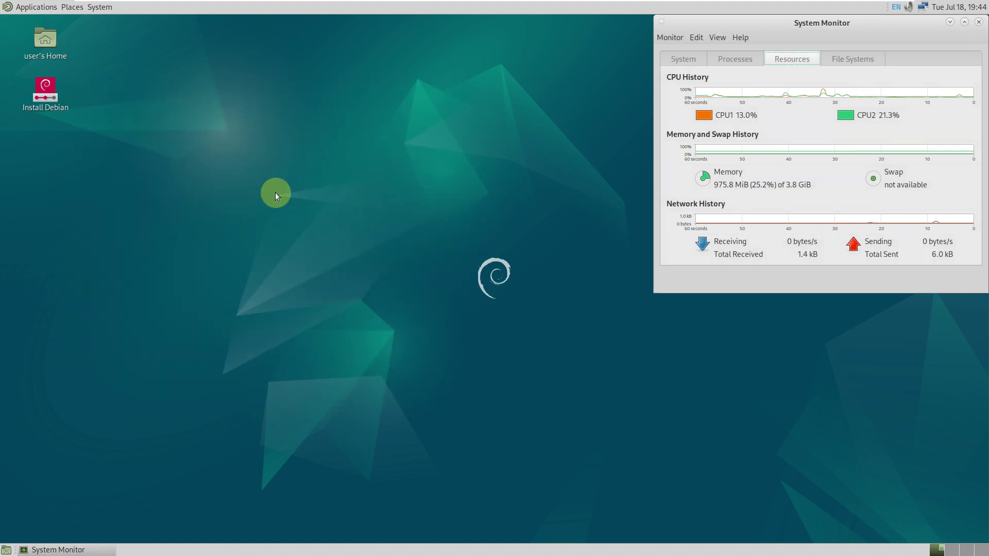
pyautogui.rightClick(52, 103)
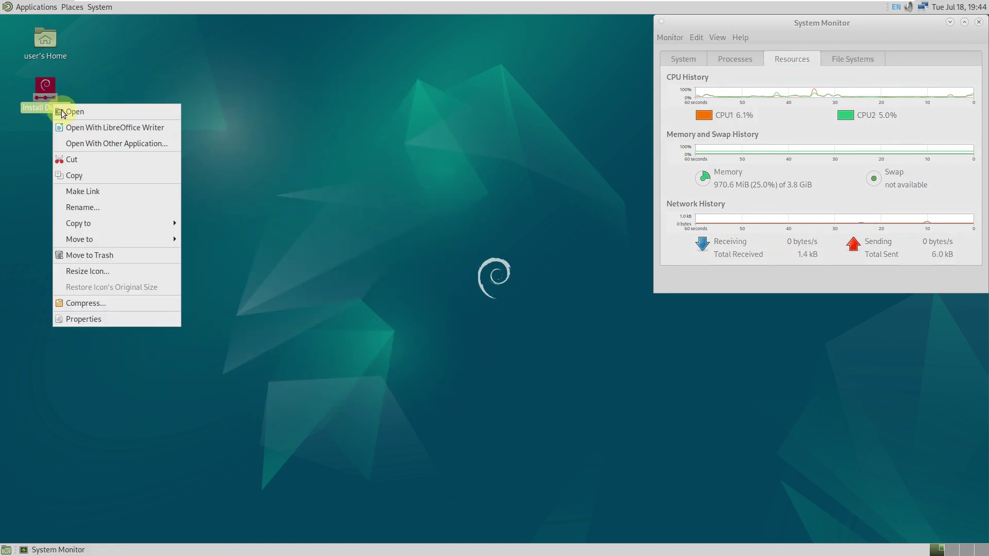
pyautogui.click(64, 113)
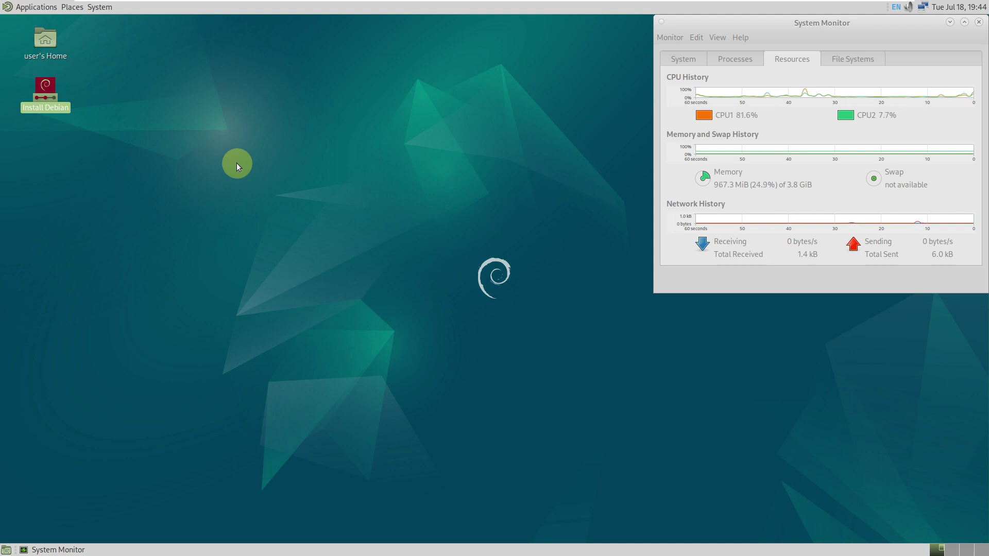
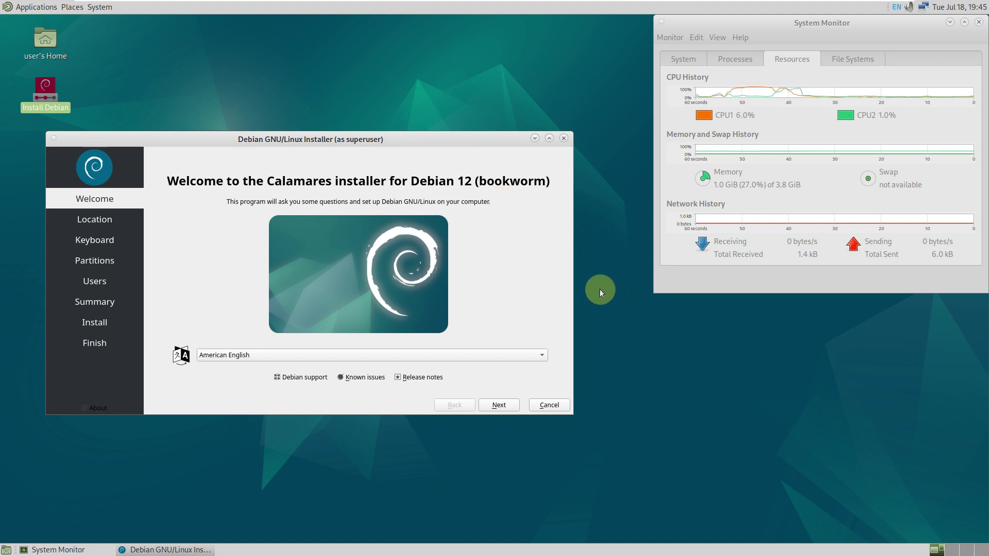
pyautogui.click(262, 357)
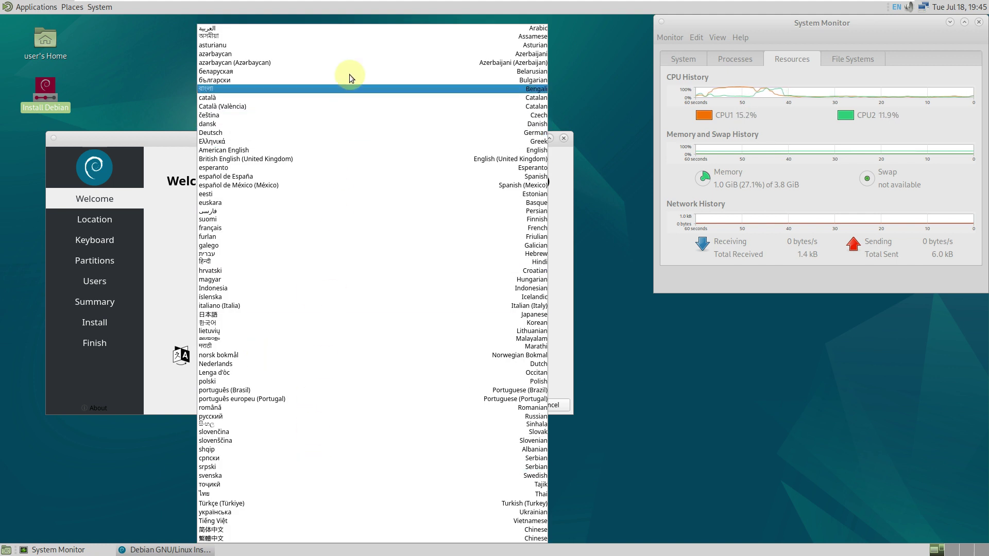
pyautogui.click(168, 250)
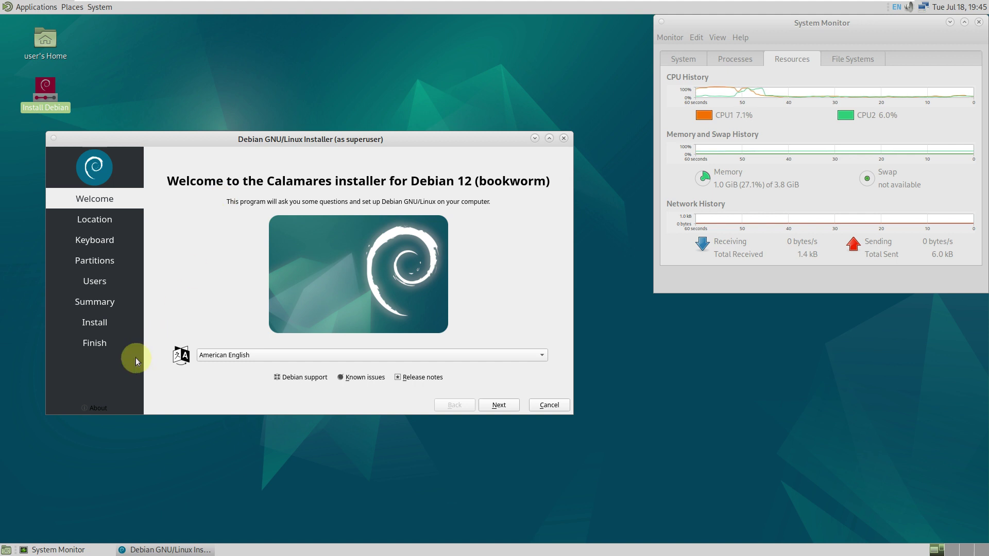
pyautogui.click(107, 404)
pyautogui.moveTo(543, 192); pyautogui.dragTo(466, 175)
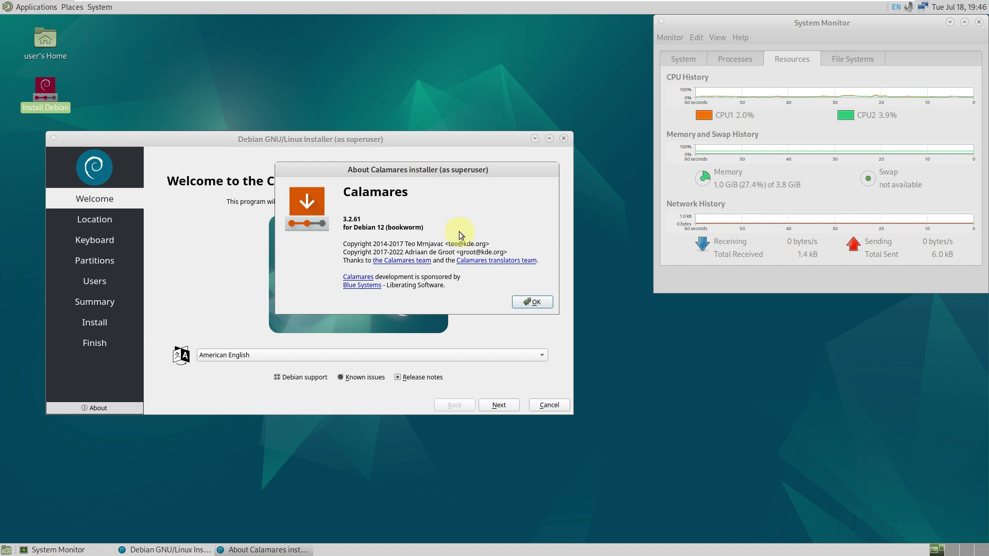
pyautogui.click(532, 301)
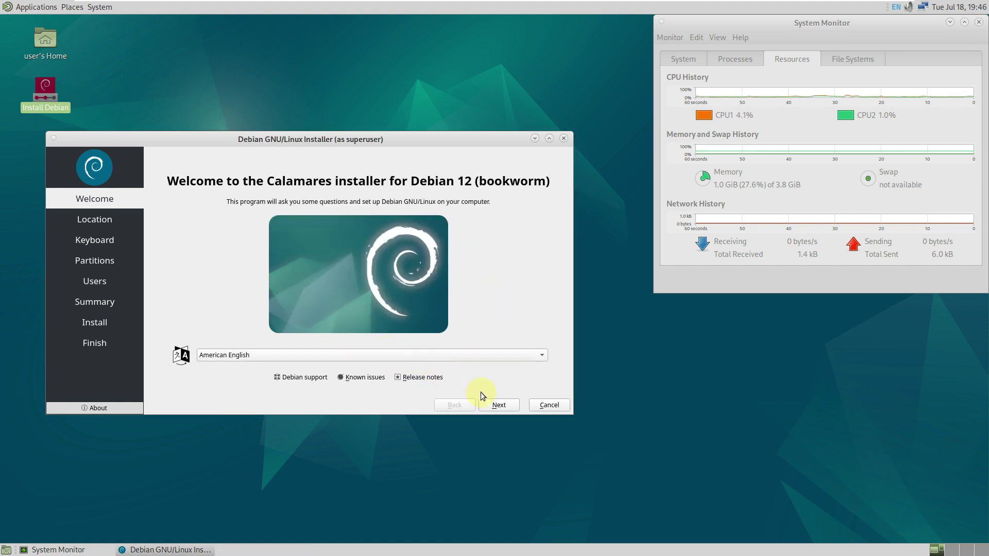
# Step: Set the time zone to America / Los Angeles on the Location page
pyautogui.click(497, 404)
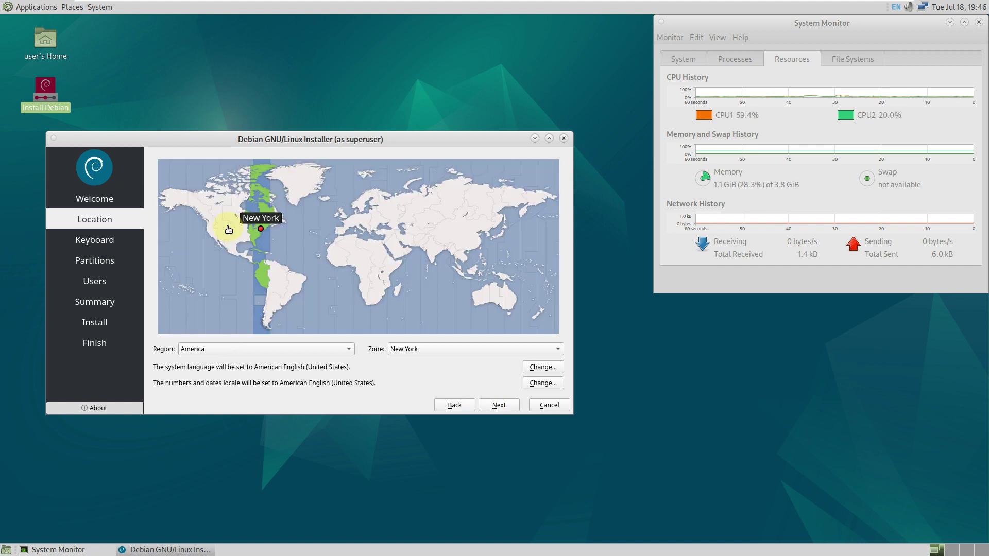
pyautogui.click(211, 232)
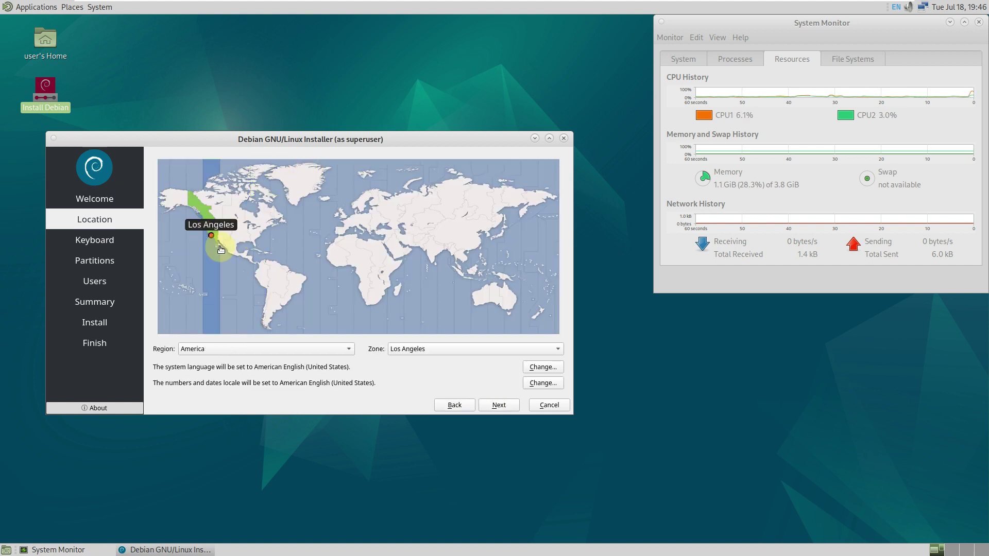
pyautogui.click(262, 348)
pyautogui.click(387, 381)
pyautogui.click(418, 350)
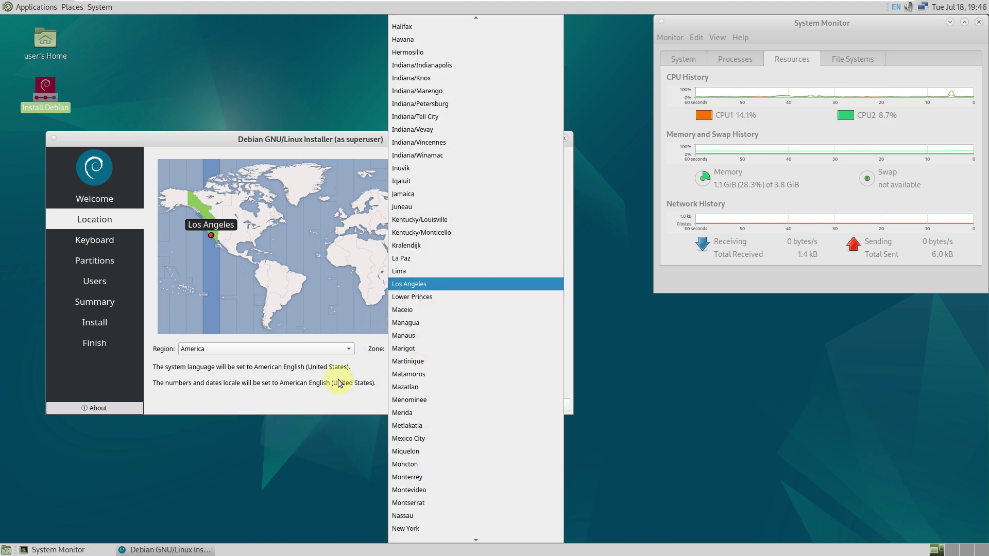
pyautogui.click(351, 383)
# Step: Leave the system language and numbers/dates locales unchanged and continue to the Keyboard page
pyautogui.click(538, 368)
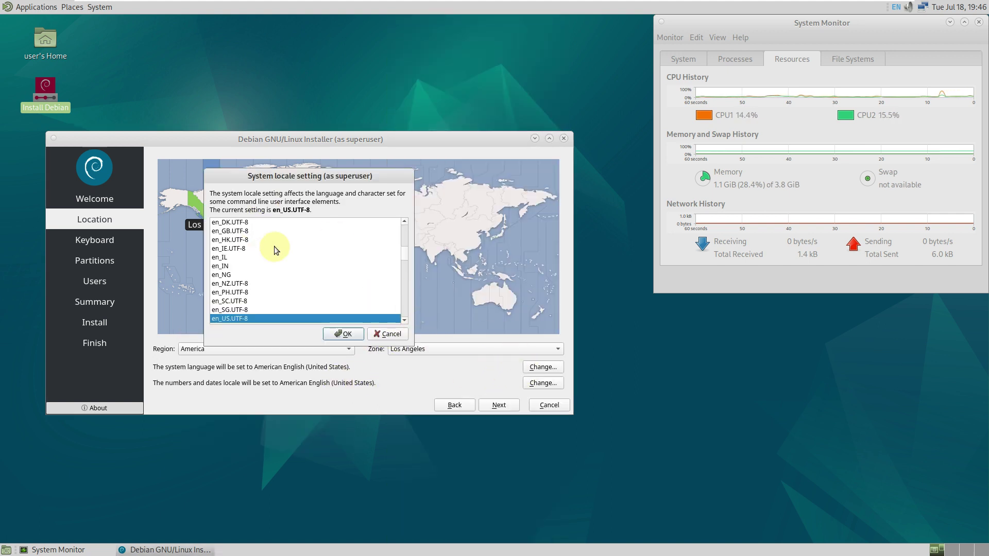
pyautogui.click(387, 334)
pyautogui.click(539, 384)
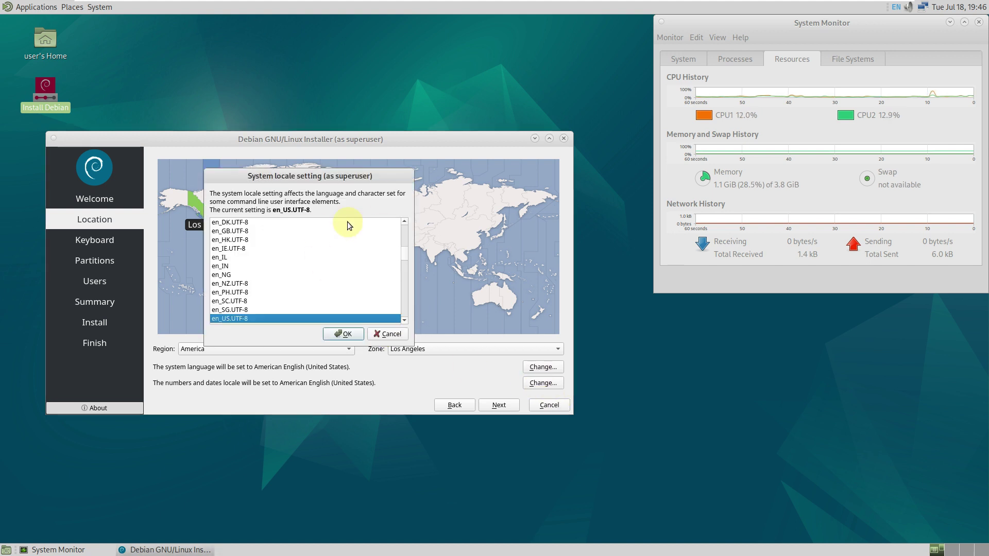
pyautogui.click(386, 334)
pyautogui.click(508, 407)
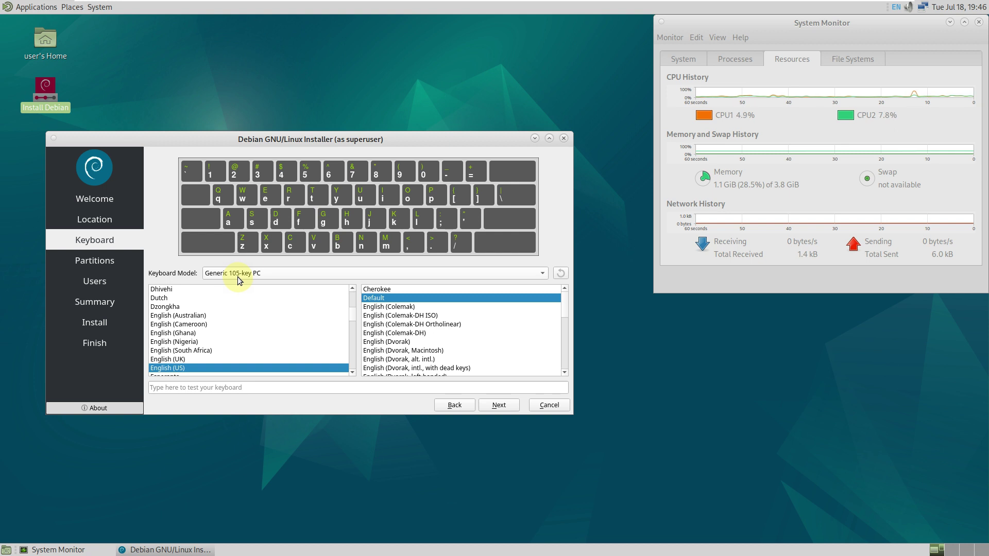
# Step: Keep the Generic 105-key PC model with the English (US) layout and go to Partitions
pyautogui.click(271, 272)
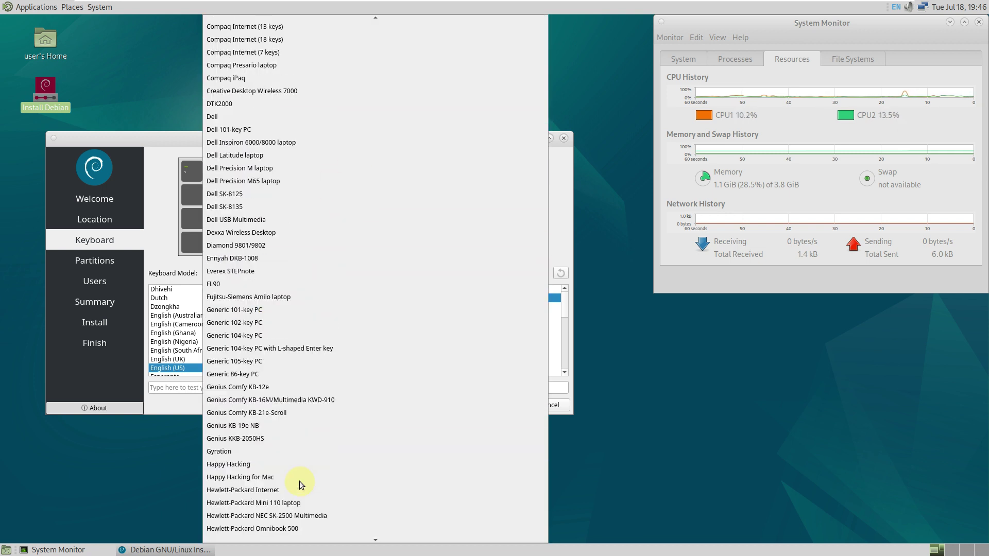
pyautogui.click(180, 233)
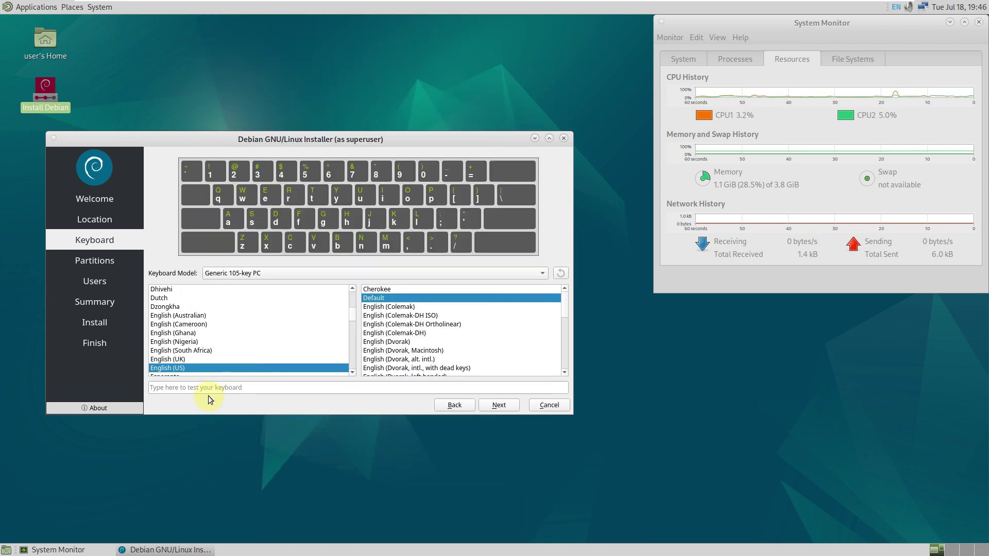
pyautogui.scroll(-1, 373, 334)
pyautogui.scroll(1, 379, 335)
pyautogui.scroll(-1, 228, 345)
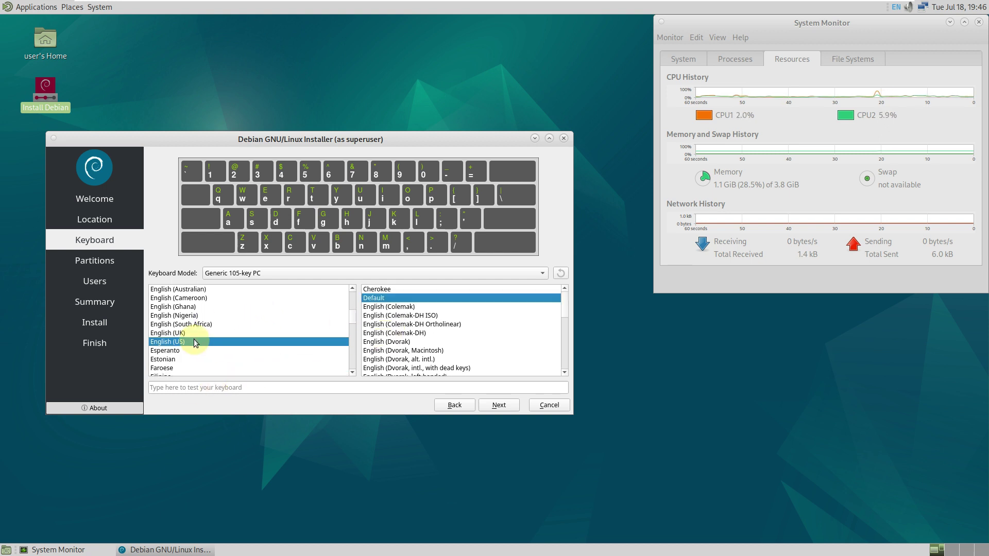
pyautogui.click(499, 406)
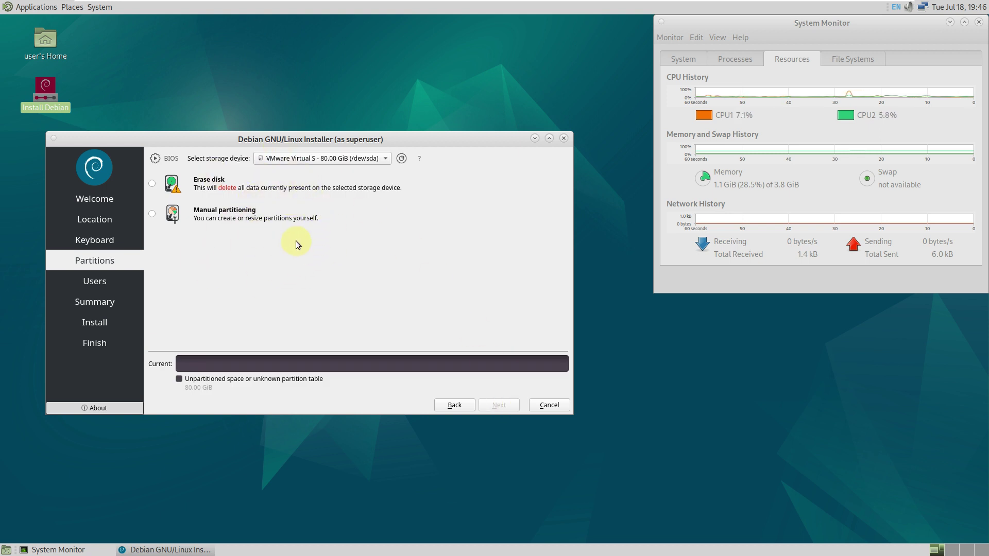
# Step: Keep the 80 GiB VMware disk as the target and choose Erase disk
pyautogui.click(362, 159)
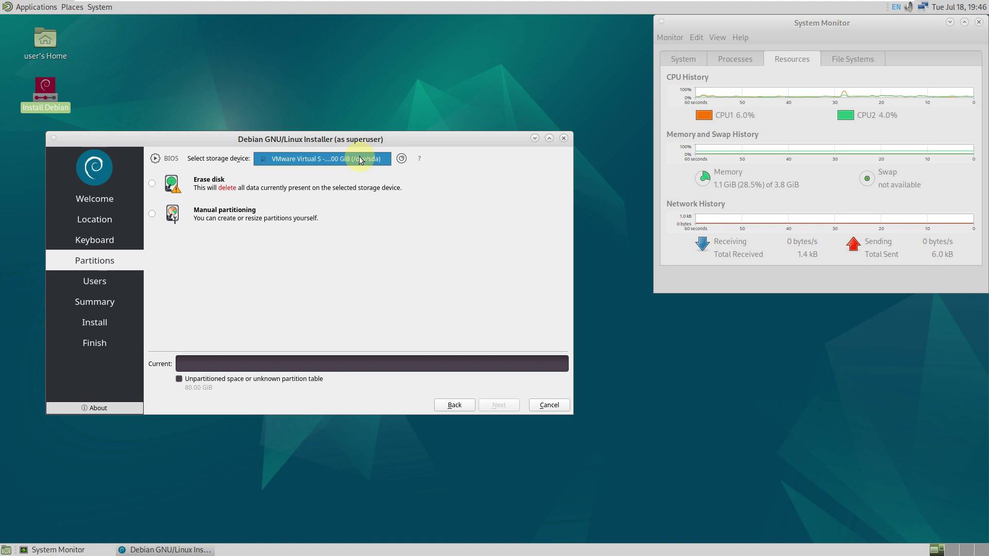
pyautogui.click(303, 159)
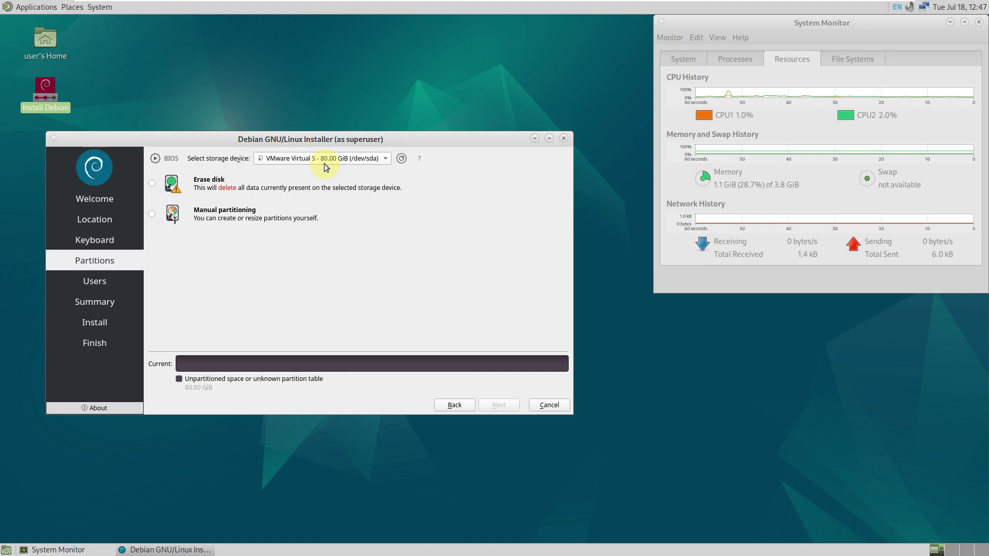
pyautogui.click(160, 192)
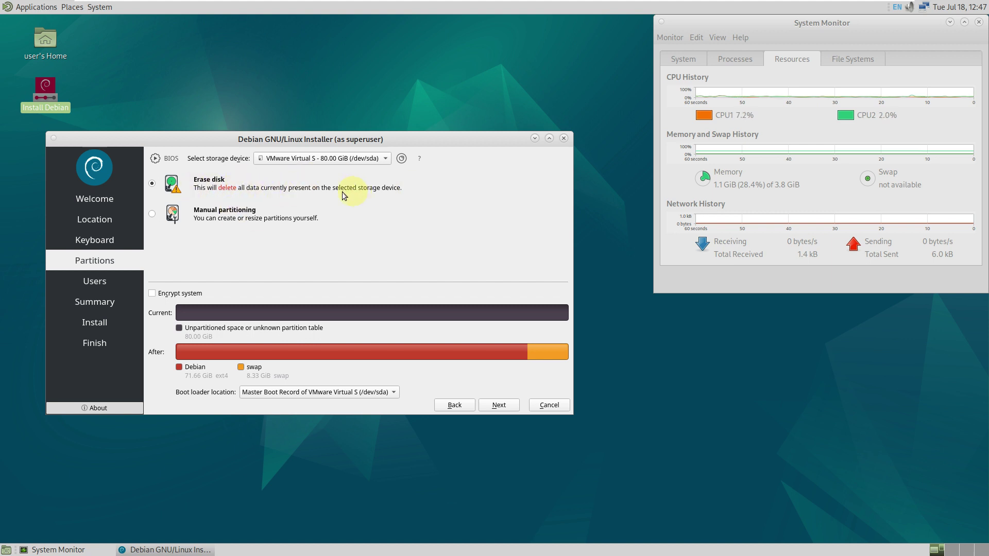
# Step: Keep whole-disk erase selected with full-disk encryption turned off
pyautogui.click(153, 214)
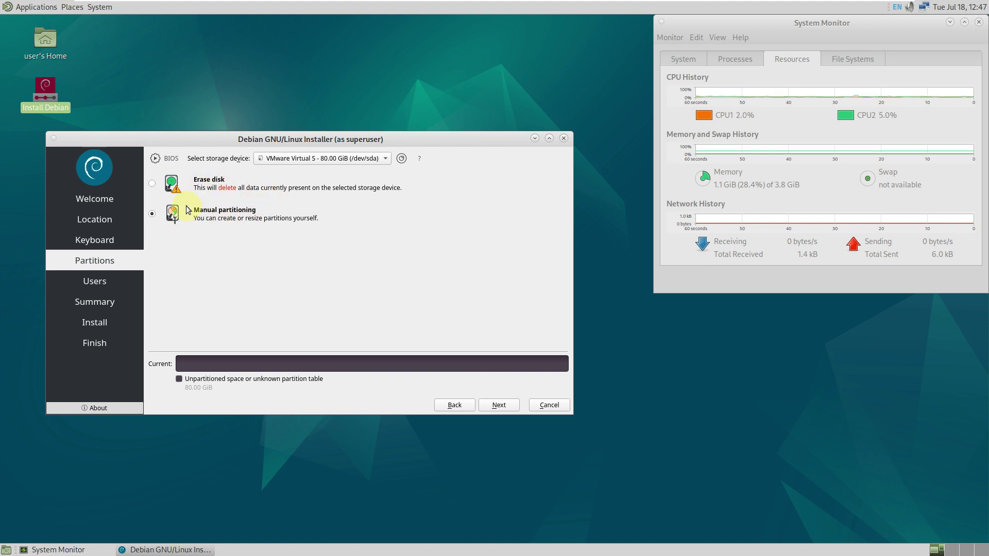
pyautogui.click(151, 188)
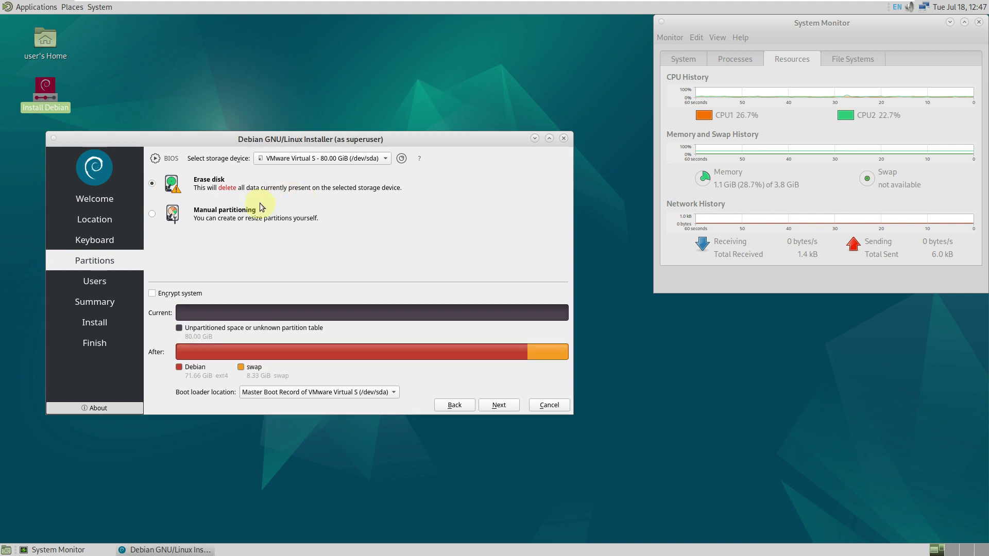
pyautogui.click(187, 296)
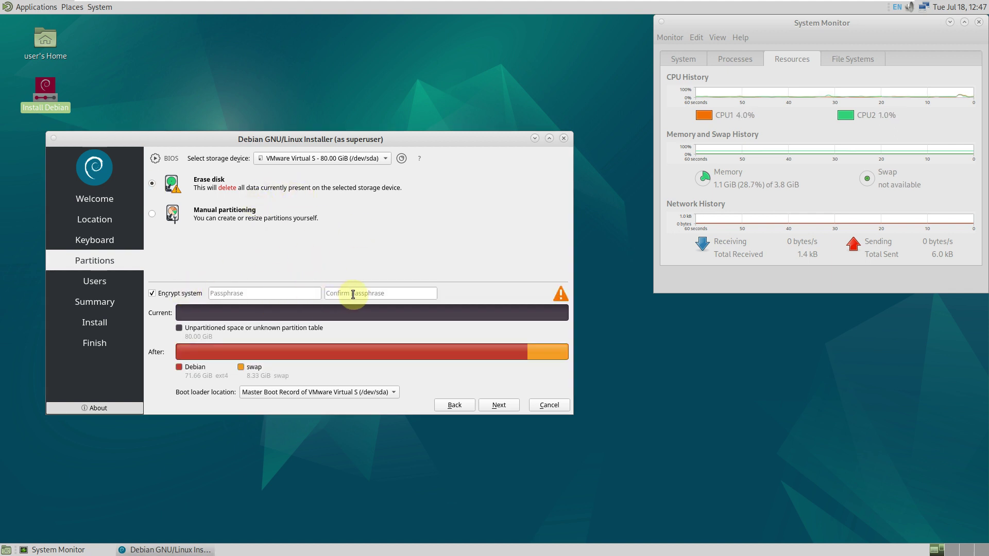
pyautogui.click(195, 294)
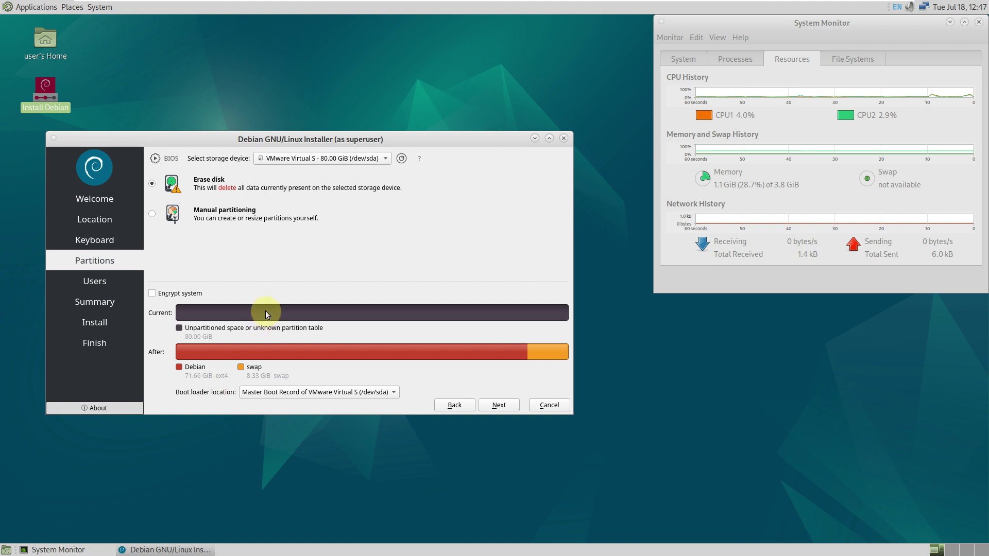
# Step: Keep the boot loader on the Master Boot Record and continue to the Users page
pyautogui.click(297, 395)
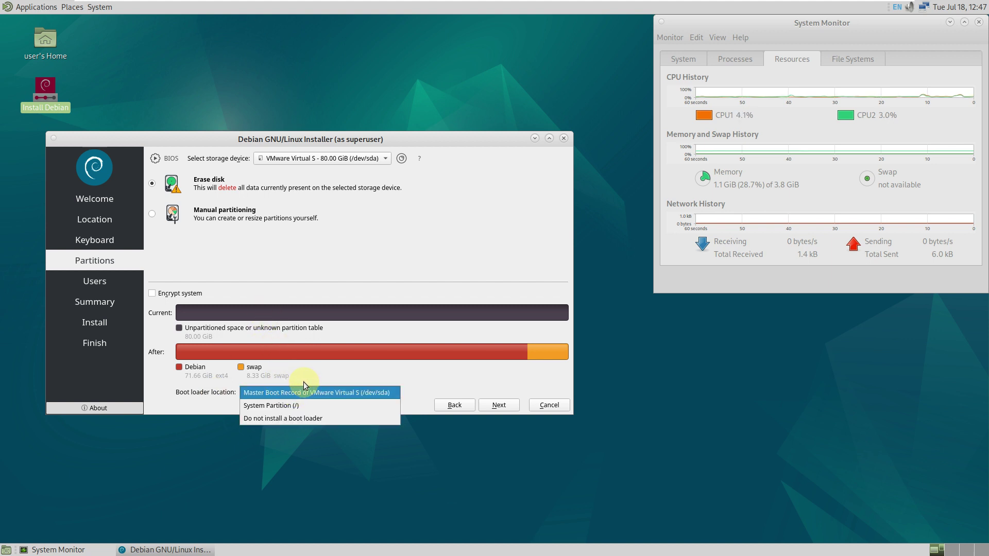
pyautogui.click(402, 276)
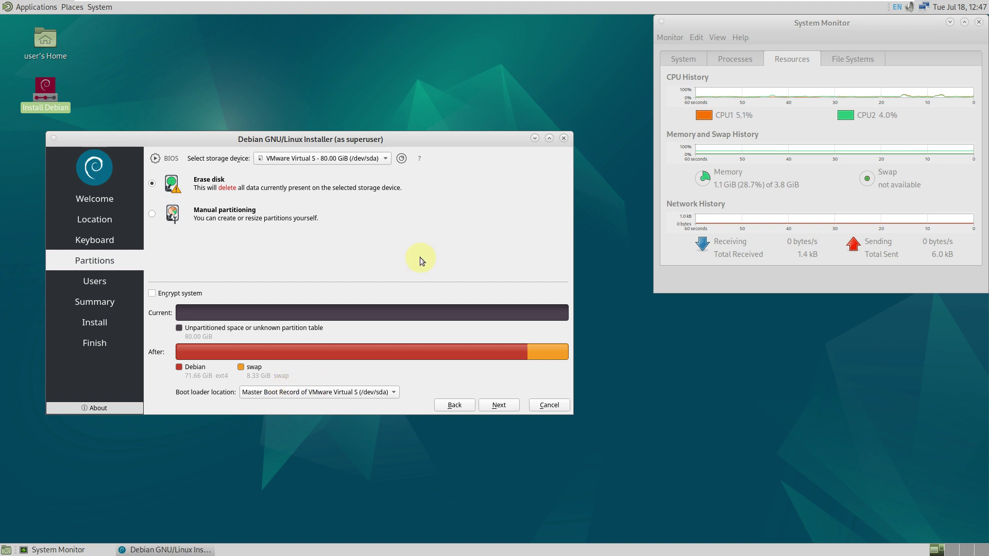
pyautogui.press('space')
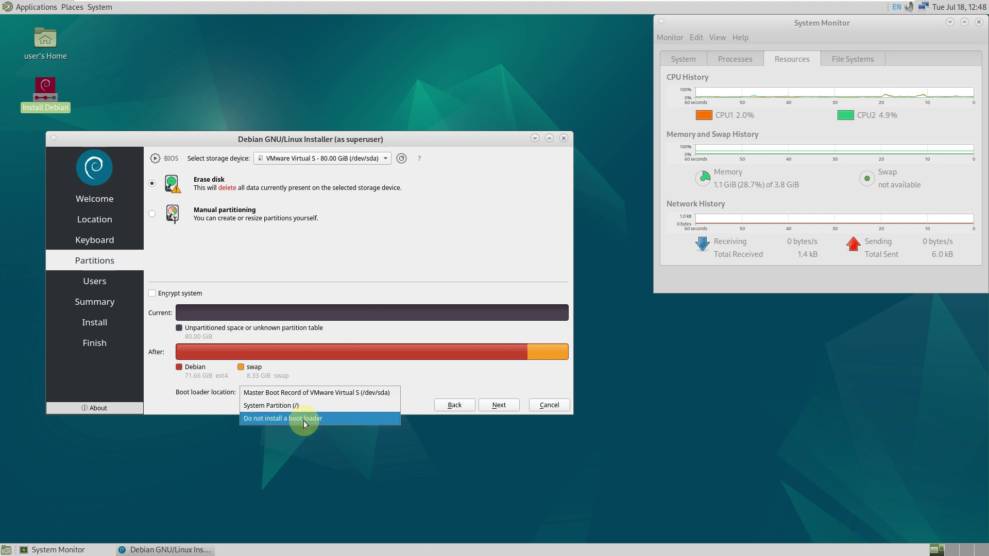
pyautogui.press('Return')
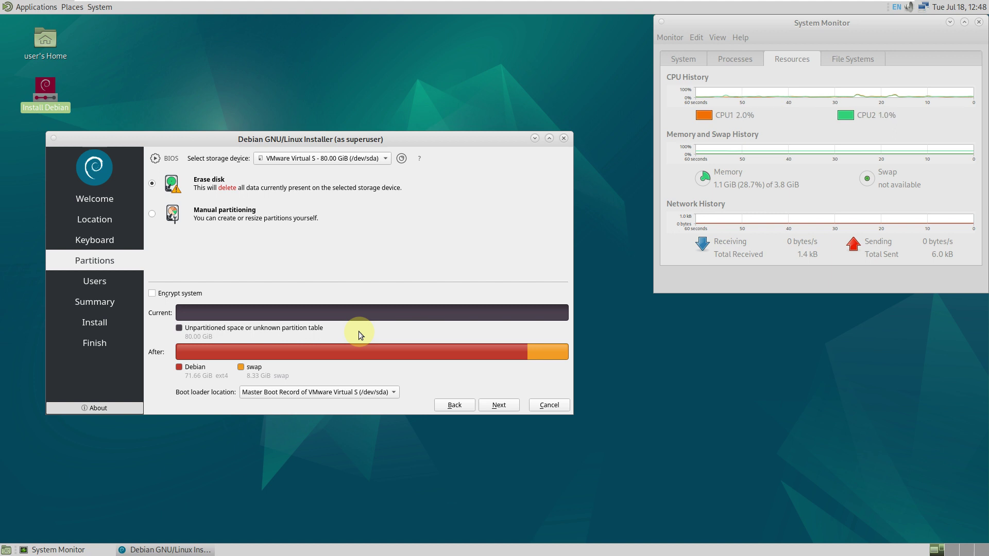
pyautogui.click(498, 405)
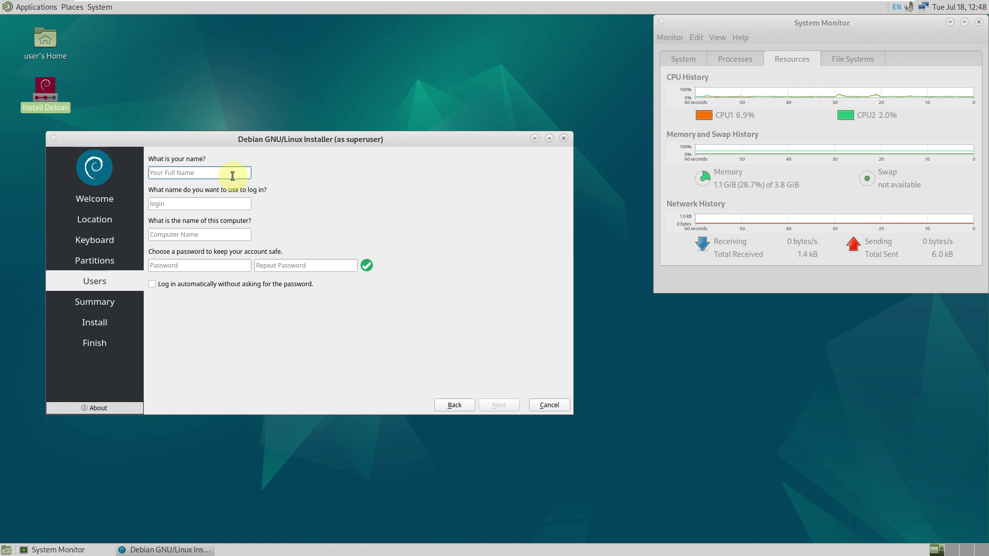
# Step: Enter the user's name and strip the -vmwarevirtualplatform suffix from the computer name
pyautogui.write('runbo')
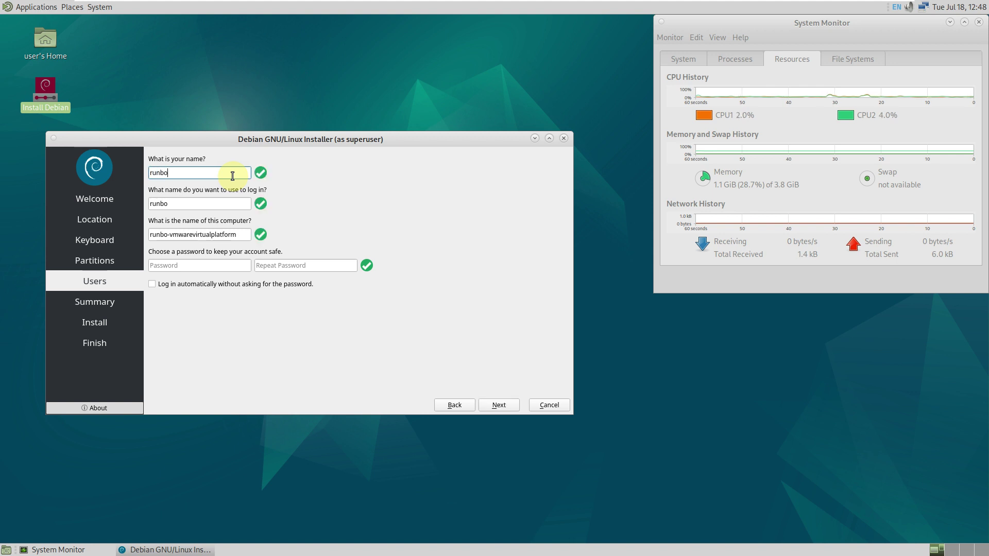
pyautogui.write('xing')
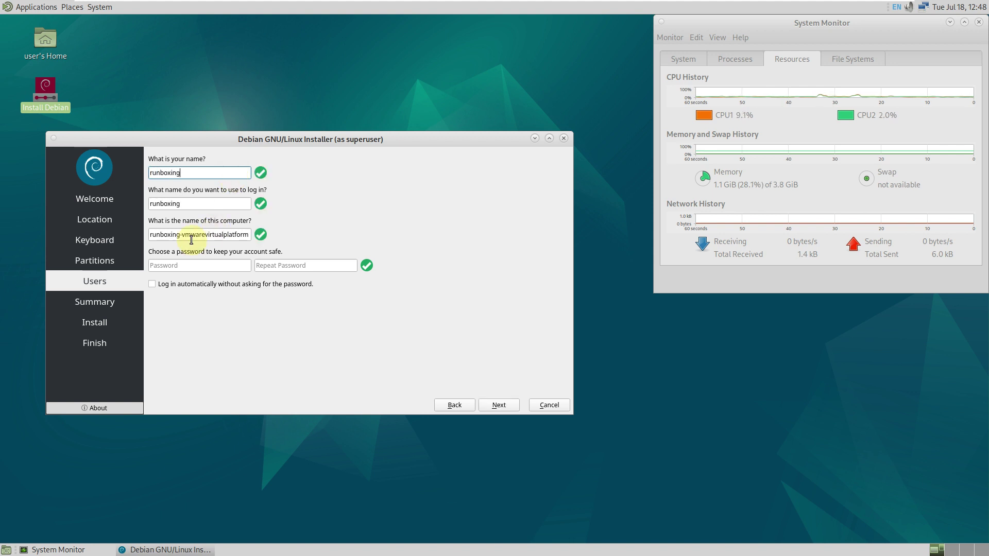
pyautogui.moveTo(181, 235); pyautogui.dragTo(259, 230)
pyautogui.press('BackSpace')
# Step: Enter the account password twice, correcting the confirmation so both match, then go to Summary
pyautogui.click(175, 263)
pyautogui.click(272, 265)
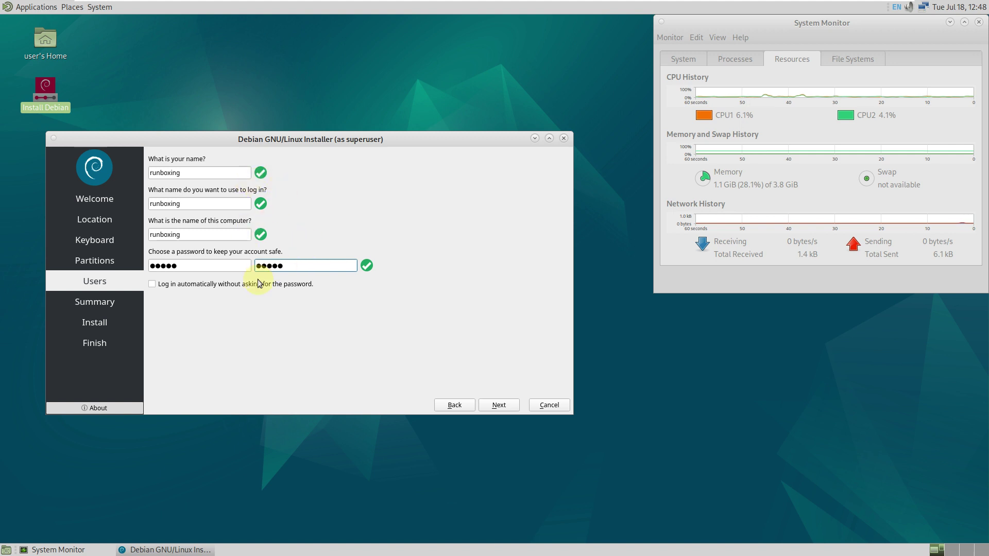
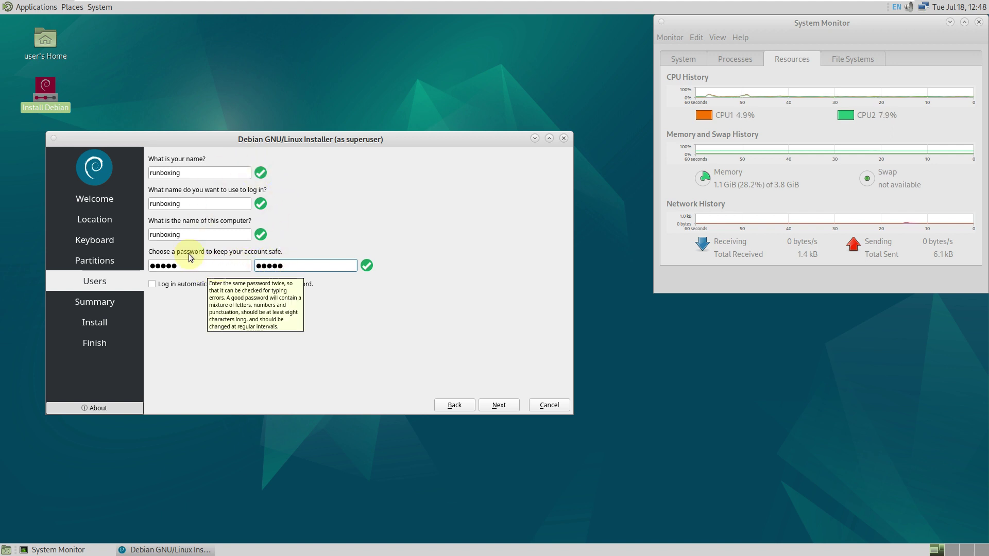
pyautogui.click(493, 404)
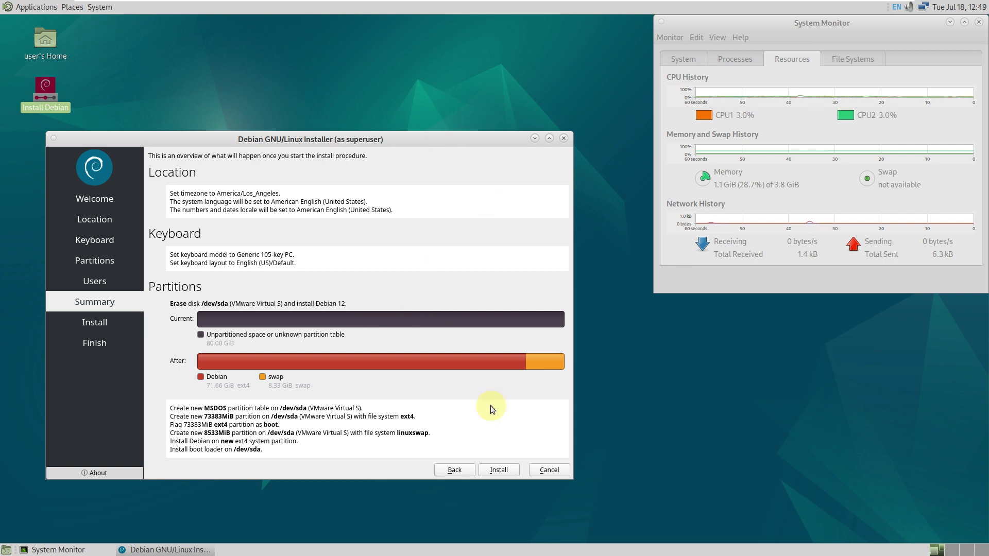
# Step: After reviewing the /dev/sda erase summary for Debian 12, ask to cancel the installation
pyautogui.click(545, 473)
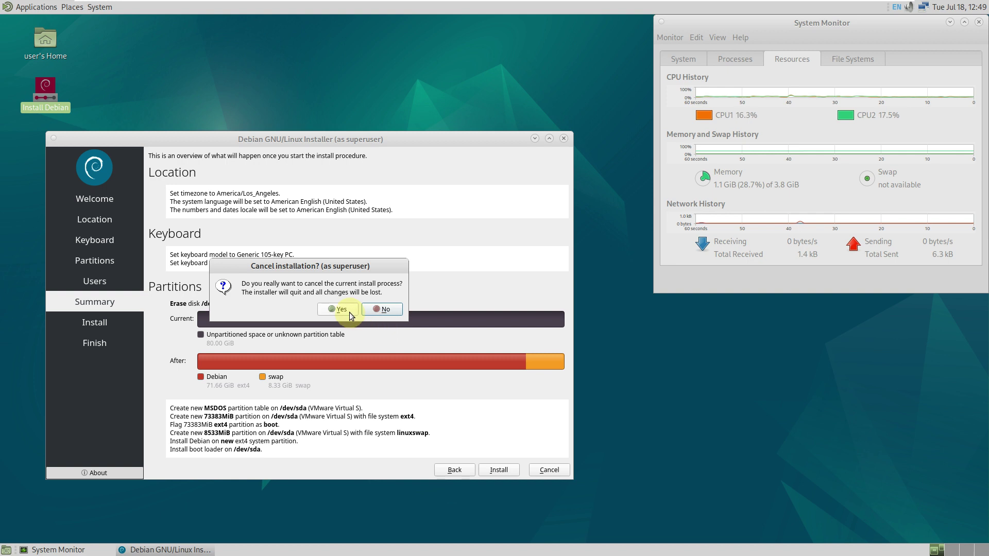
# Step: Confirm quitting the installer and look through the Applications menu
pyautogui.click(349, 312)
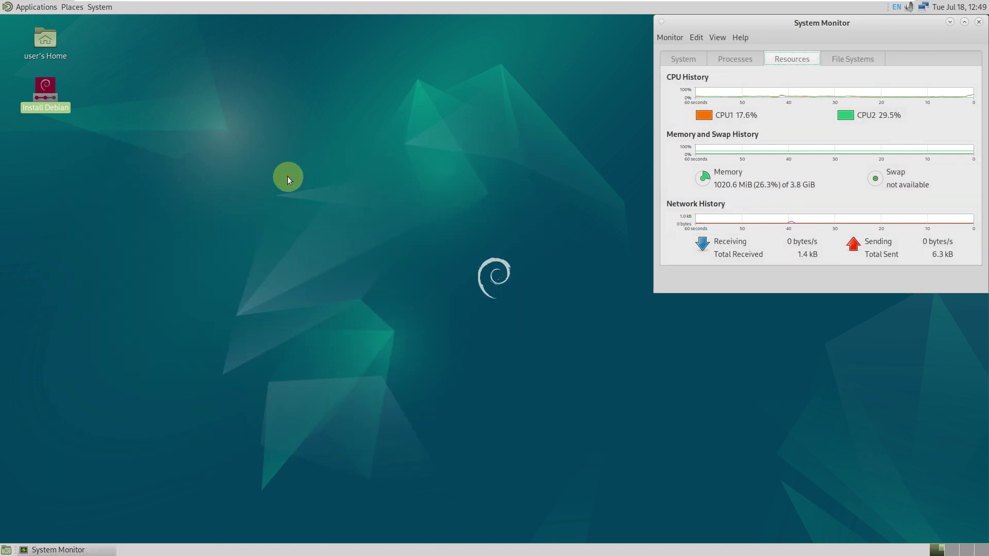
pyautogui.click(37, 7)
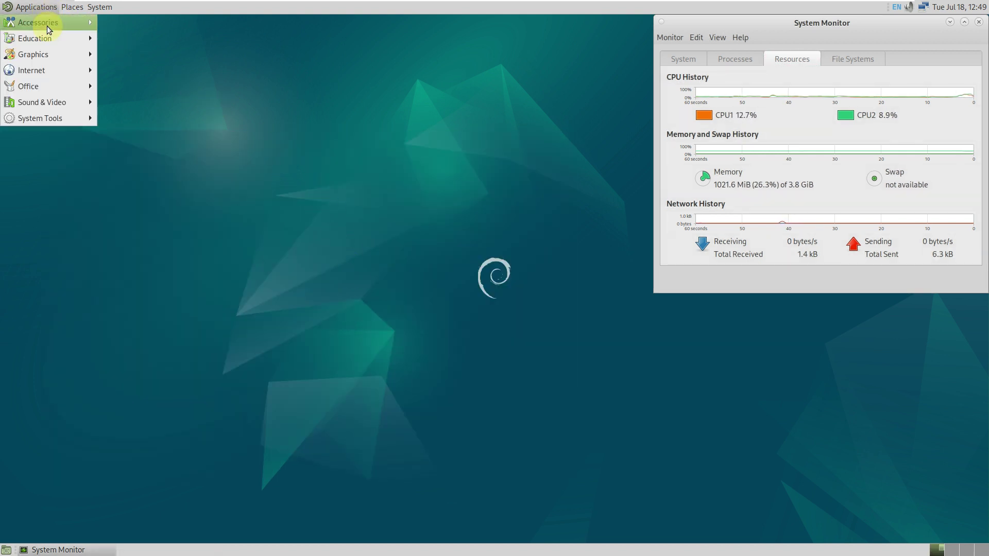
pyautogui.moveTo(48, 26)
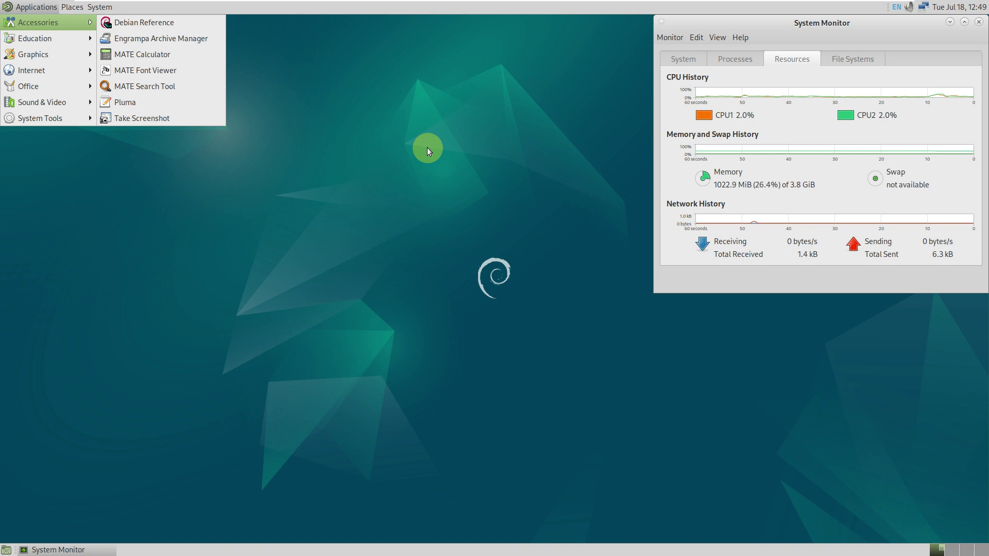
pyautogui.click(450, 230)
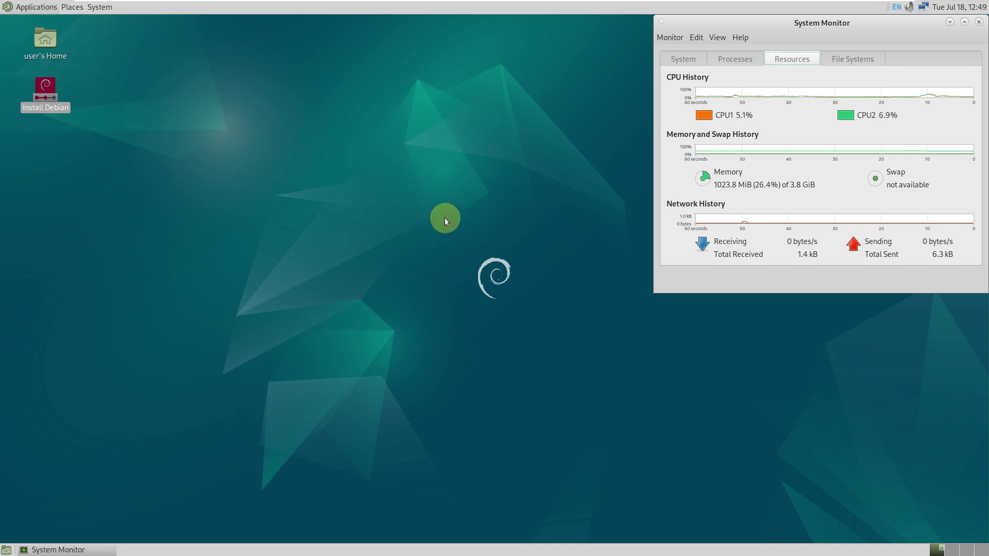
# Step: Launch MATE Calculator and the Pluma text editor from Accessories
pyautogui.click(45, 10)
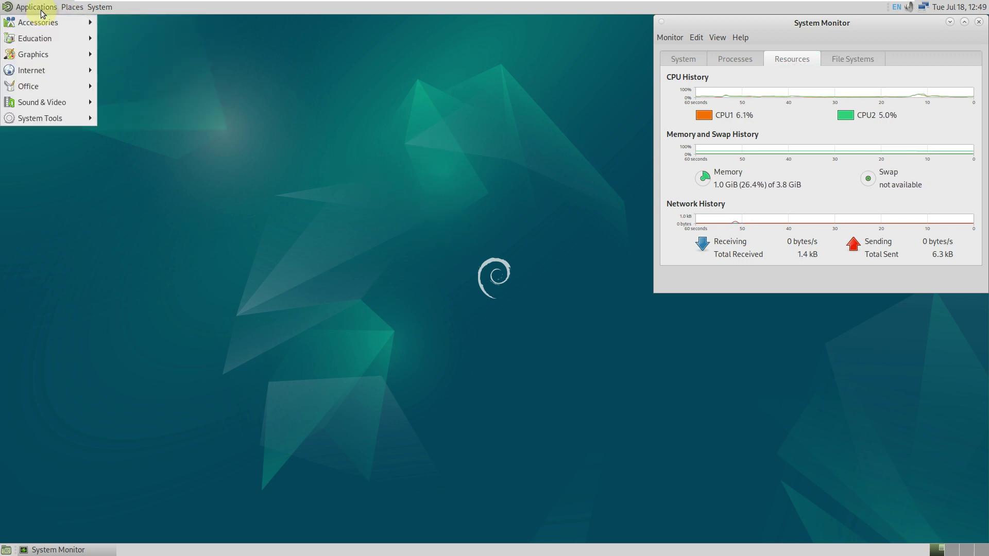
pyautogui.moveTo(45, 24)
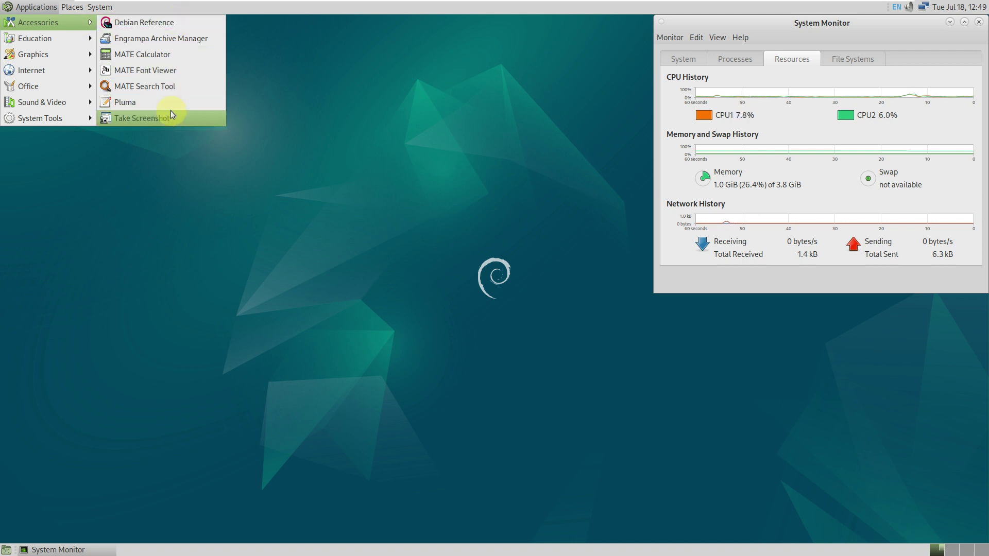
pyautogui.click(170, 55)
pyautogui.click(16, 6)
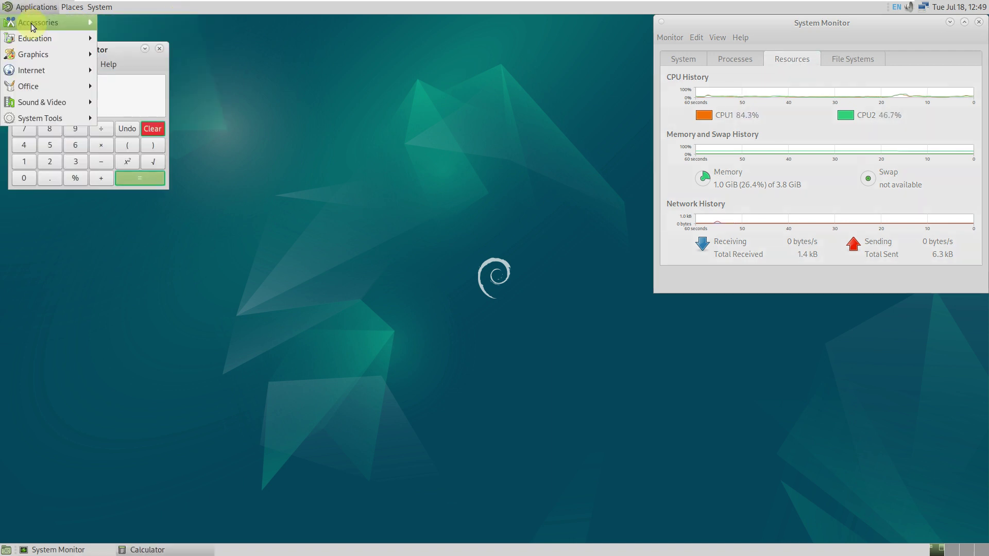
pyautogui.moveTo(31, 23)
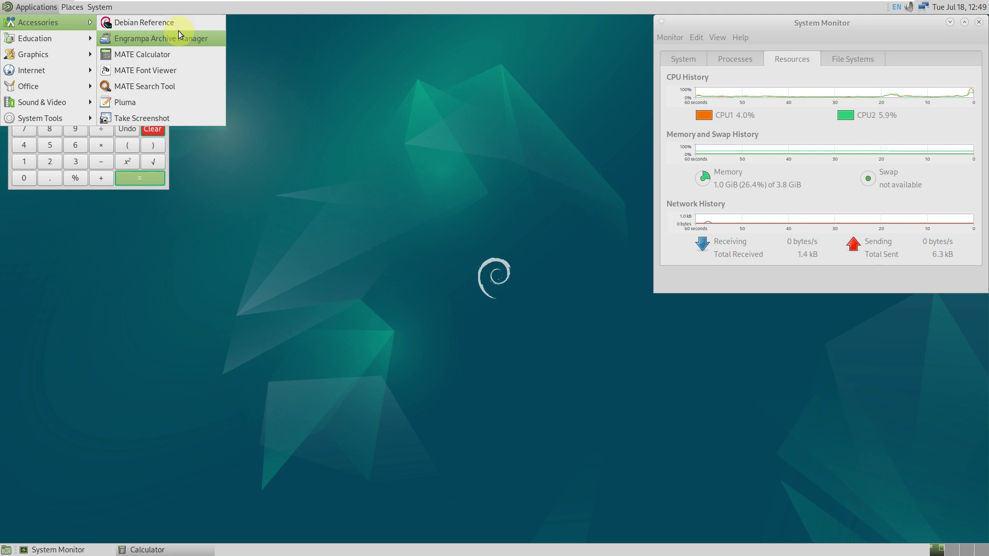
pyautogui.click(171, 99)
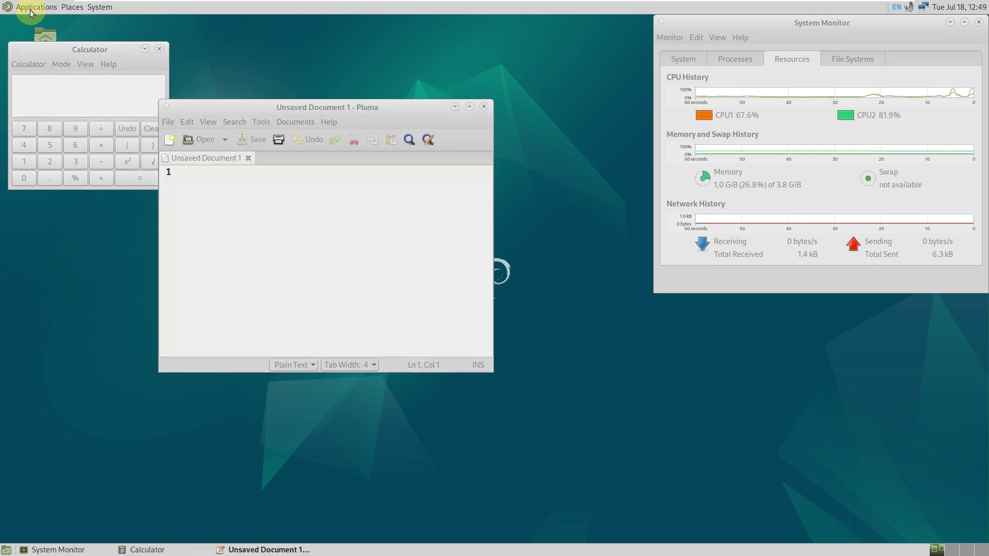
# Step: Launch Take Screenshot from Accessories, then reopen the Applications menu
pyautogui.click(20, 7)
pyautogui.moveTo(64, 23)
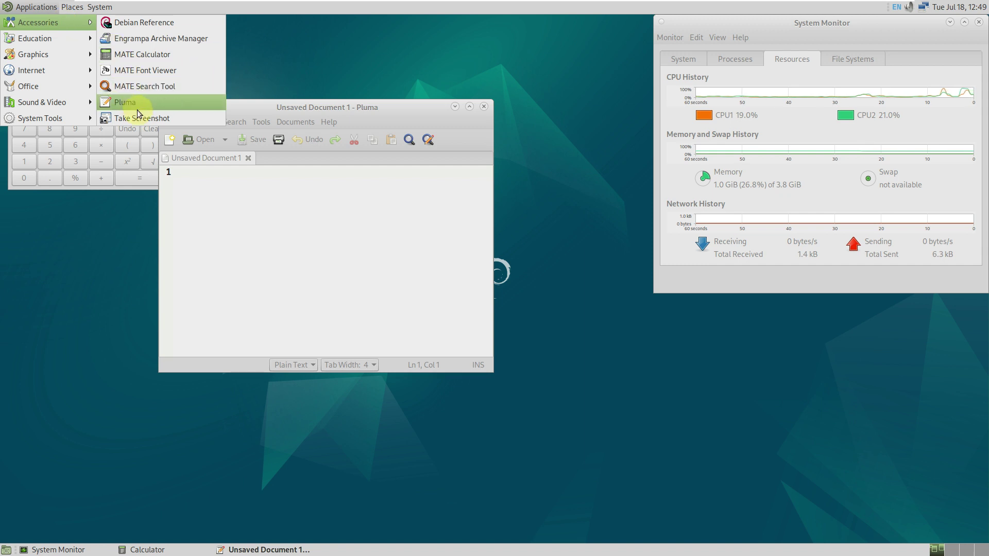
pyautogui.click(135, 118)
pyautogui.click(35, 7)
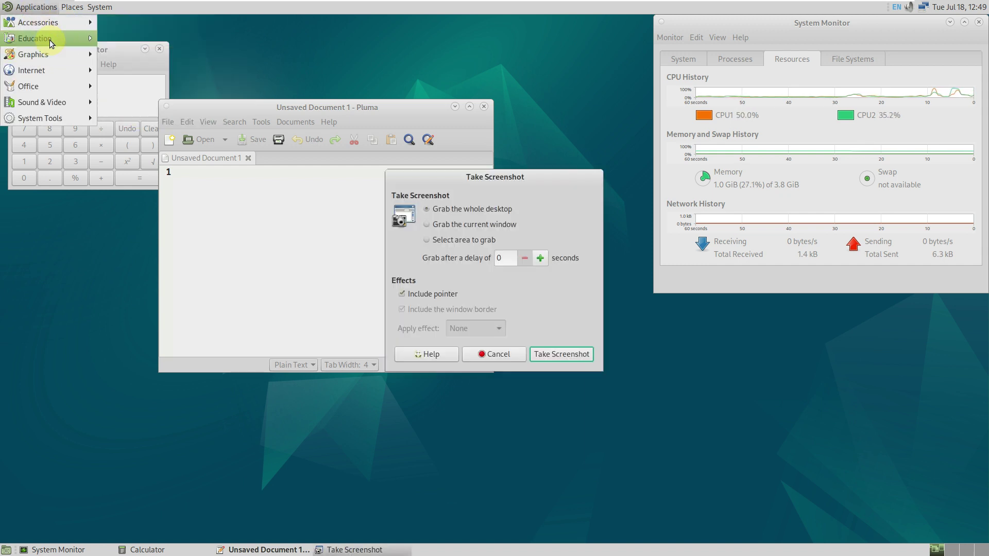
pyautogui.moveTo(49, 39)
pyautogui.click(125, 37)
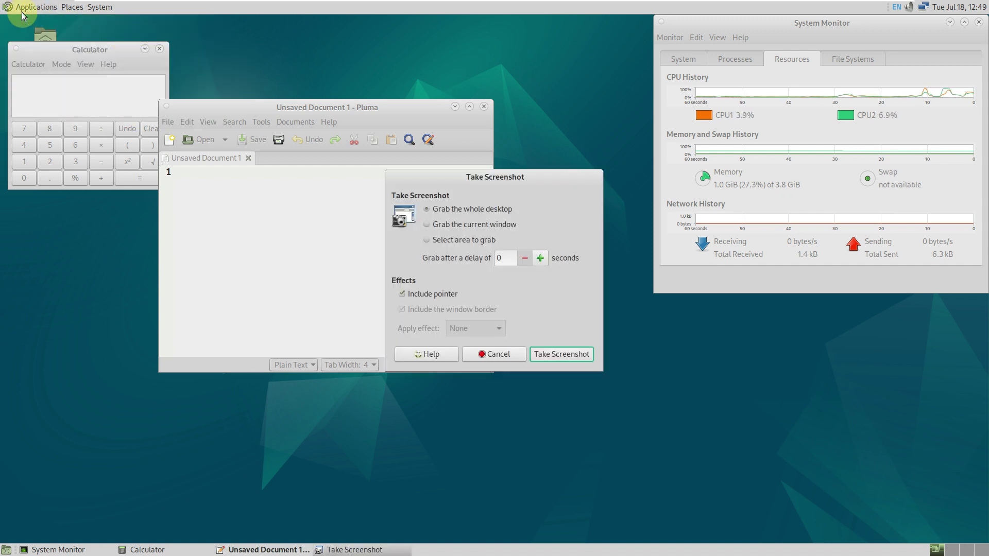
pyautogui.click(32, 7)
# Step: Launch GIMP, LibreOffice Draw and Firefox ESR from the Applications menu
pyautogui.moveTo(101, 55)
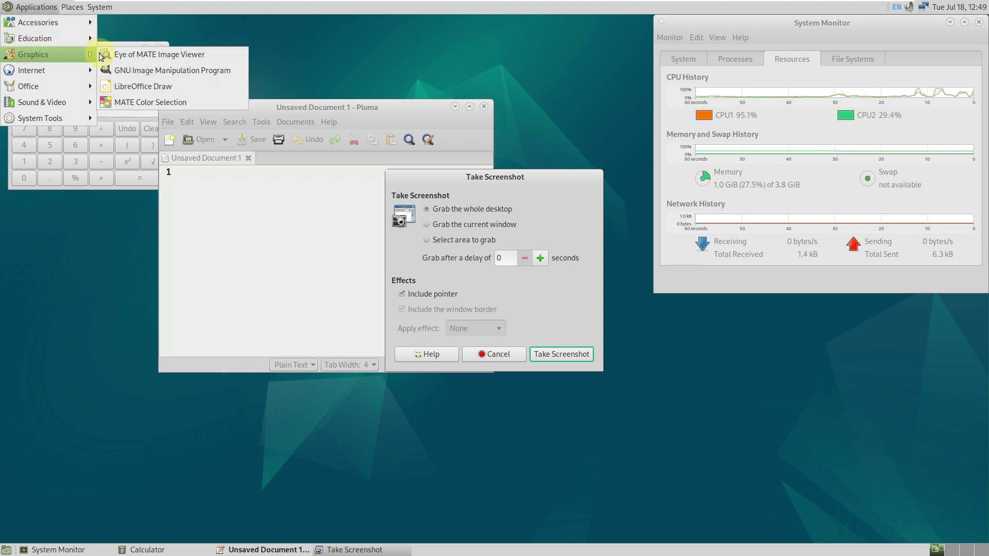
pyautogui.click(155, 70)
pyautogui.click(32, 7)
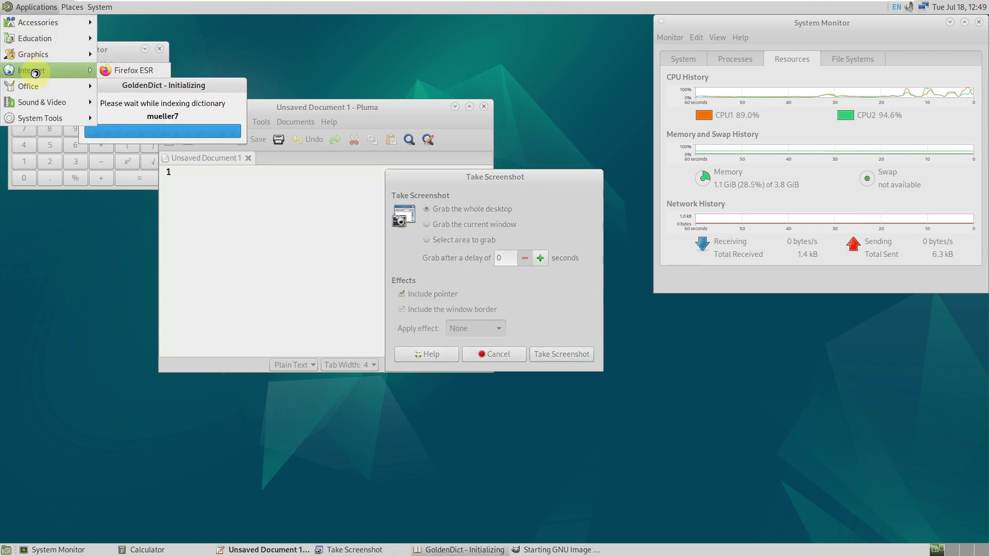
pyautogui.moveTo(77, 54)
pyautogui.click(134, 84)
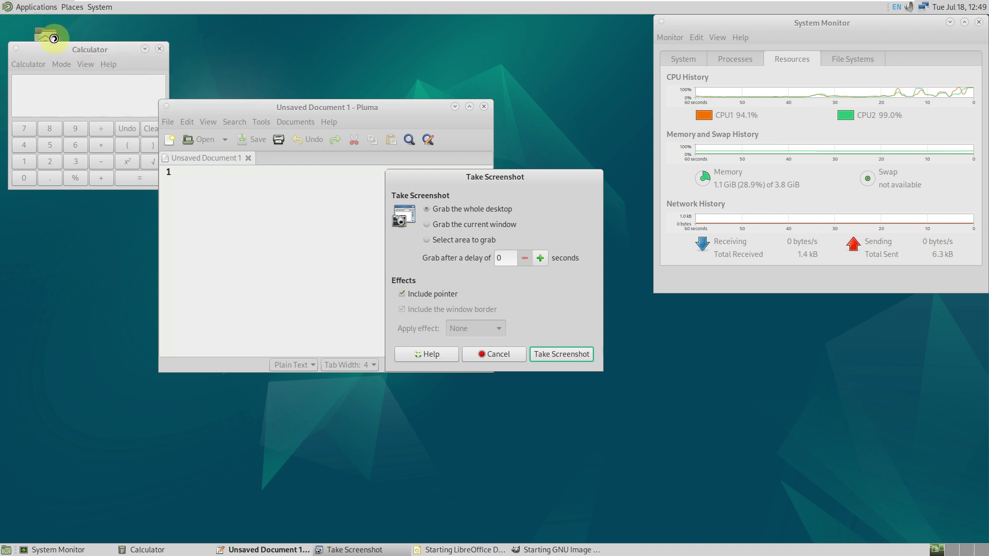
pyautogui.click(36, 8)
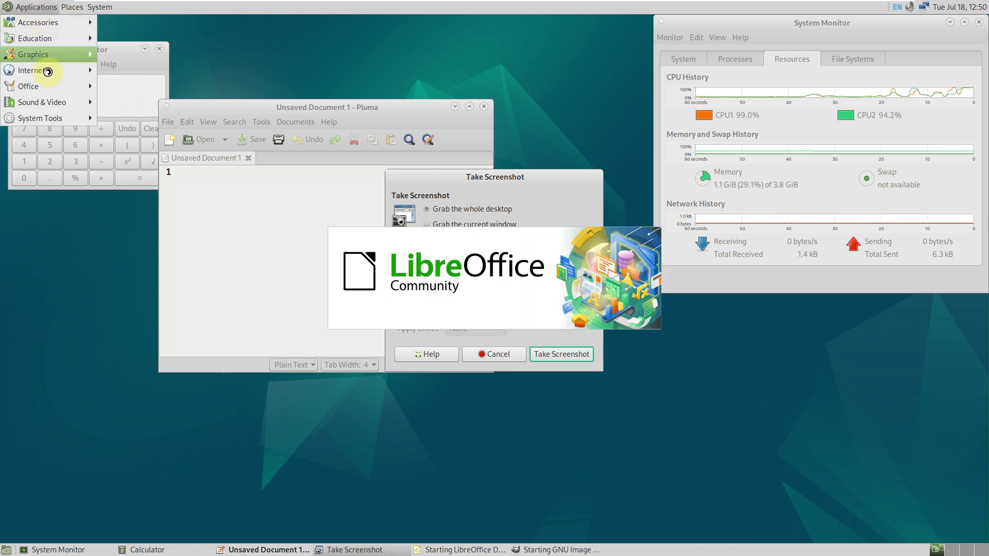
pyautogui.moveTo(49, 71)
pyautogui.click(120, 75)
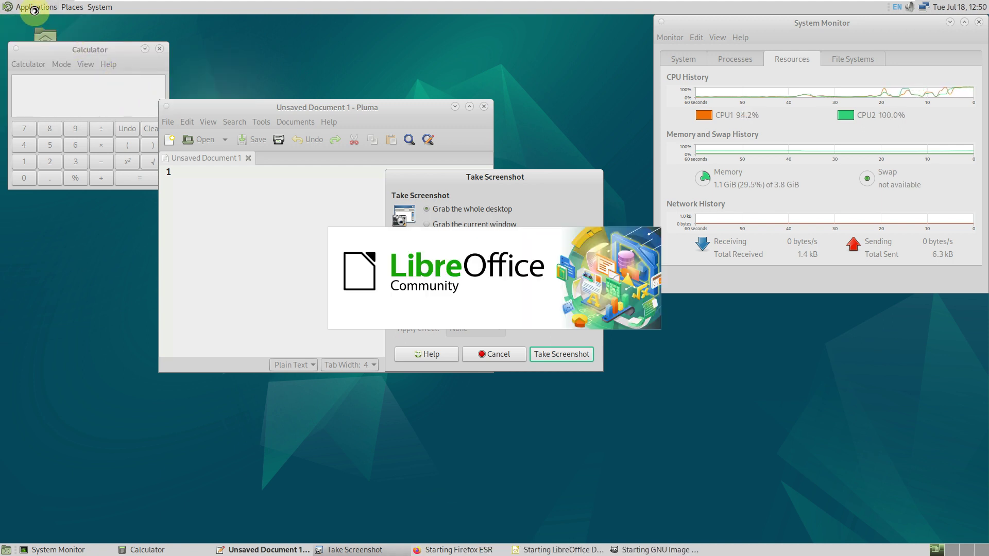
# Step: Launch Atril Document Viewer, MATE Dictionary and the Sound preferences
pyautogui.click(32, 7)
pyautogui.moveTo(44, 83)
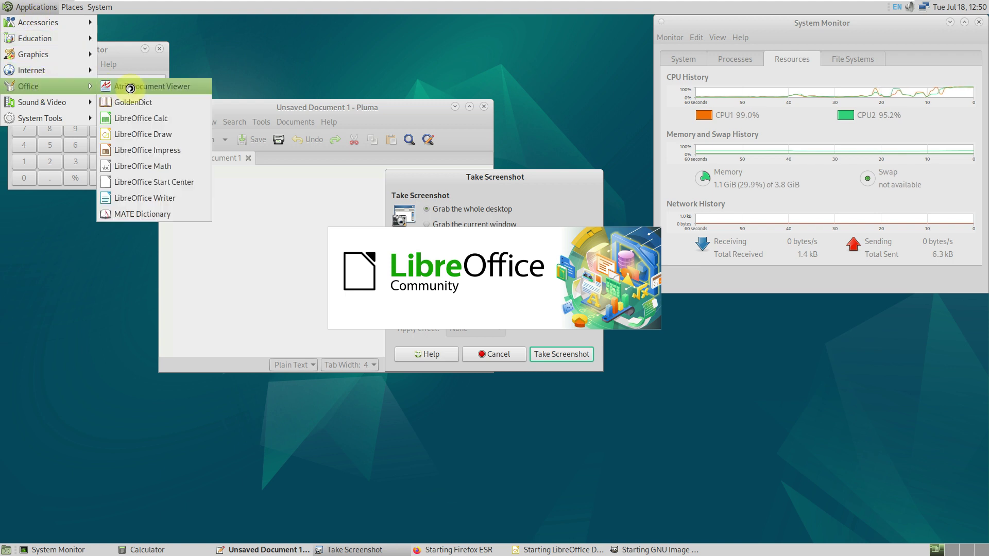
pyautogui.click(147, 87)
pyautogui.click(36, 8)
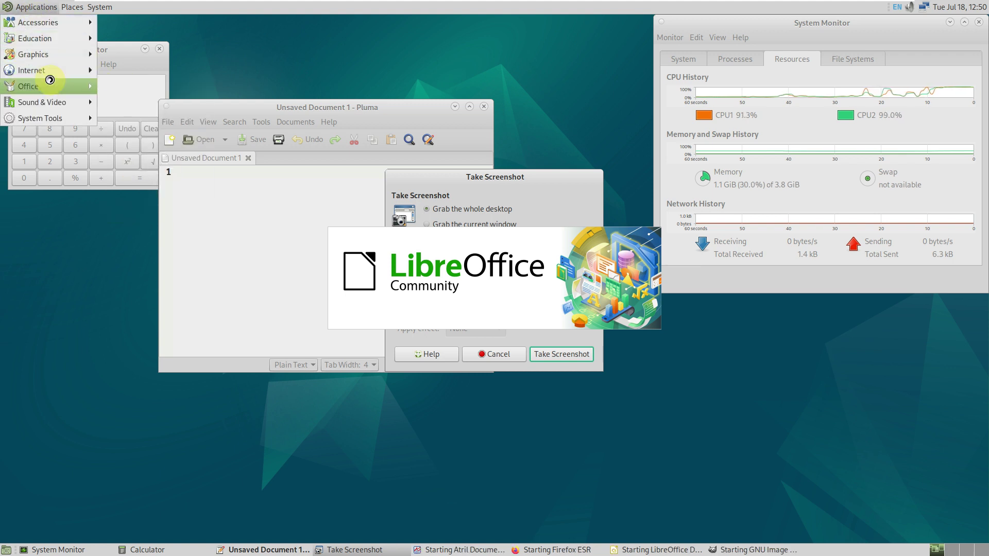
pyautogui.moveTo(43, 86)
pyautogui.click(148, 214)
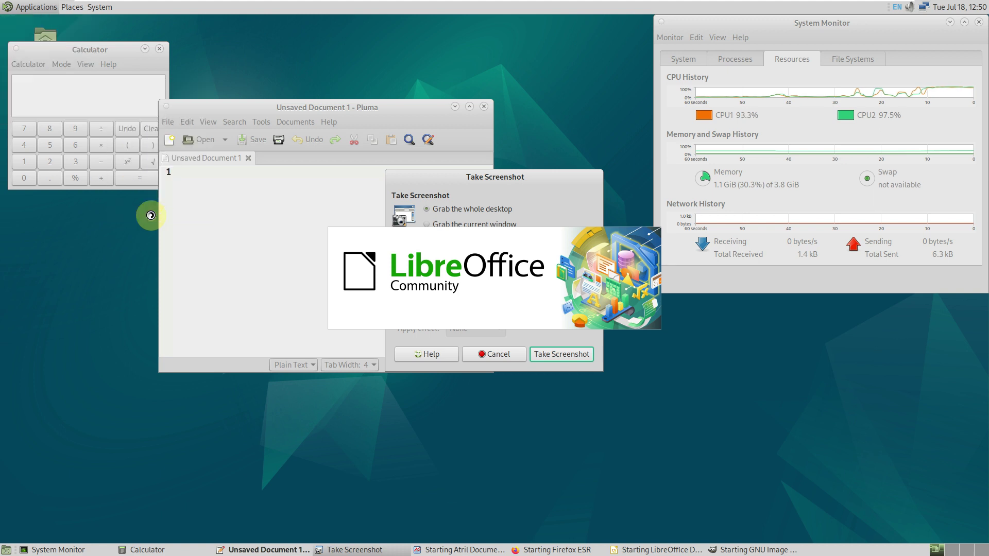
pyautogui.click(25, 10)
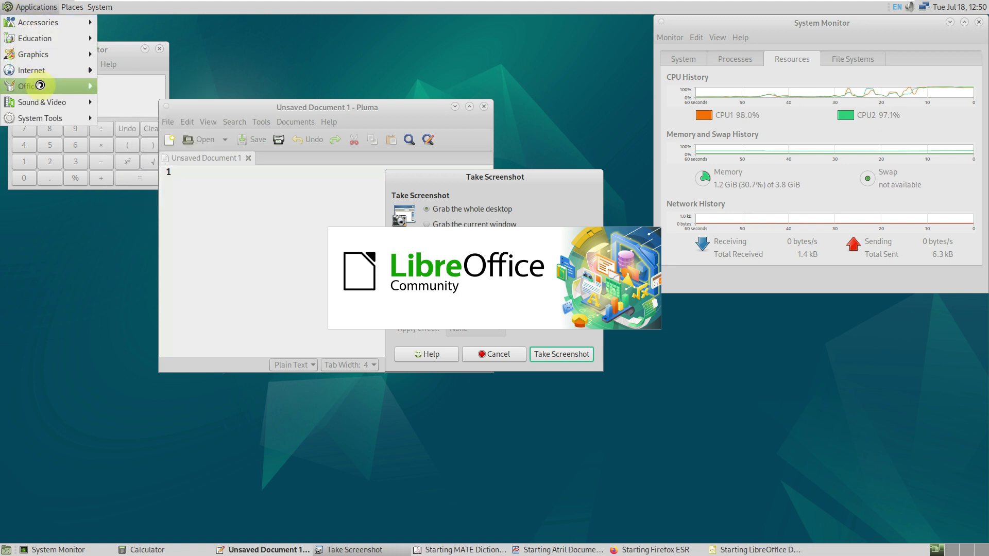
pyautogui.moveTo(42, 105)
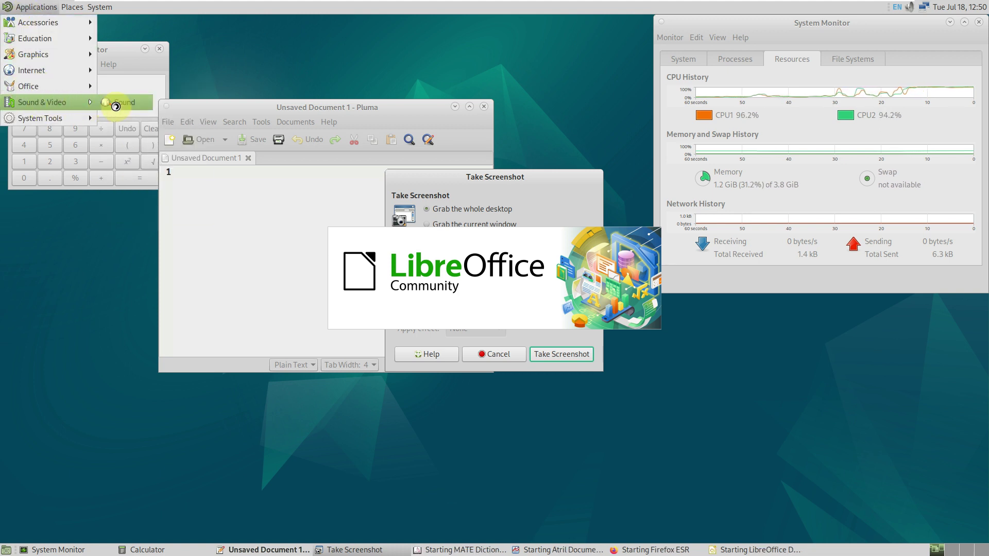
pyautogui.click(116, 105)
pyautogui.click(25, 11)
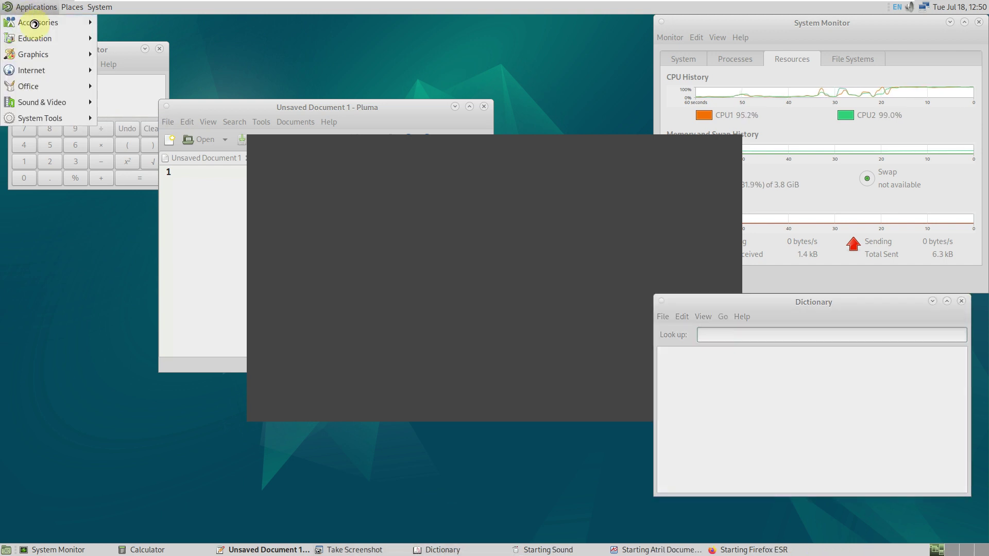
# Step: Launch the Caja file manager and Disk Usage Analyzer, then close the Applications menu
pyautogui.moveTo(43, 116)
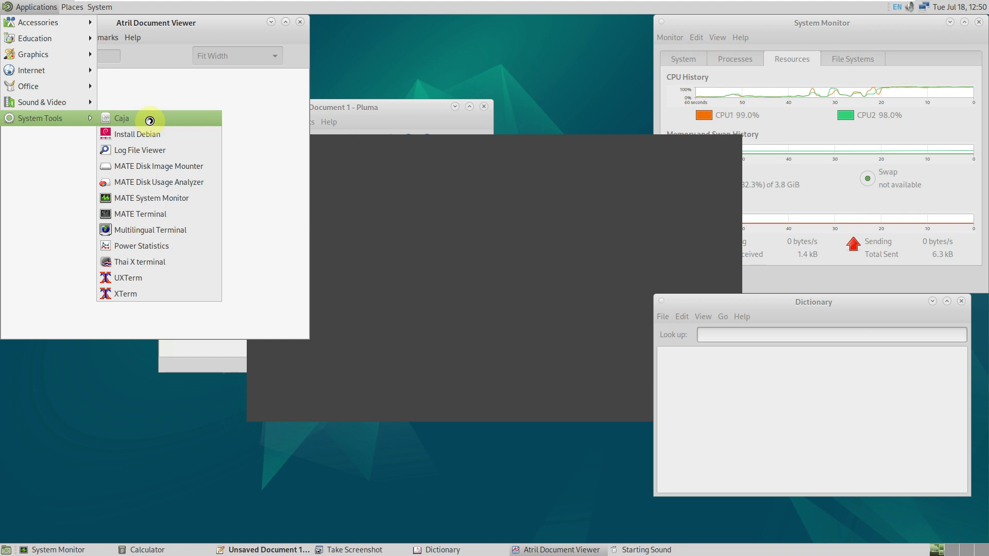
pyautogui.click(149, 120)
pyautogui.click(20, 8)
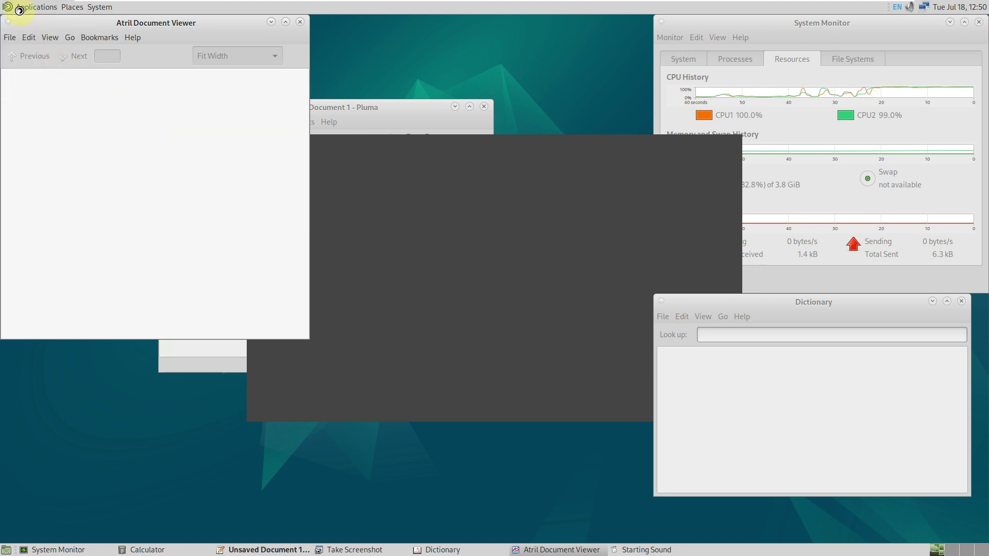
pyautogui.moveTo(41, 116)
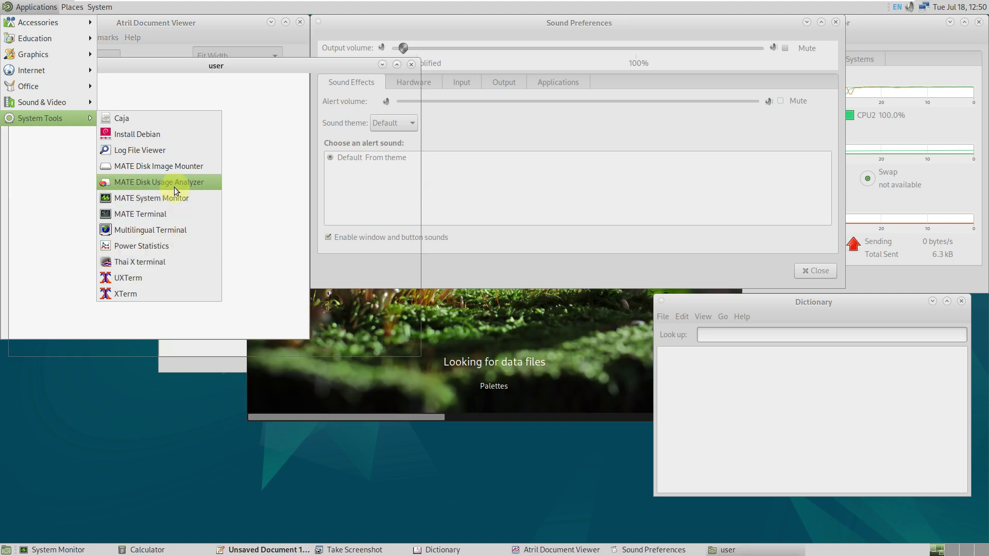
pyautogui.click(174, 184)
pyautogui.click(18, 8)
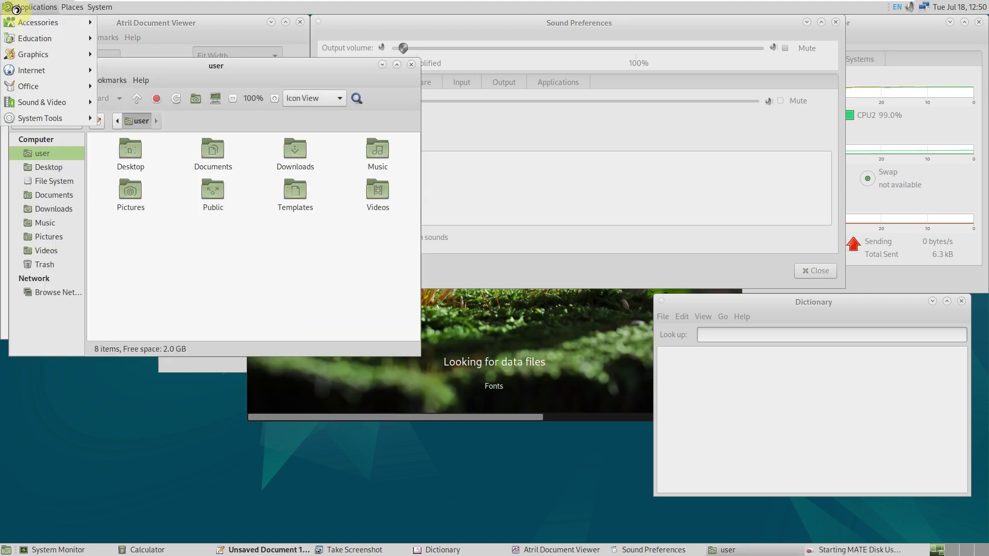
pyautogui.moveTo(40, 117)
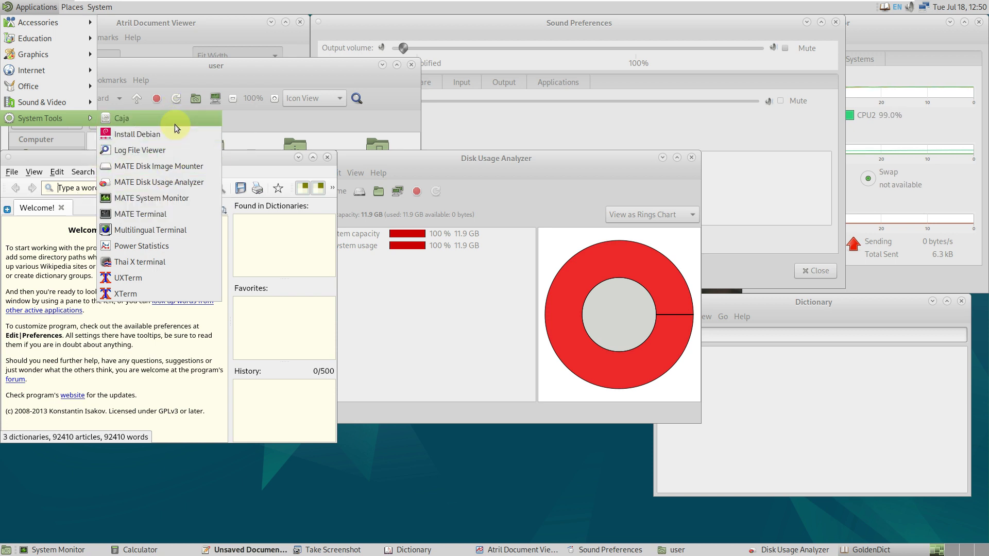
pyautogui.click(397, 444)
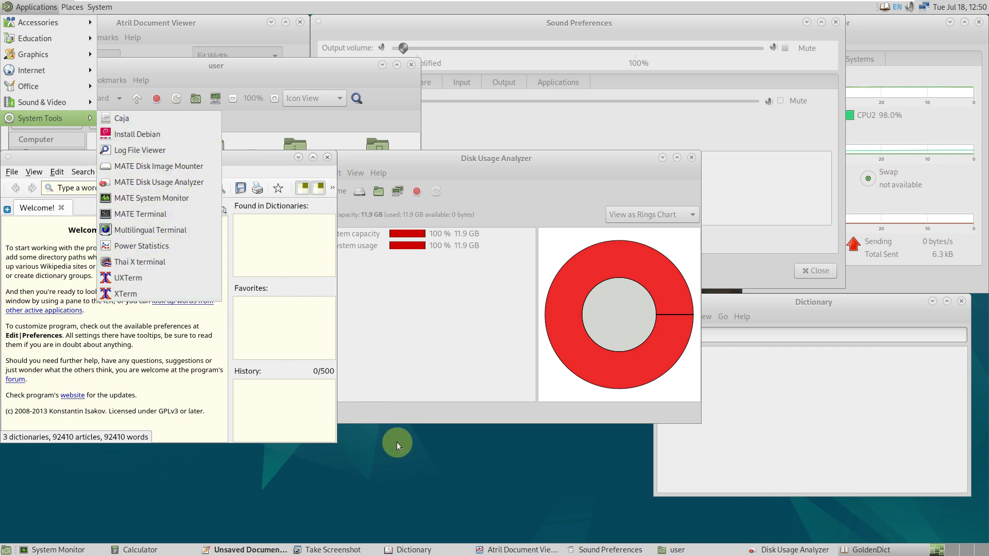
# Step: Bring System Monitor forward, then minimize the empty LibreOffice Draw Untitled 1 window
pyautogui.click(889, 32)
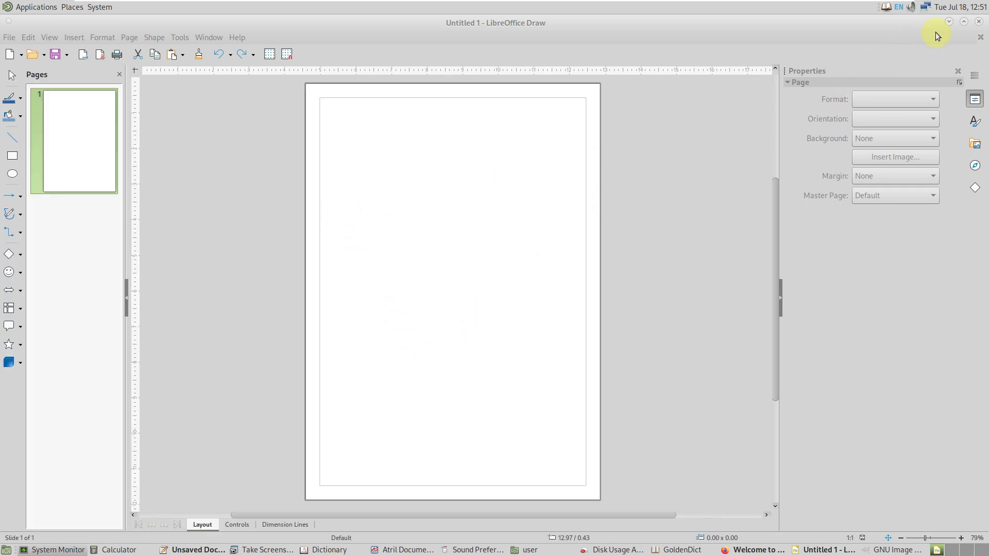
pyautogui.click(948, 22)
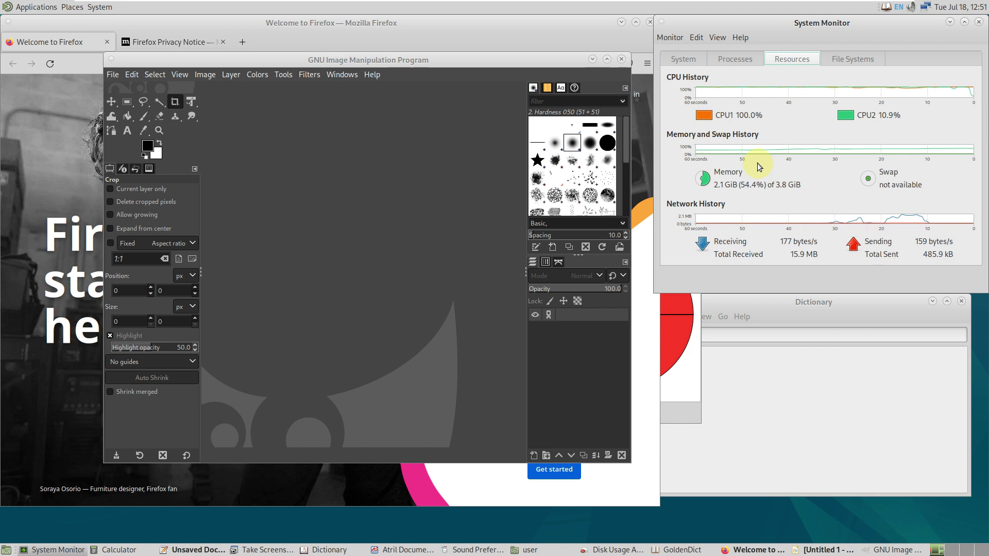
# Step: View GIMP's About dialog showing version 2.10.34, then close it
pyautogui.click(320, 67)
pyautogui.click(342, 74)
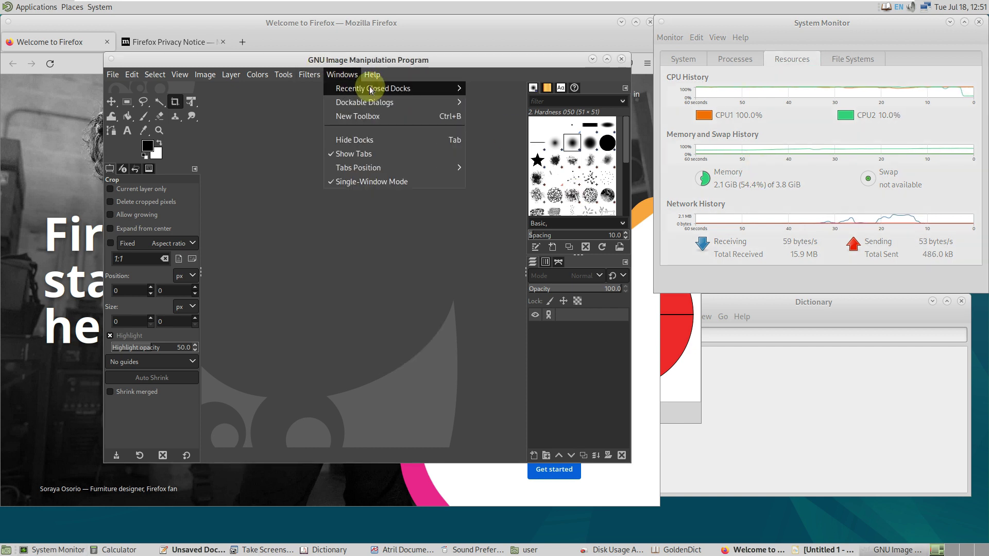
pyautogui.moveTo(371, 75)
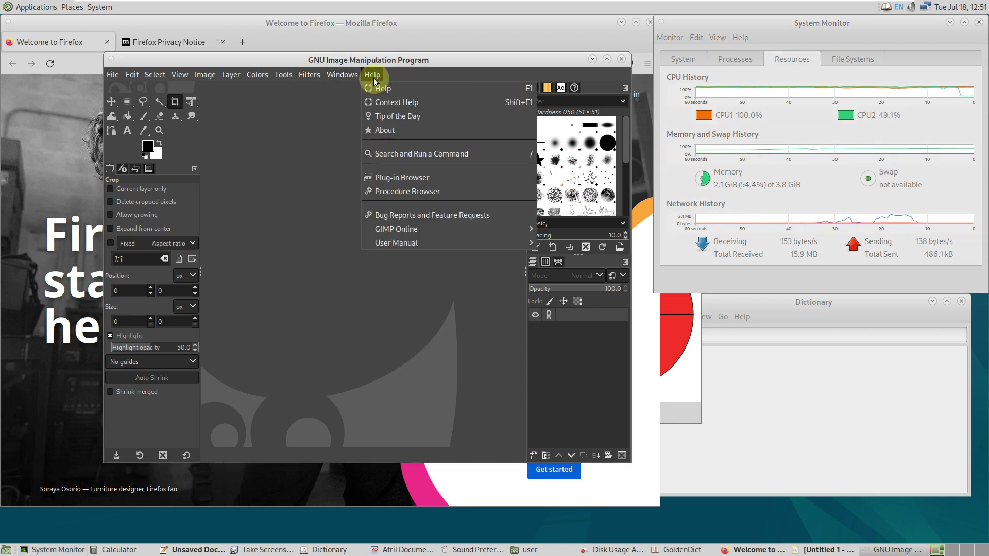
pyautogui.click(395, 135)
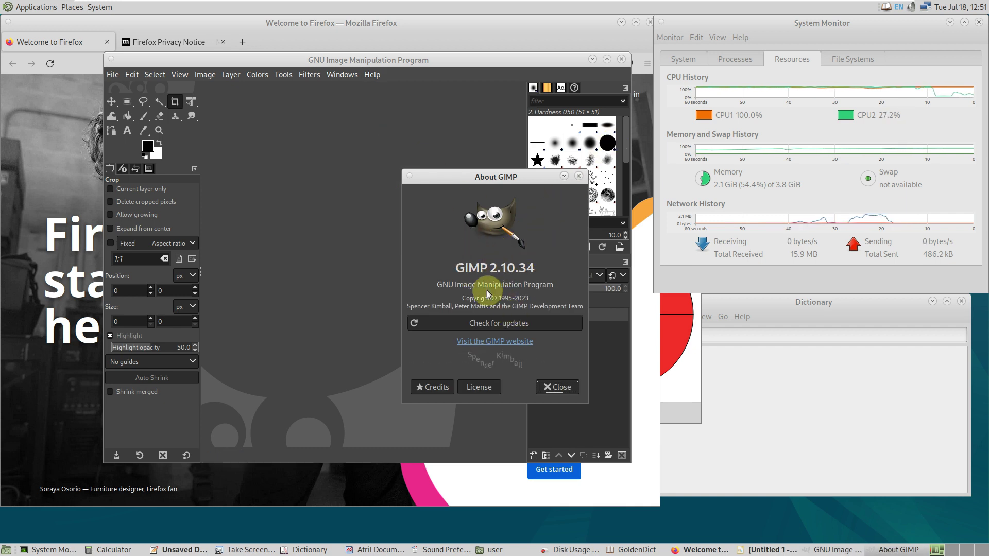
pyautogui.click(564, 387)
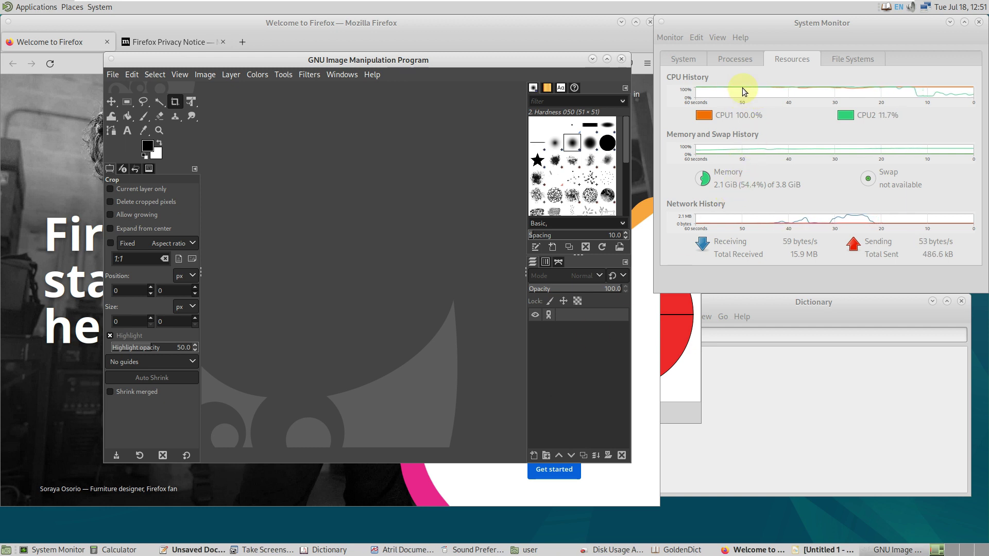
# Step: Maximize then minimize GIMP, and close Firefox's Privacy Notice tab
pyautogui.click(783, 61)
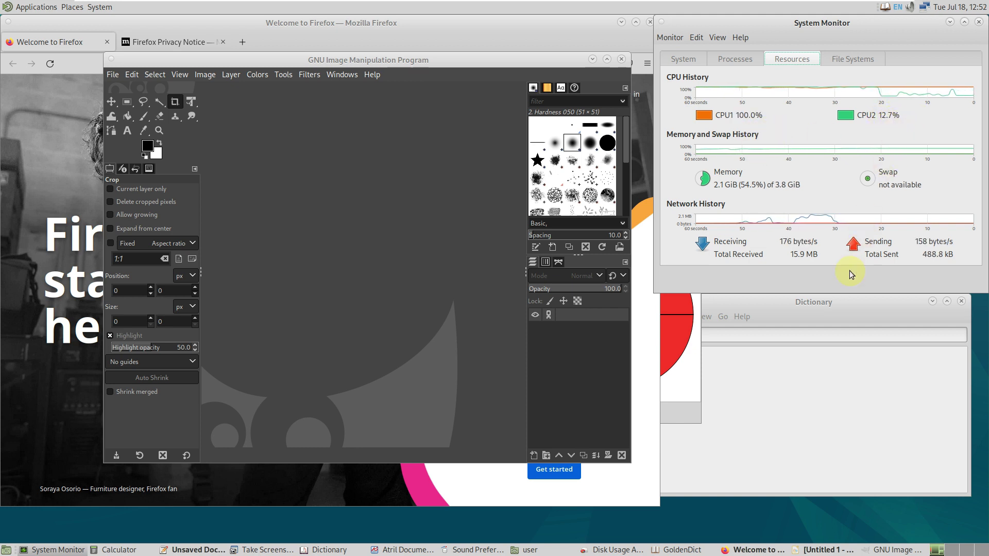
pyautogui.click(525, 68)
pyautogui.click(606, 58)
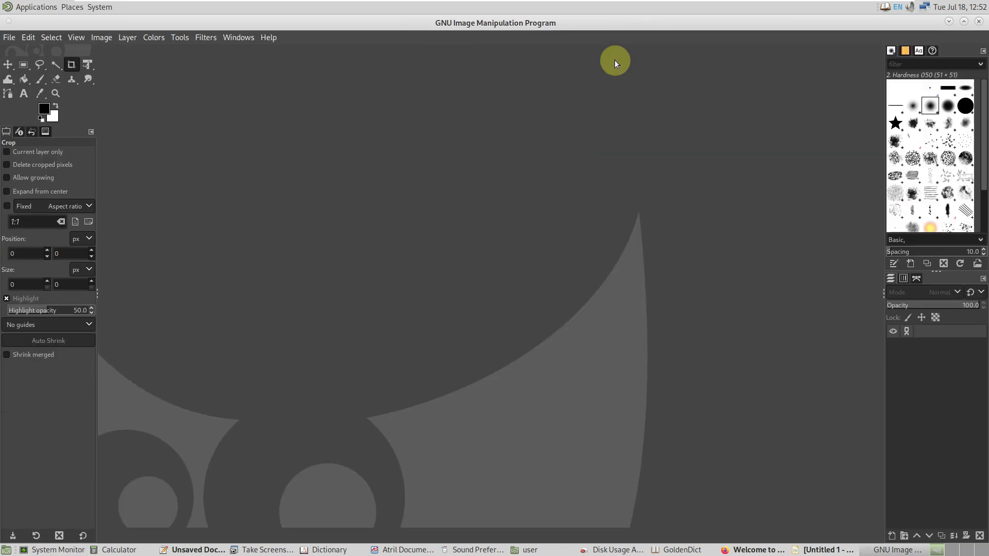
pyautogui.click(949, 21)
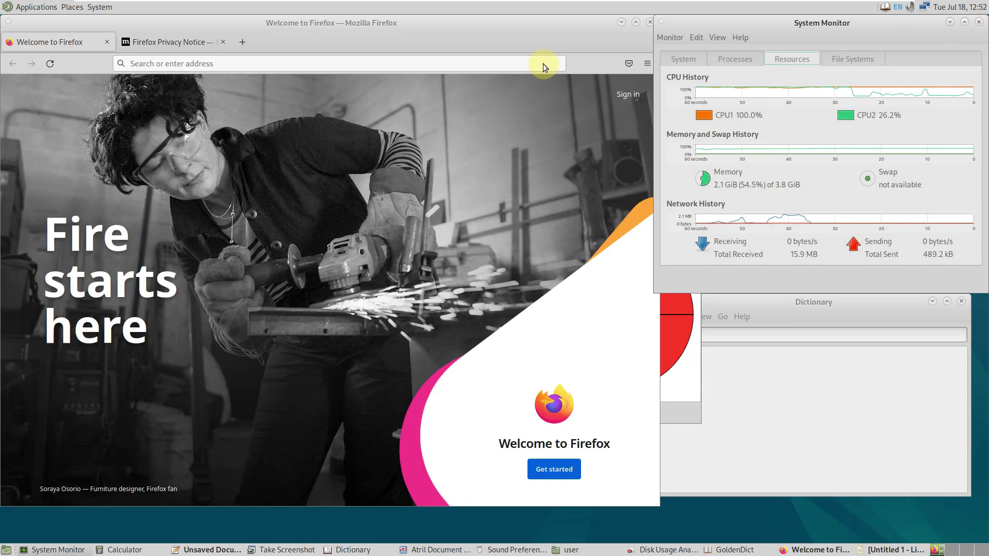
pyautogui.click(222, 42)
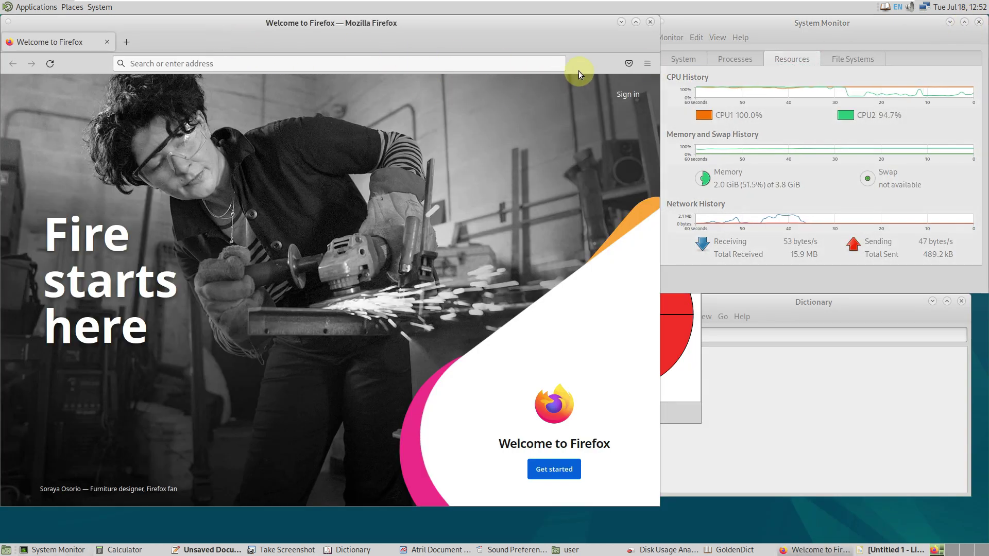
pyautogui.click(644, 63)
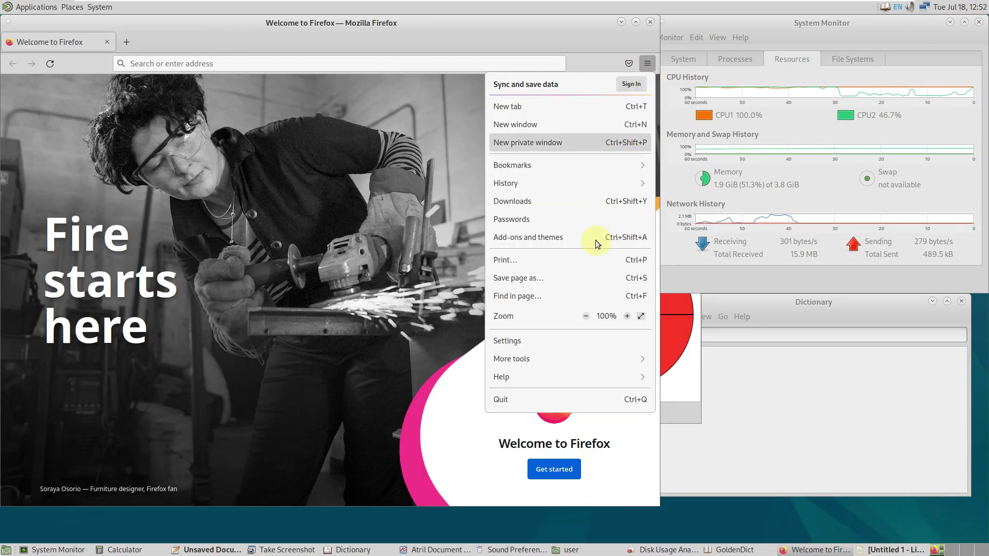
pyautogui.click(540, 372)
pyautogui.click(539, 201)
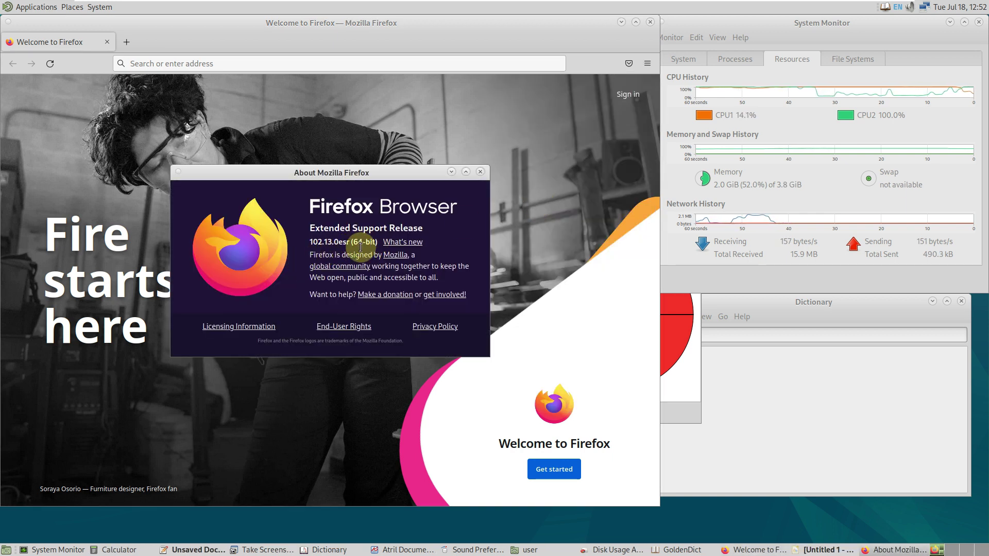
pyautogui.click(481, 172)
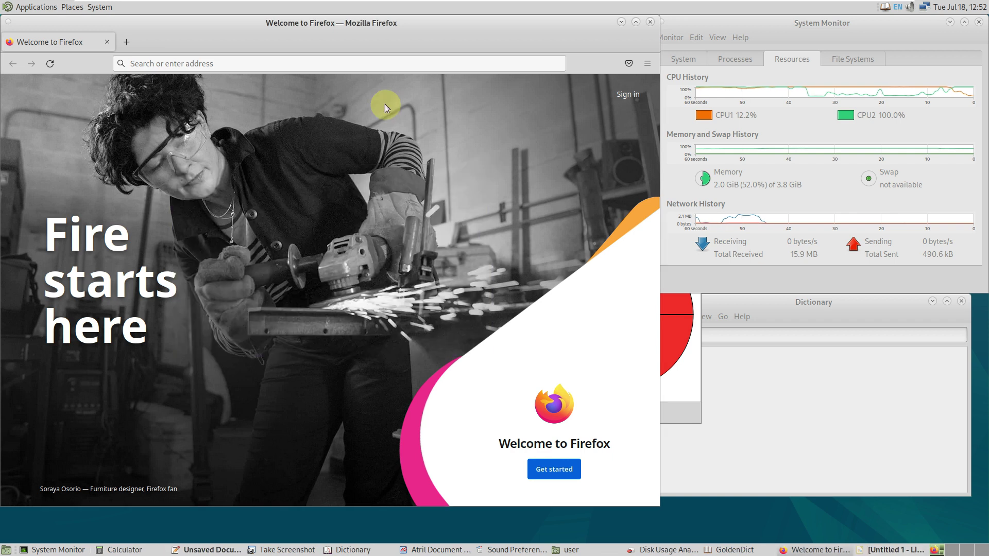
pyautogui.click(362, 68)
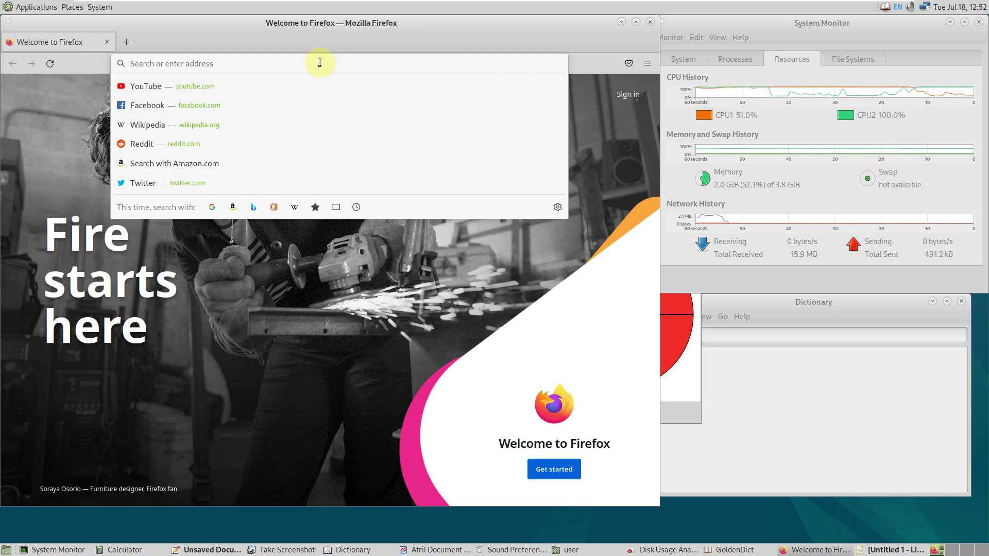
# Step: Load youtube.com/9to5linux in Firefox and accept all YouTube cookies
pyautogui.write('youtub')
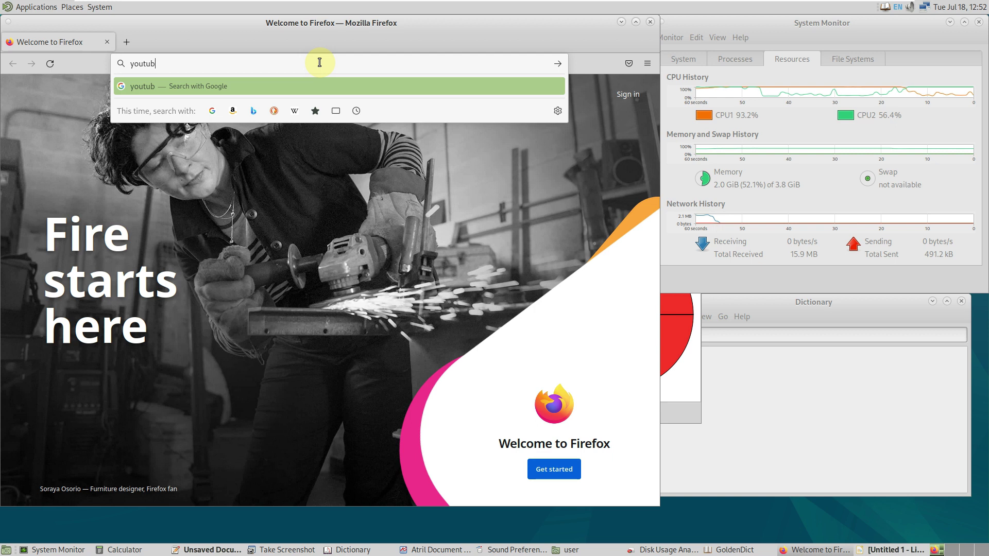
pyautogui.write('e.com/')
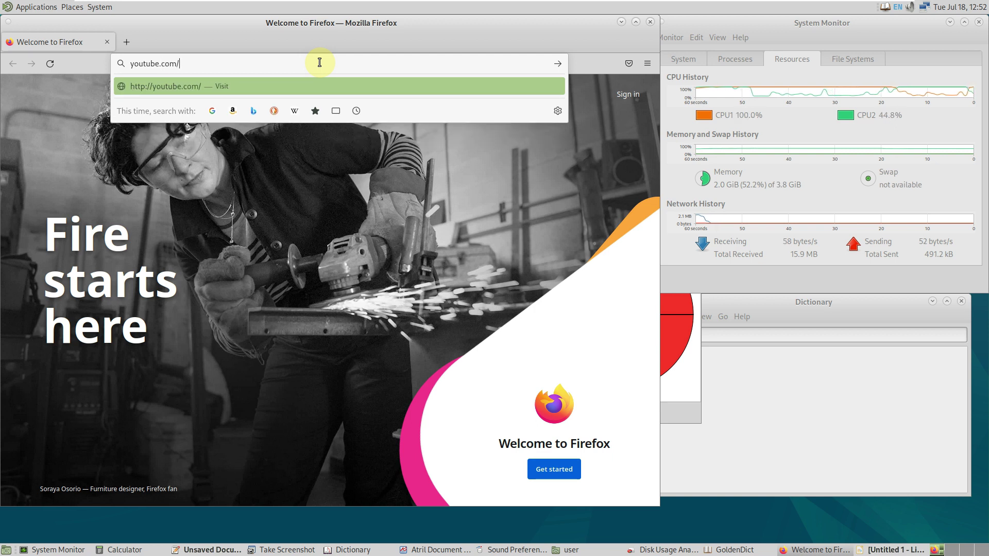
pyautogui.write('9to5linux')
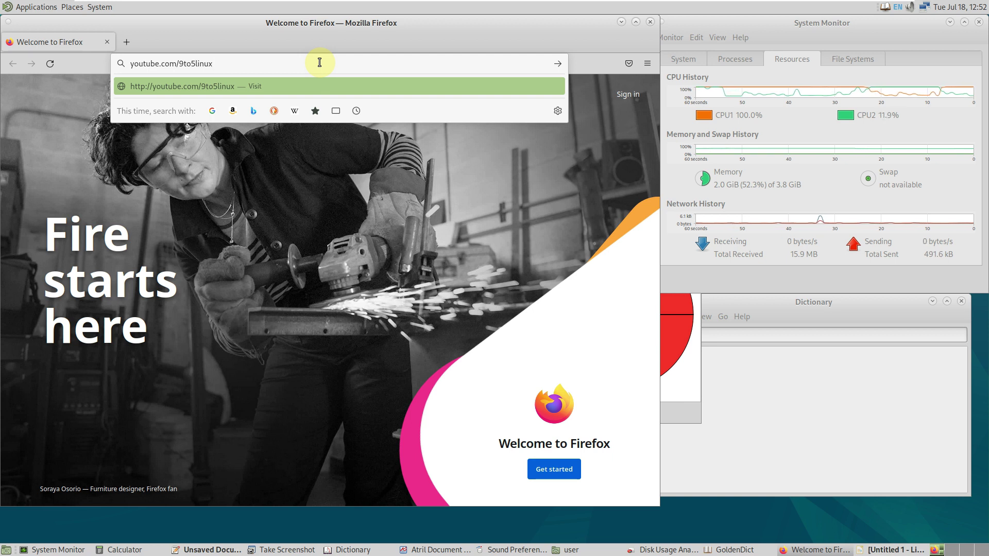
pyautogui.press('Return')
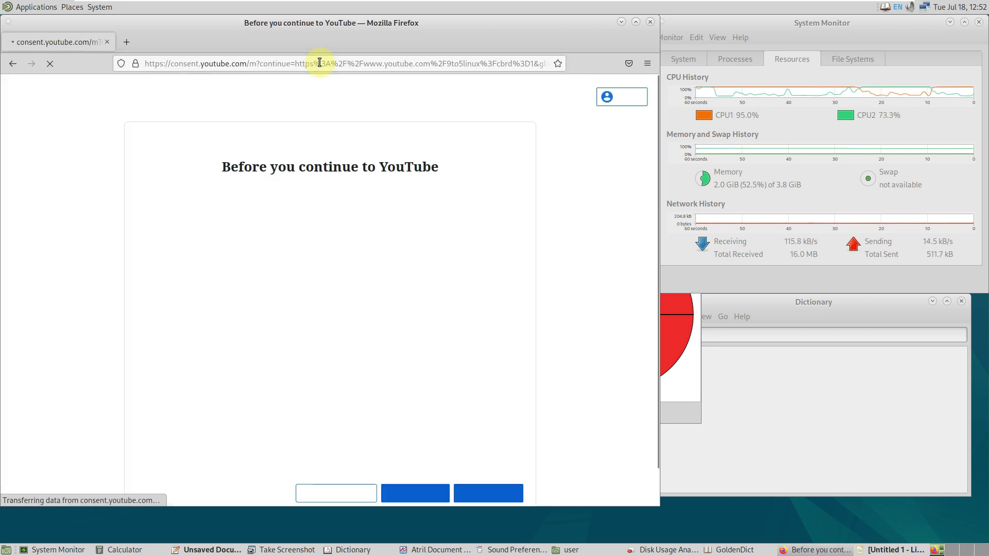
pyautogui.scroll(-2, 434, 346)
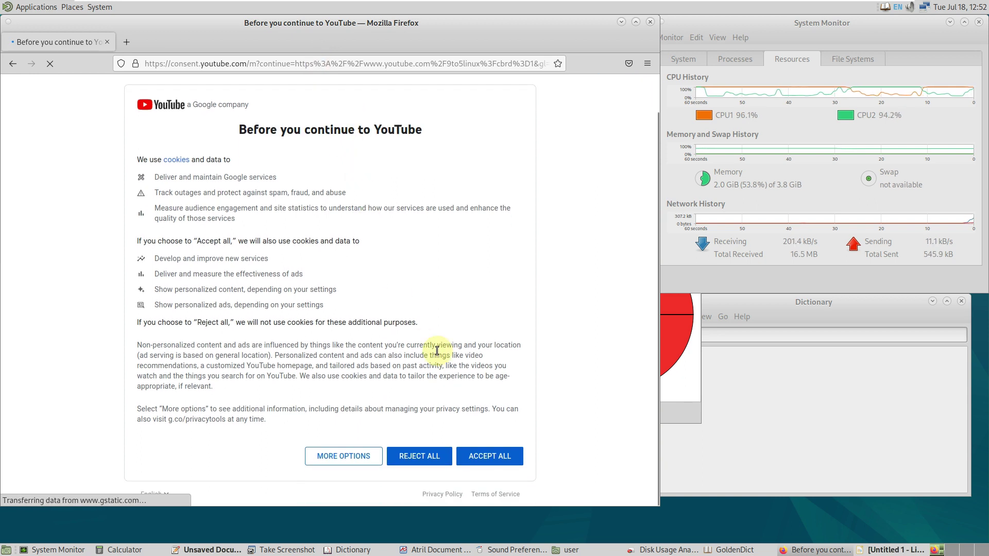
pyautogui.click(486, 457)
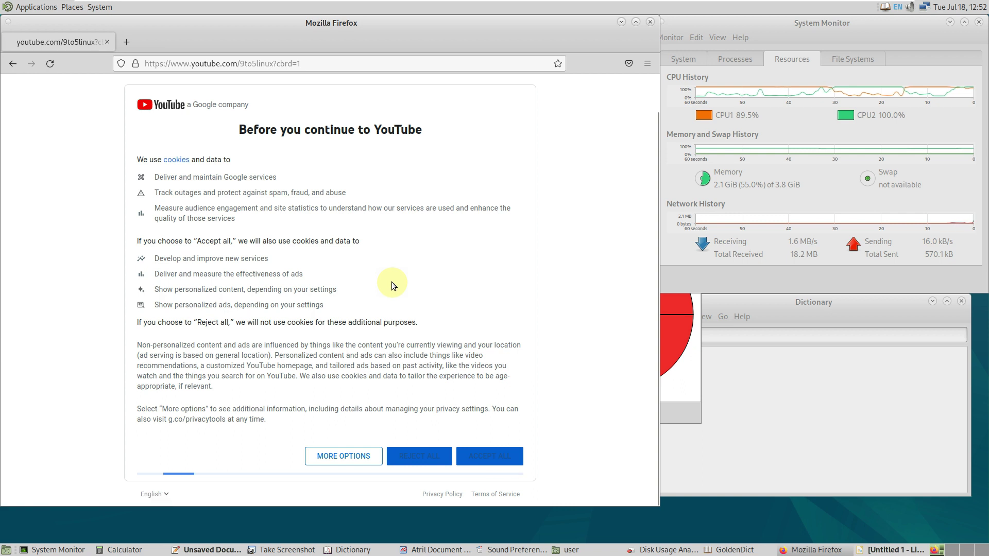
pyautogui.scroll(2, 387, 210)
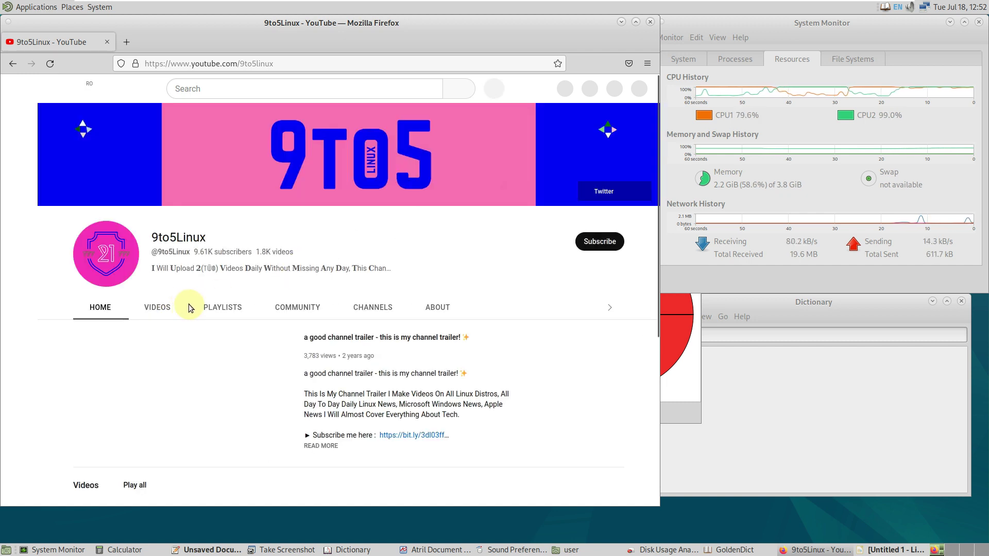
# Step: Switch to the 9to5Linux channel's Videos tab and scroll through the latest uploads
pyautogui.click(164, 309)
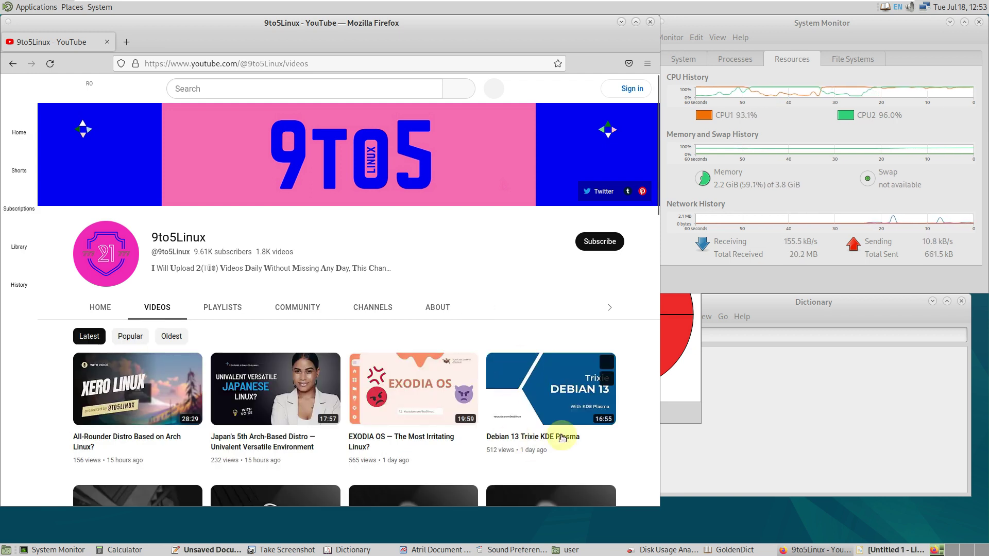
pyautogui.scroll(-5, 562, 438)
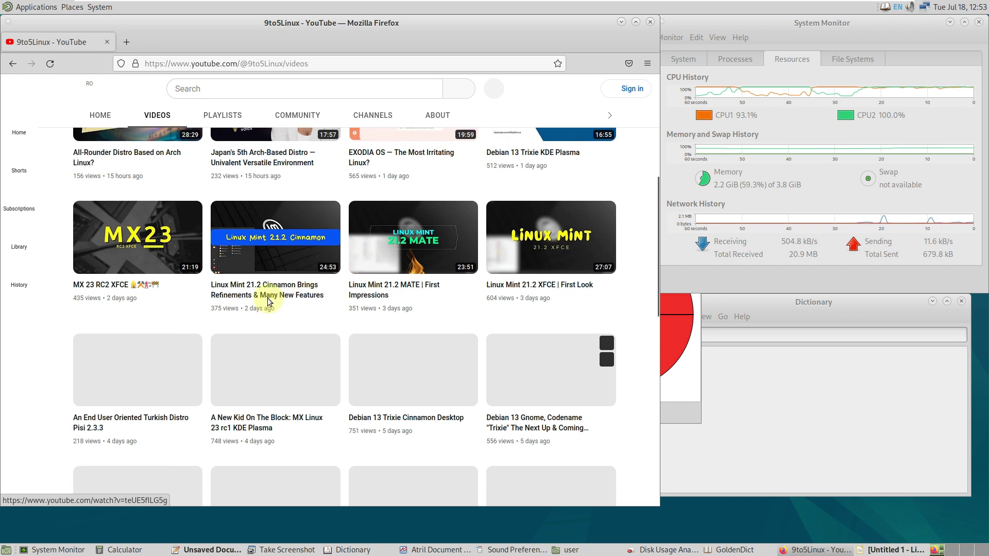
pyautogui.moveTo(556, 290)
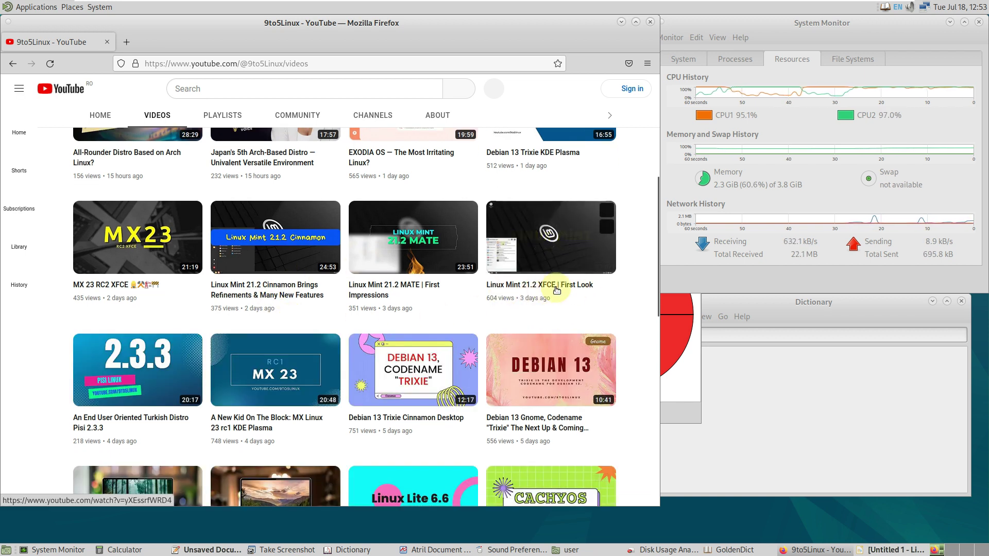
pyautogui.moveTo(130, 291)
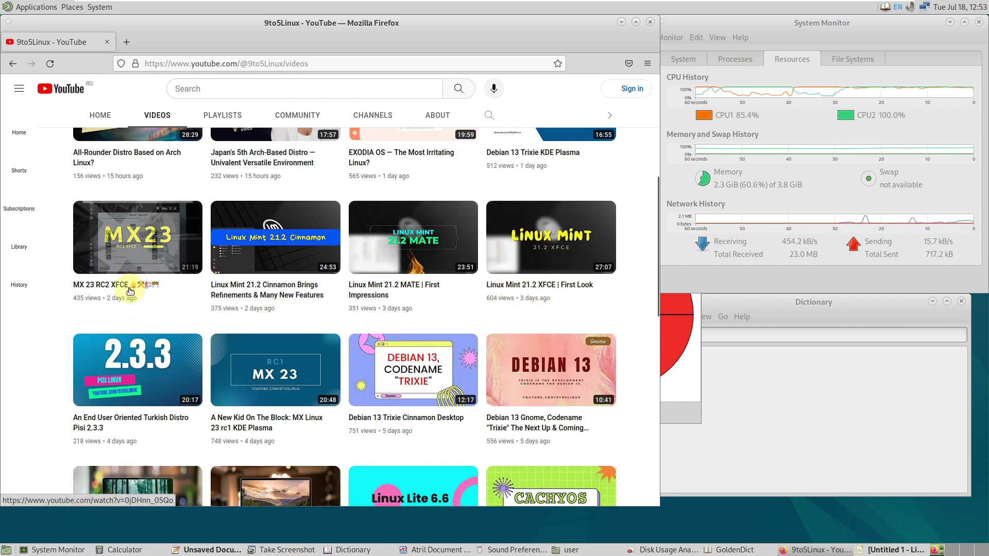
pyautogui.scroll(-1, 309, 329)
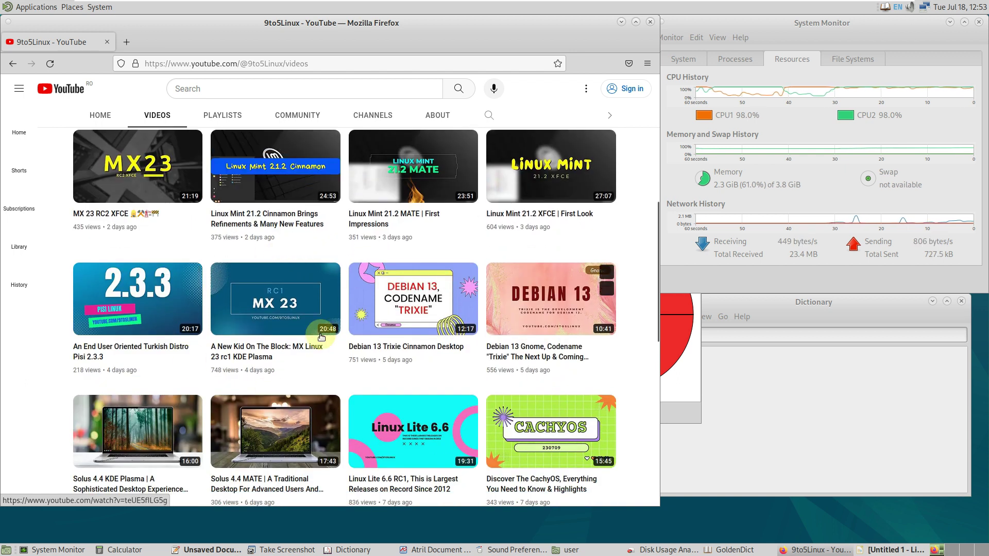
pyautogui.scroll(5, 496, 273)
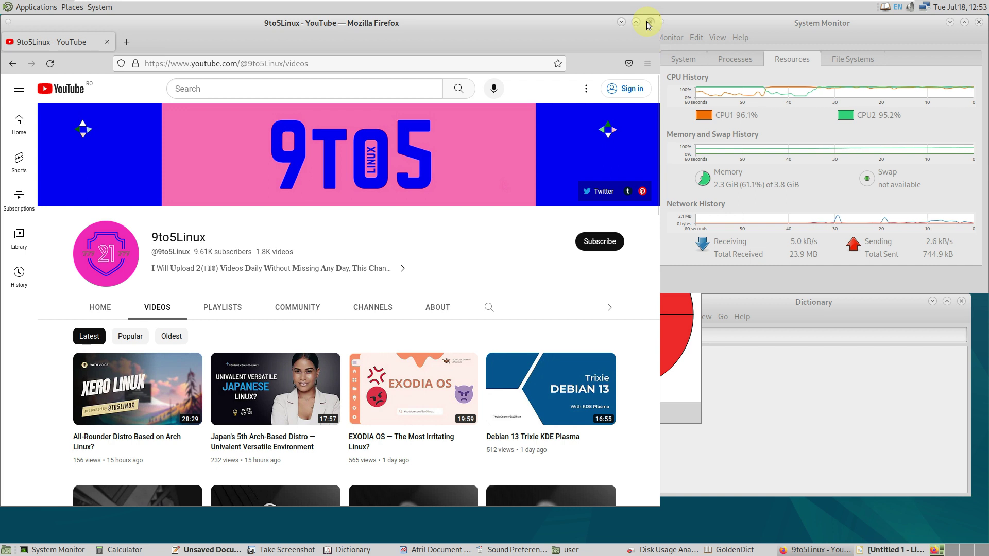
# Step: Quit Firefox with Ctrl+Q and show Disk Usage Analyzer's About (version 1.26.0)
pyautogui.hotkey('ctrl', 'q')
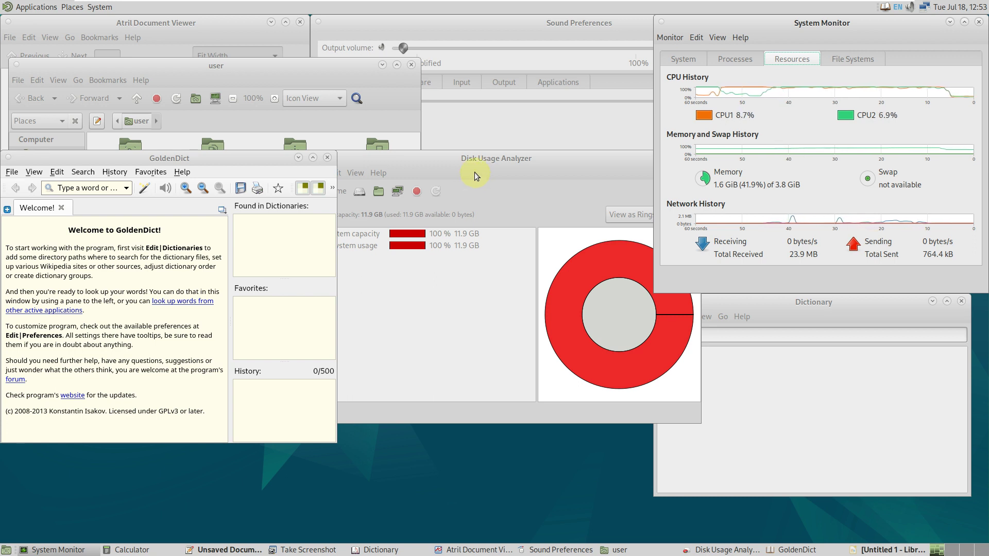
pyautogui.click(474, 172)
pyautogui.click(385, 173)
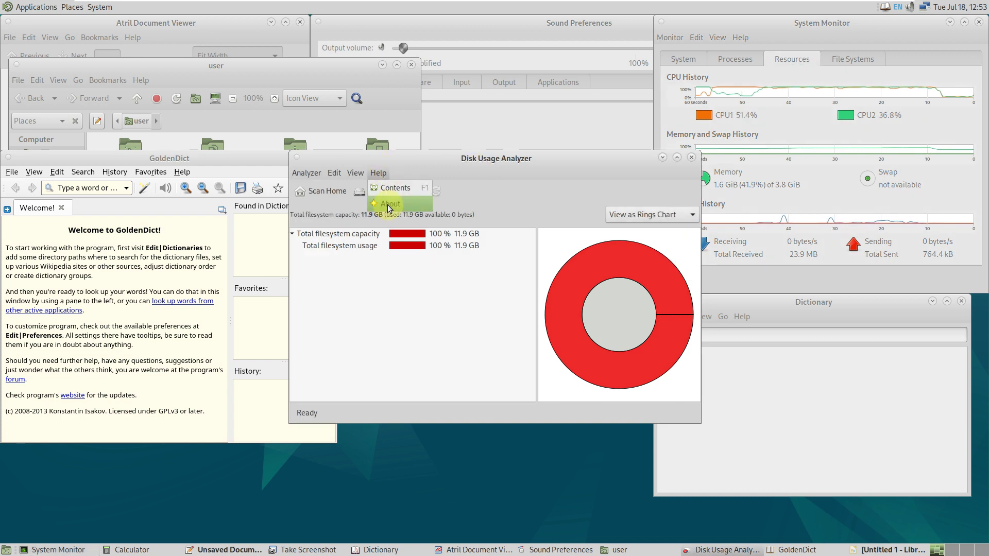
pyautogui.click(388, 208)
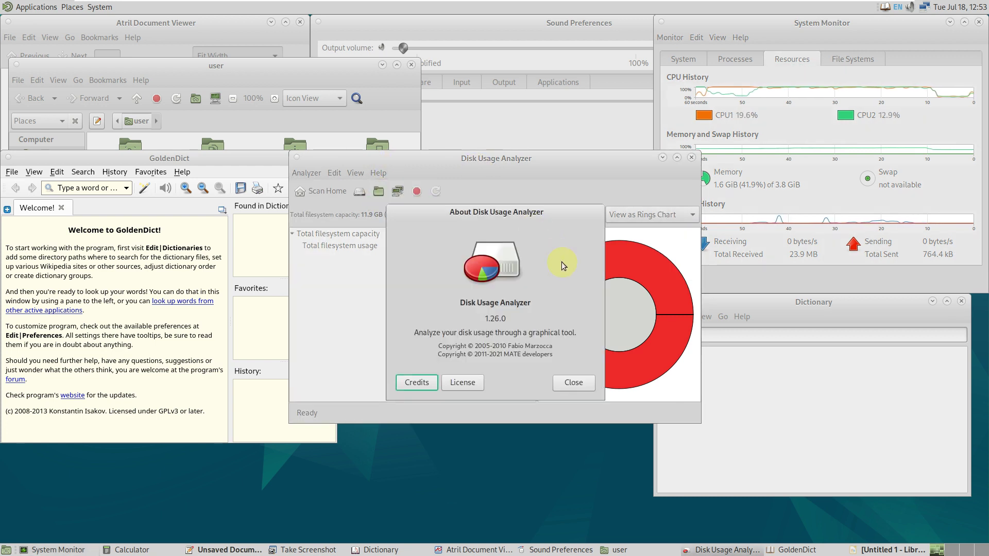
# Step: Dismiss the About dialog, close Disk Usage Analyzer, and move GoldenDict to the screen centre
pyautogui.click(571, 383)
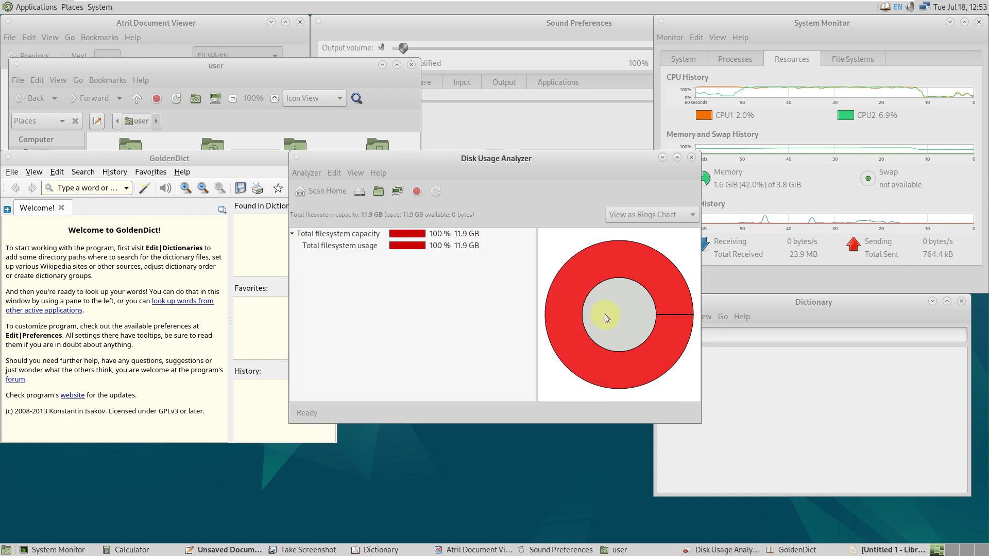
pyautogui.click(691, 157)
pyautogui.moveTo(260, 162); pyautogui.dragTo(482, 158)
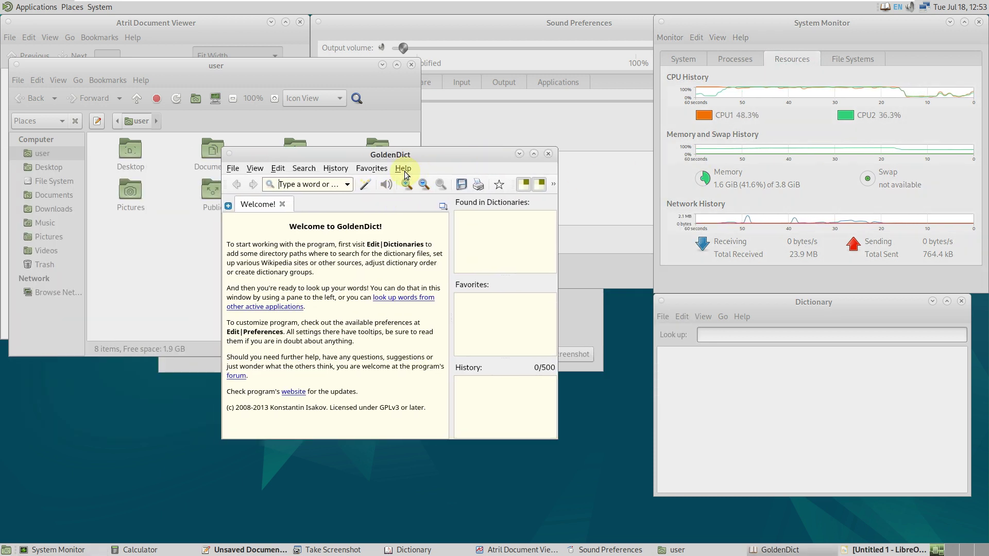
# Step: Check GoldenDict's About (version 1.5.0+git), close GoldenDict, and bring the Caja window forward
pyautogui.click(405, 170)
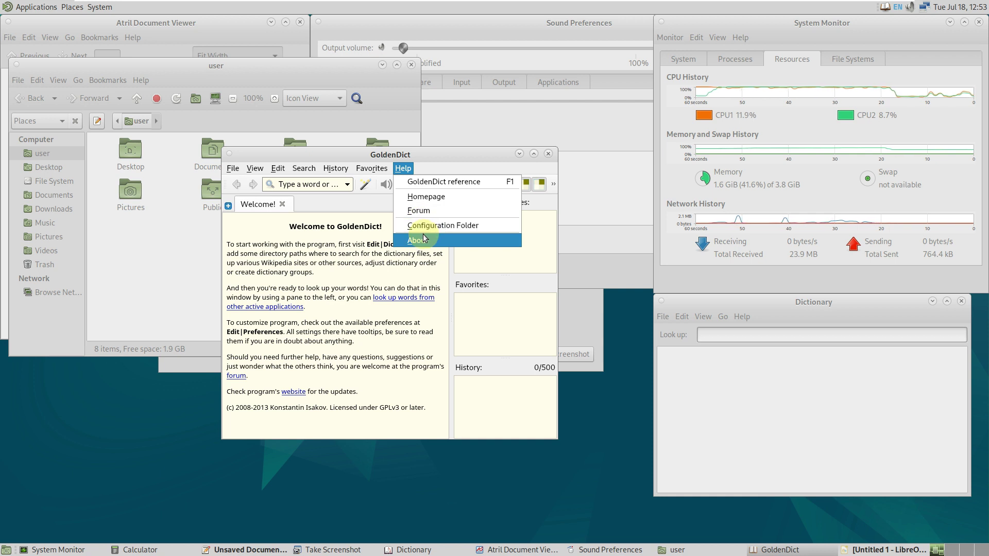
pyautogui.click(423, 239)
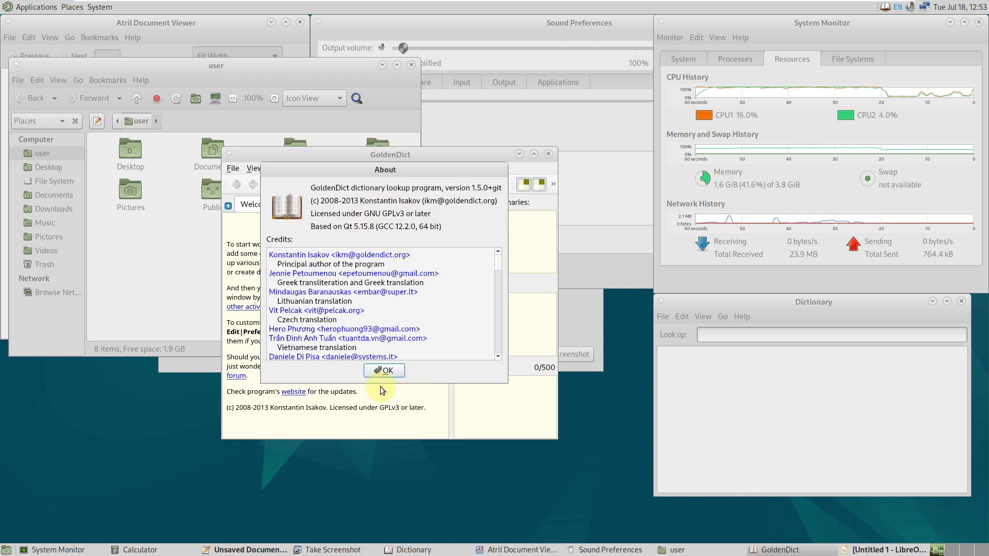
pyautogui.click(396, 371)
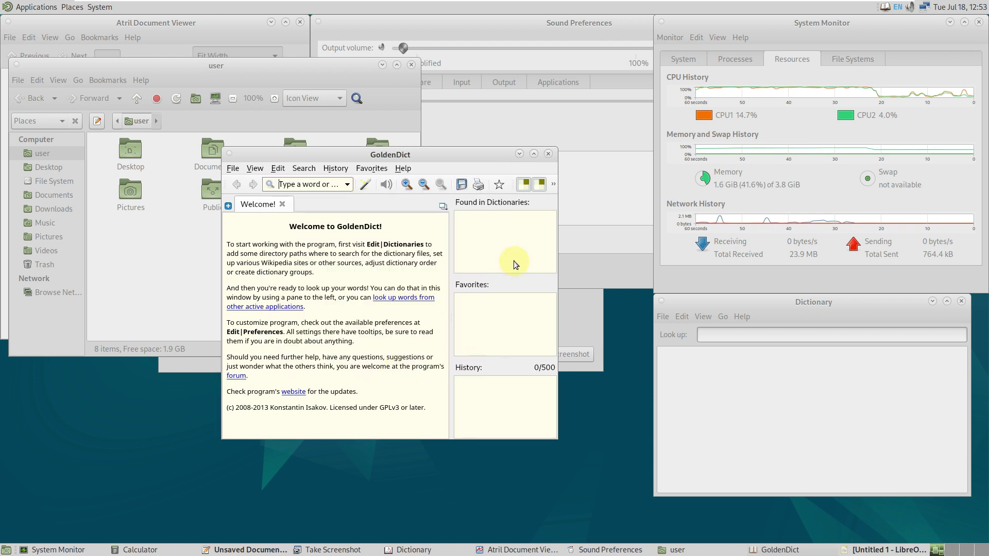
pyautogui.click(548, 154)
pyautogui.click(395, 99)
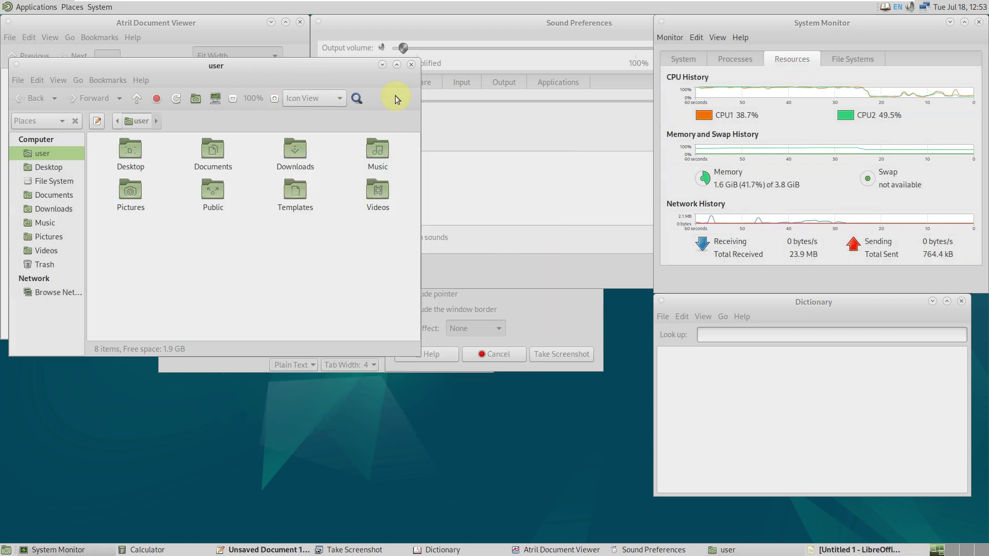
# Step: View Caja's About dialog showing version 1.26.1, then close the file manager
pyautogui.click(140, 80)
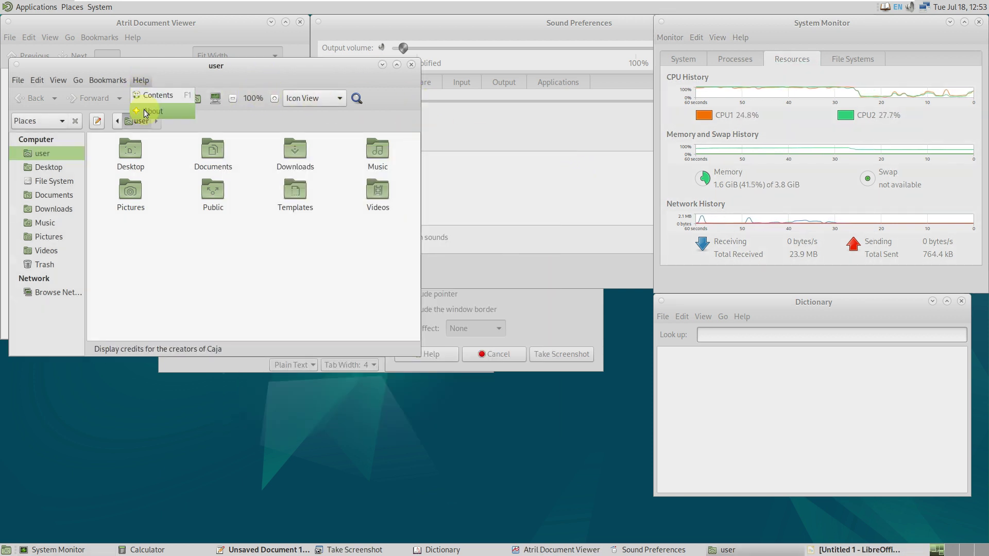
pyautogui.click(146, 111)
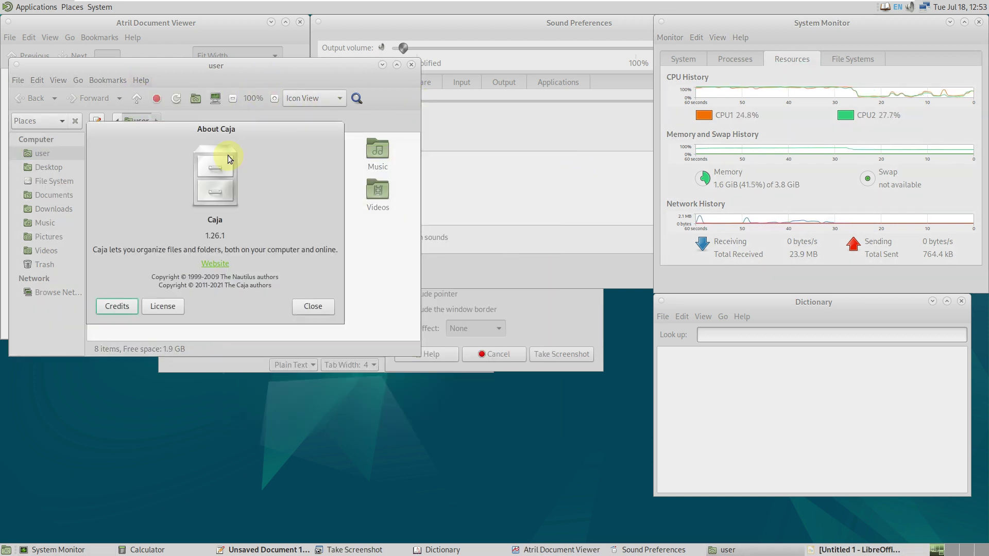
pyautogui.doubleClick(220, 237)
pyautogui.click(306, 306)
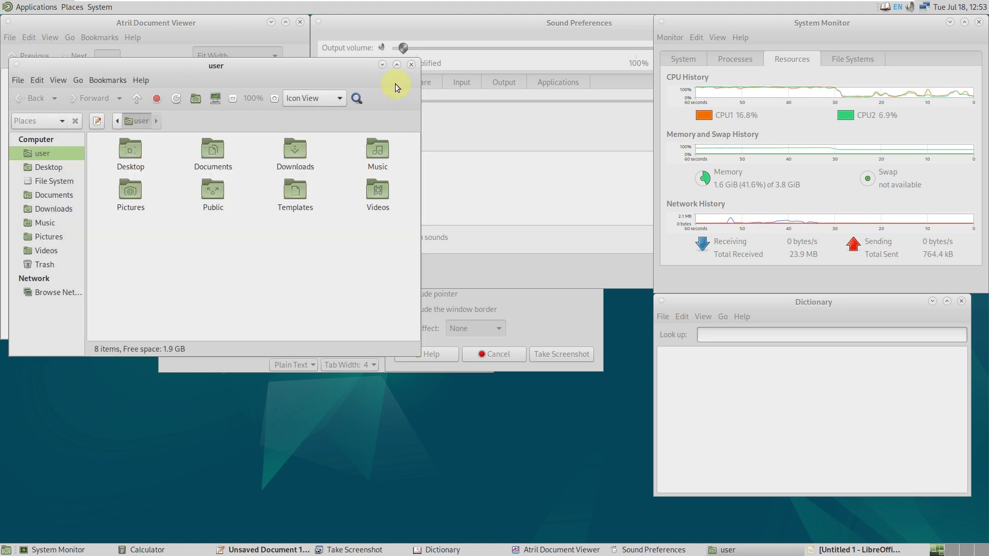
pyautogui.click(411, 65)
# Step: Centre Atril, check its About (version 1.26.0), close it, and bring Pluma forward
pyautogui.moveTo(229, 45); pyautogui.dragTo(396, 115)
pyautogui.click(352, 119)
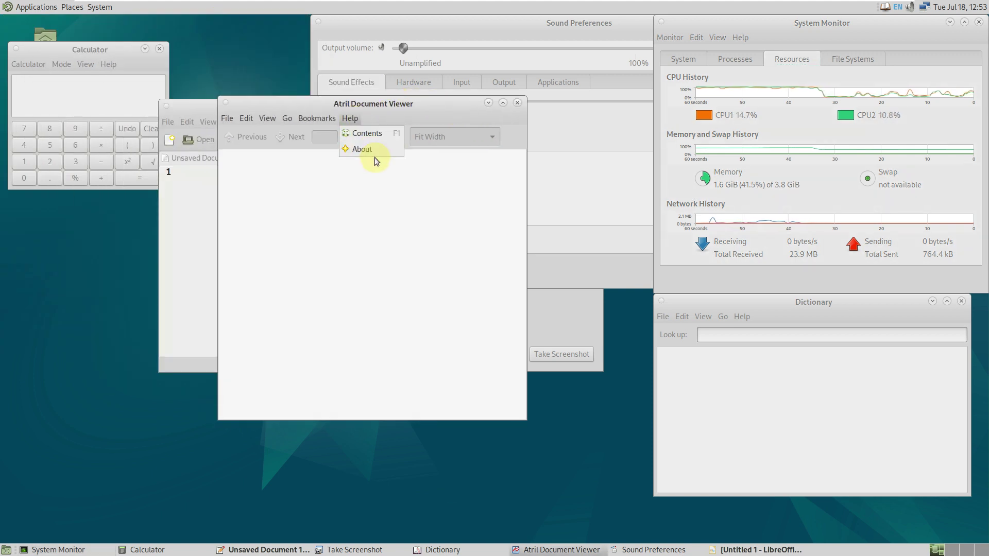
pyautogui.click(375, 156)
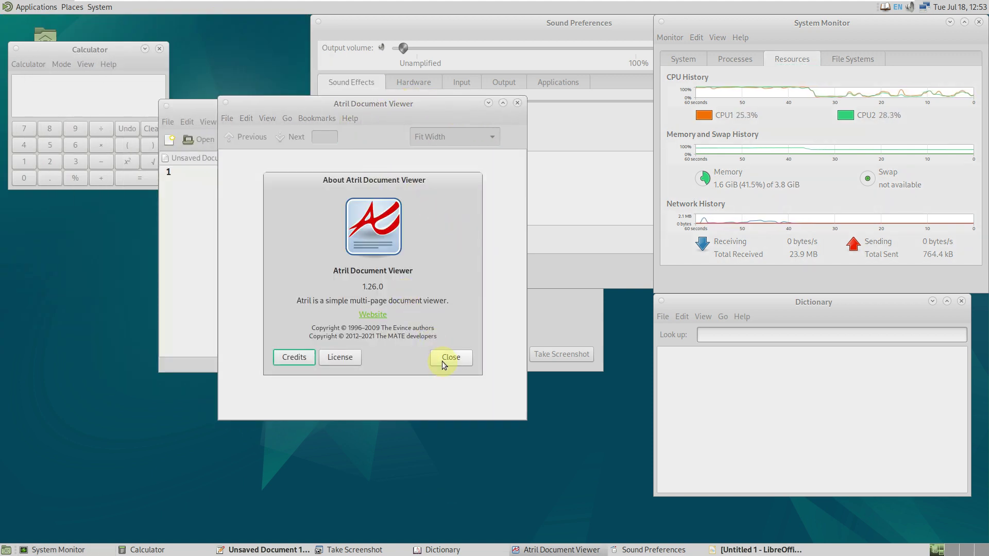
pyautogui.click(446, 359)
pyautogui.click(517, 103)
pyautogui.click(302, 109)
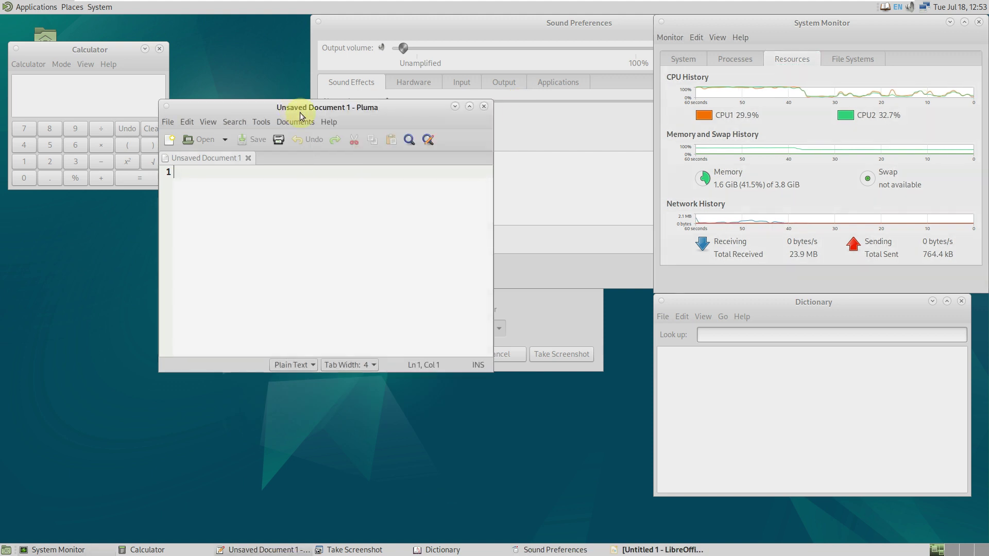
# Step: View Pluma's About dialog showing version 1.26.0
pyautogui.click(328, 122)
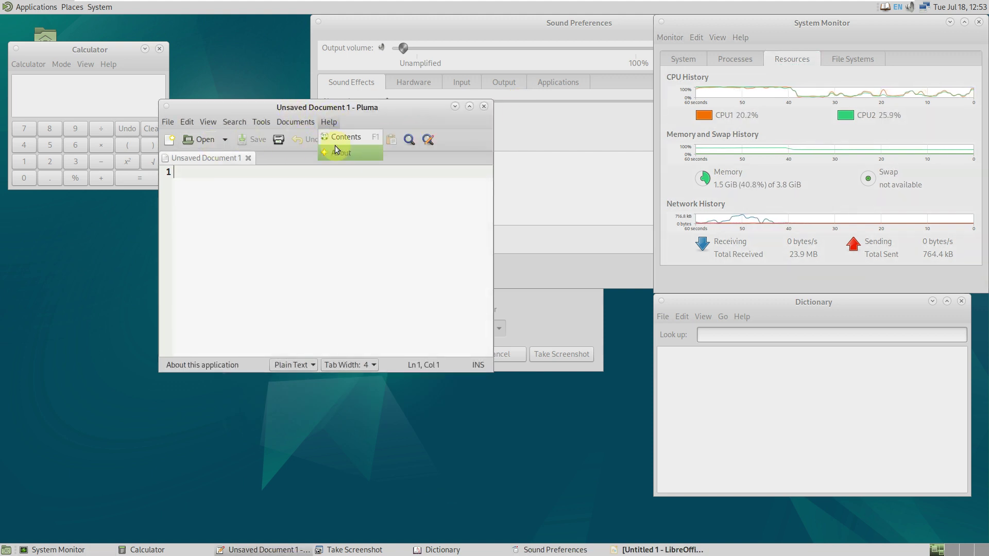
pyautogui.click(331, 149)
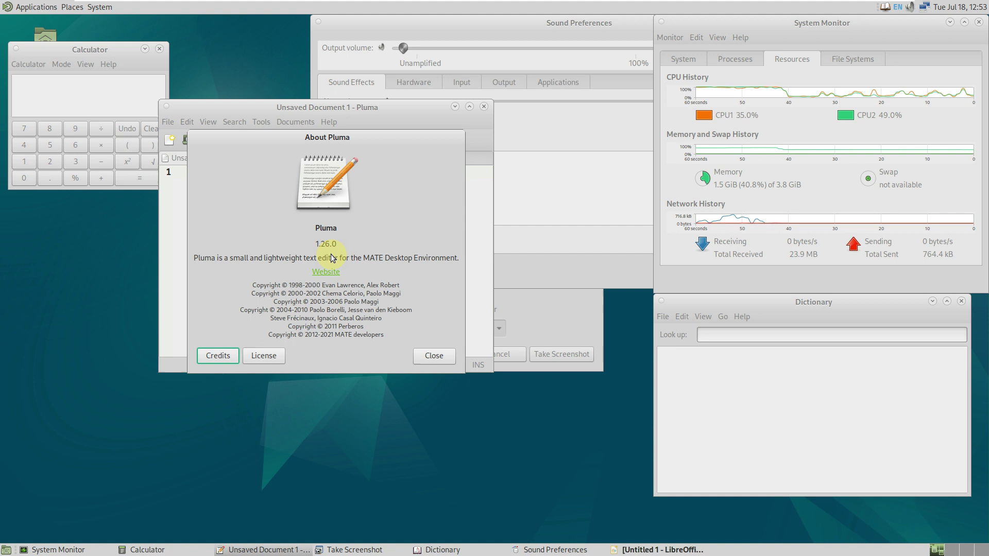
pyautogui.click(435, 356)
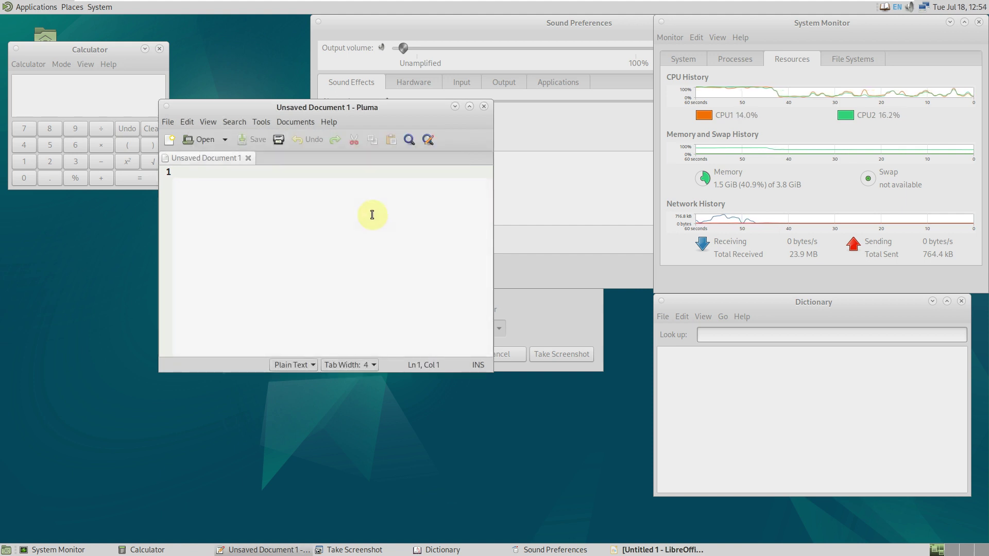
# Step: Type 'youtube.com' and 'subscribe' on separate lines in the document
pyautogui.write('youtub')
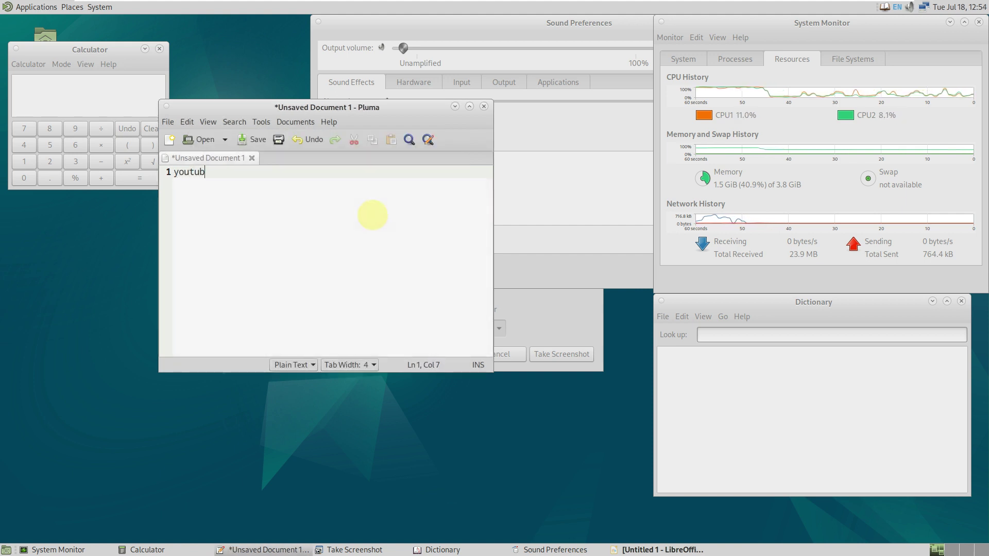
pyautogui.write('e.com')
pyautogui.press('Return')
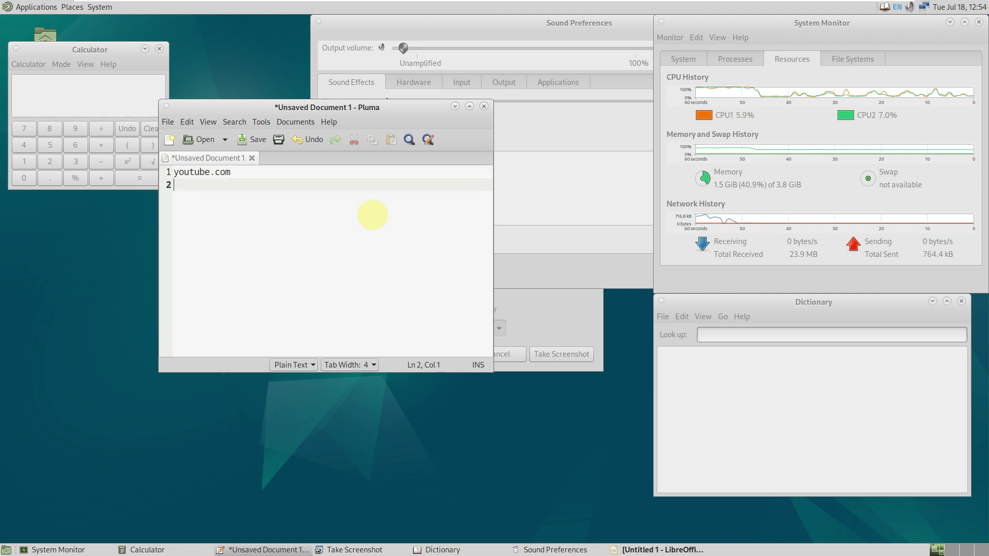
pyautogui.press('Left')
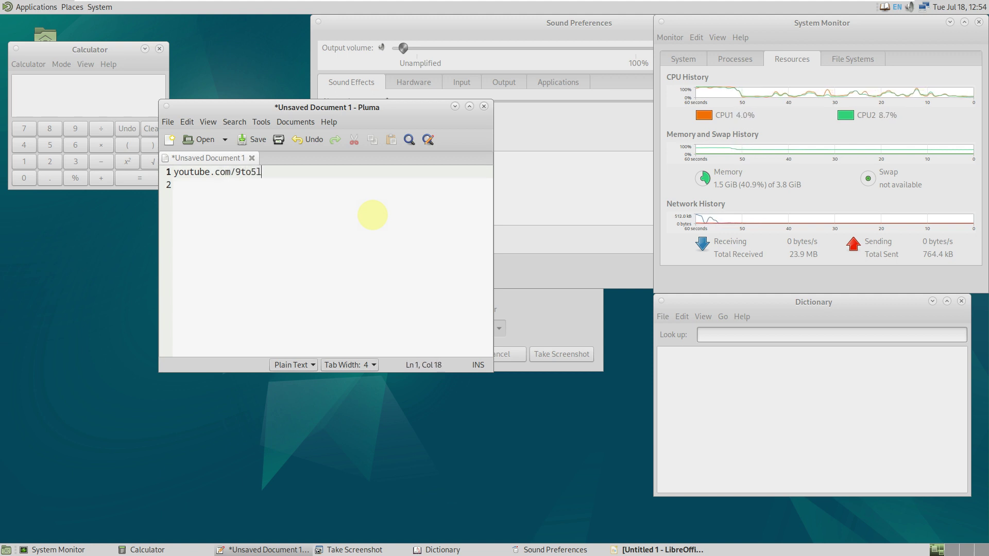
pyautogui.press('Return')
pyautogui.press('Return')
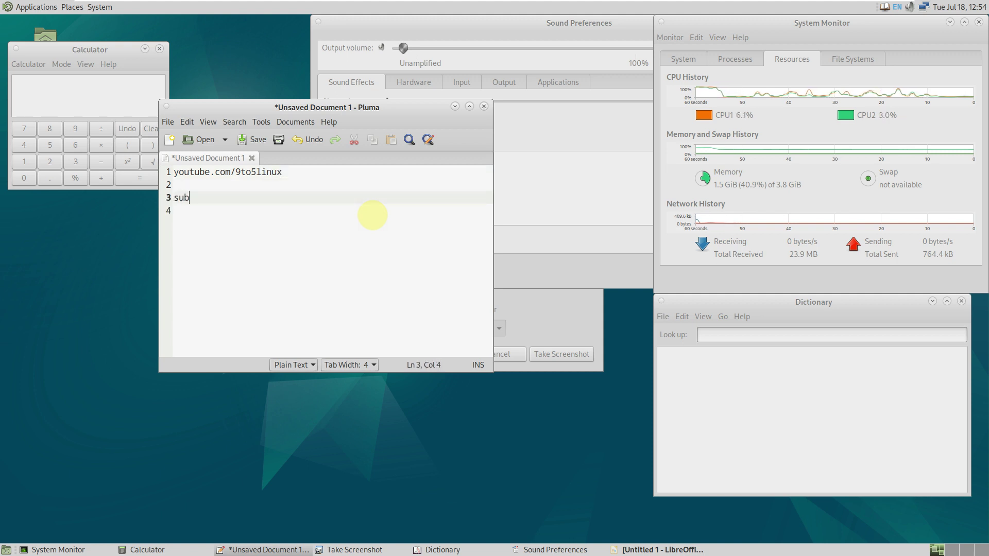
pyautogui.write('subscribe')
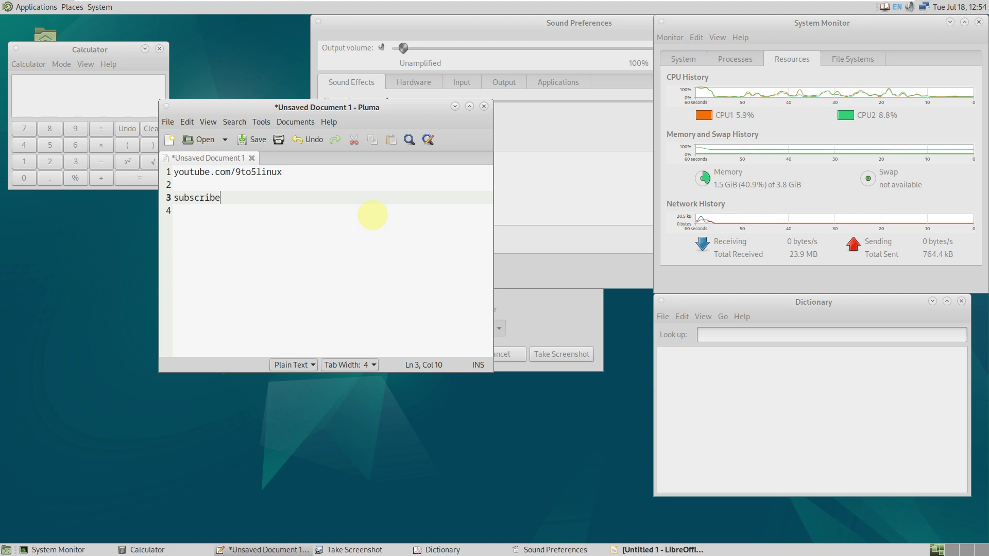
# Step: Check Pluma's About again, then close the editor without saving
pyautogui.click(329, 122)
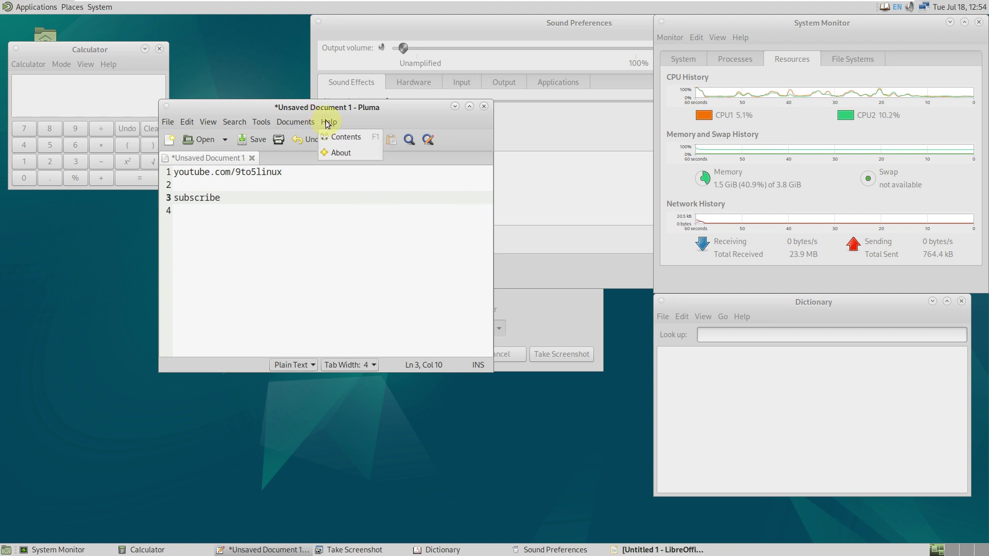
pyautogui.click(343, 153)
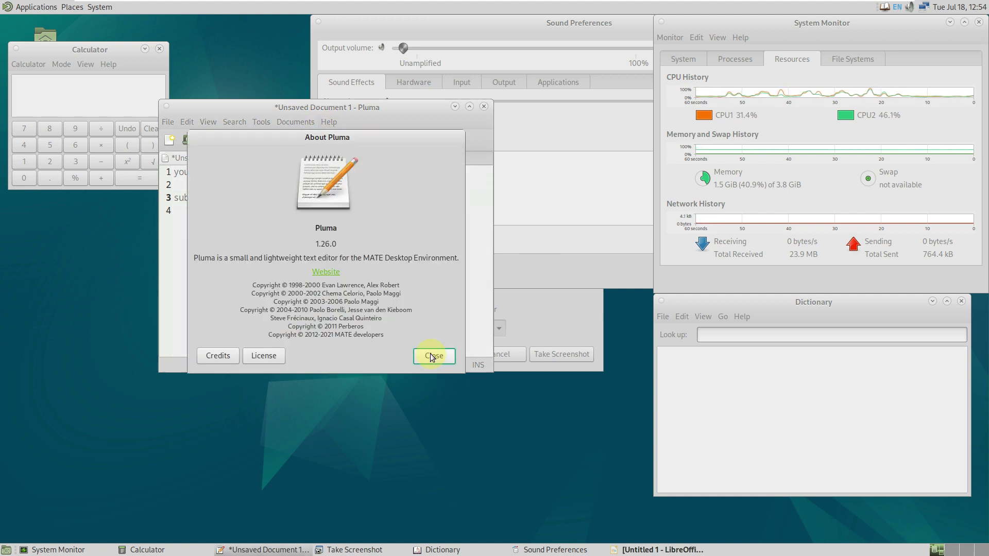
pyautogui.click(434, 355)
pyautogui.click(484, 106)
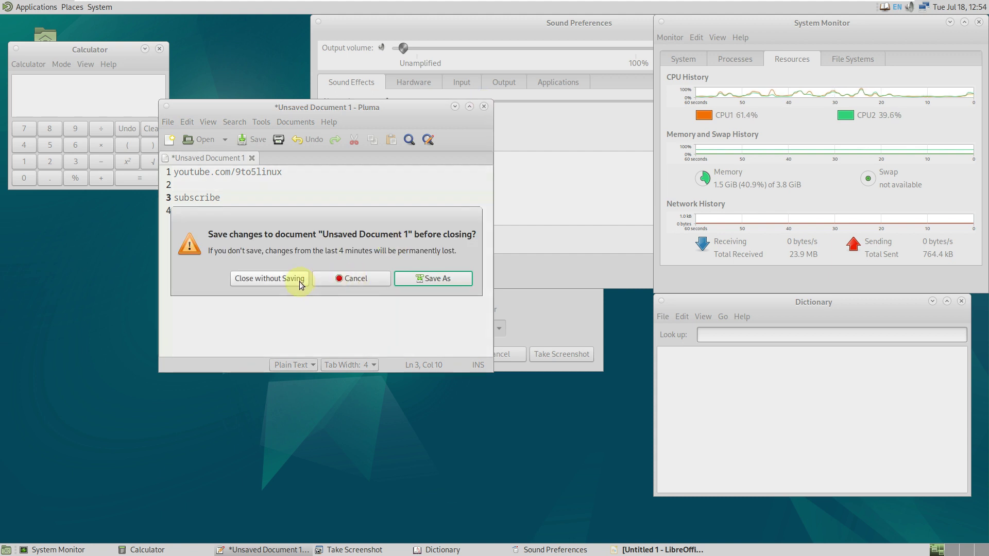
pyautogui.click(299, 281)
# Step: View MATE Calculator's About information and close the Calculator
pyautogui.click(113, 70)
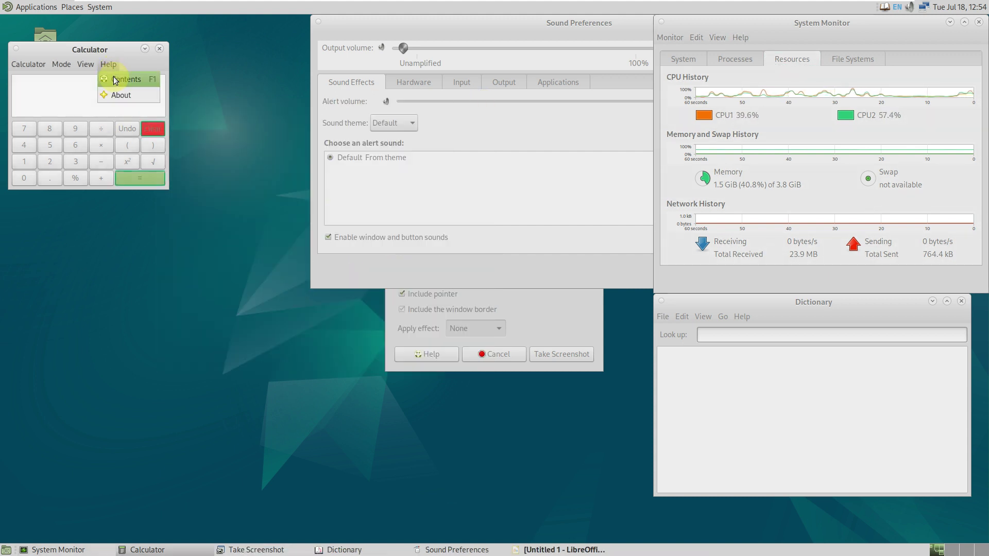
pyautogui.click(111, 95)
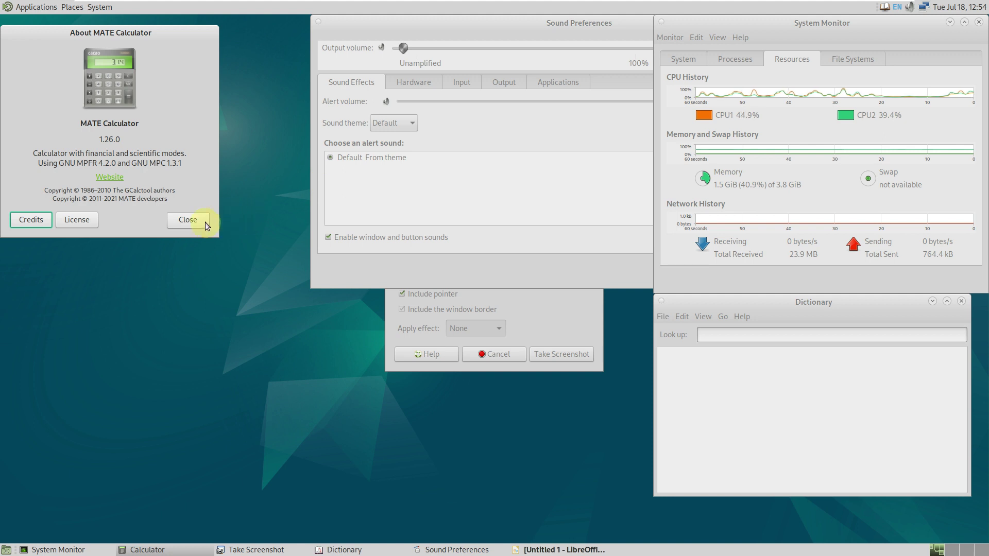
pyautogui.click(188, 220)
pyautogui.click(169, 44)
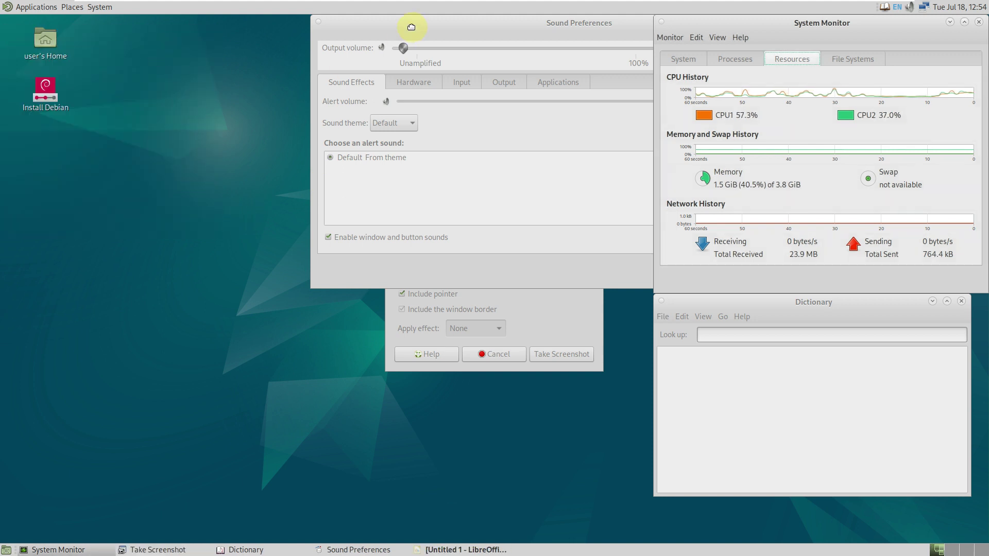
# Step: Centre Sound Preferences, browse its Hardware, Input, Output and Applications tabs, then close it
pyautogui.moveTo(410, 25); pyautogui.dragTo(319, 88)
pyautogui.click(313, 144)
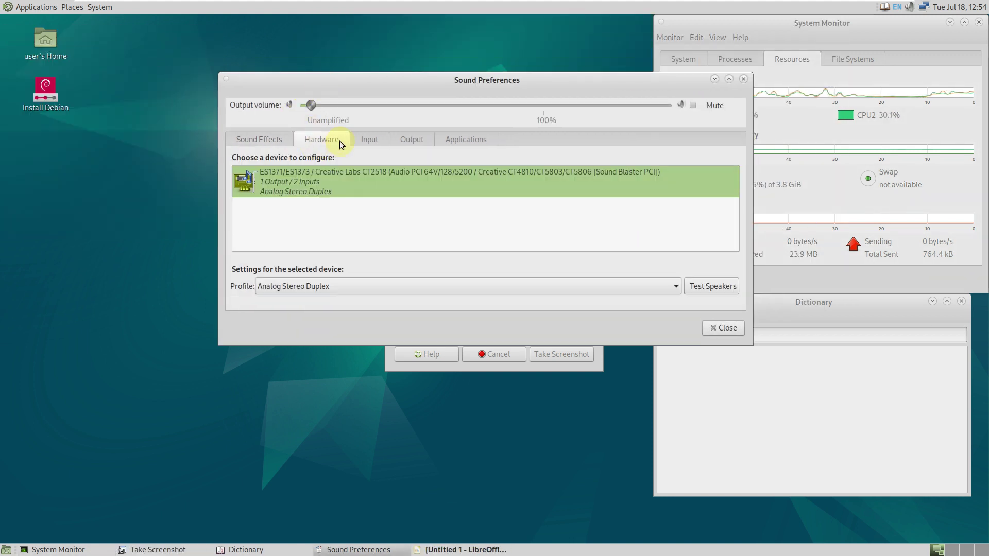
pyautogui.click(372, 143)
pyautogui.click(412, 139)
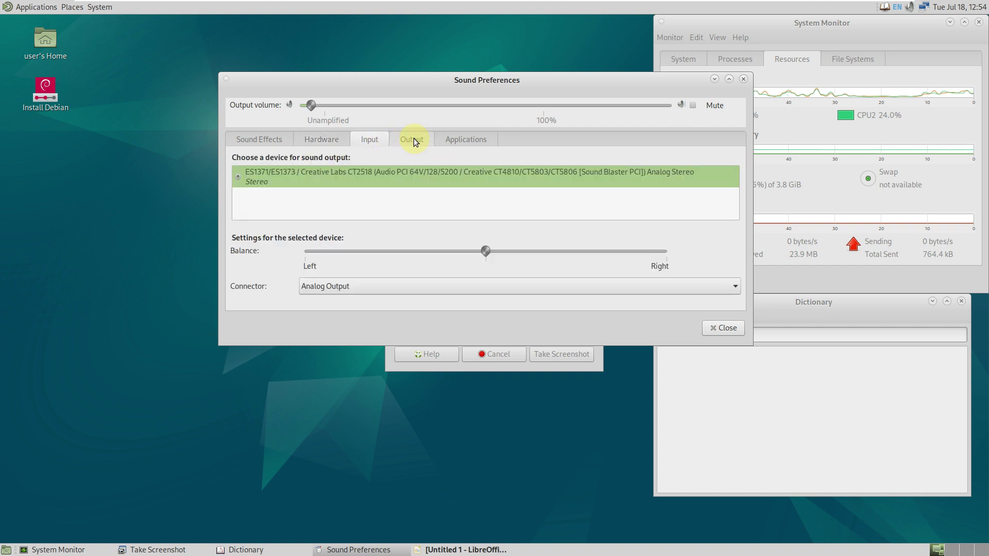
pyautogui.click(462, 137)
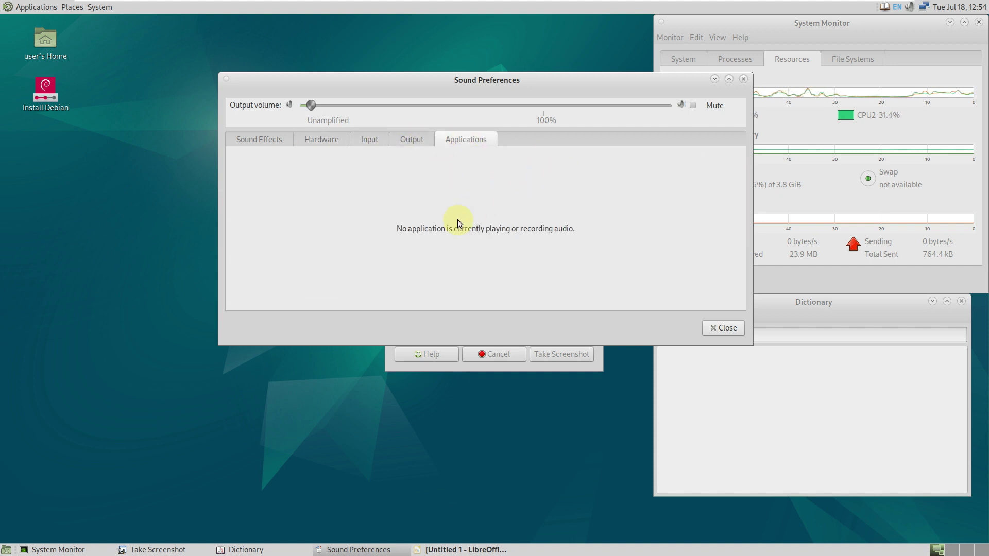
pyautogui.click(703, 326)
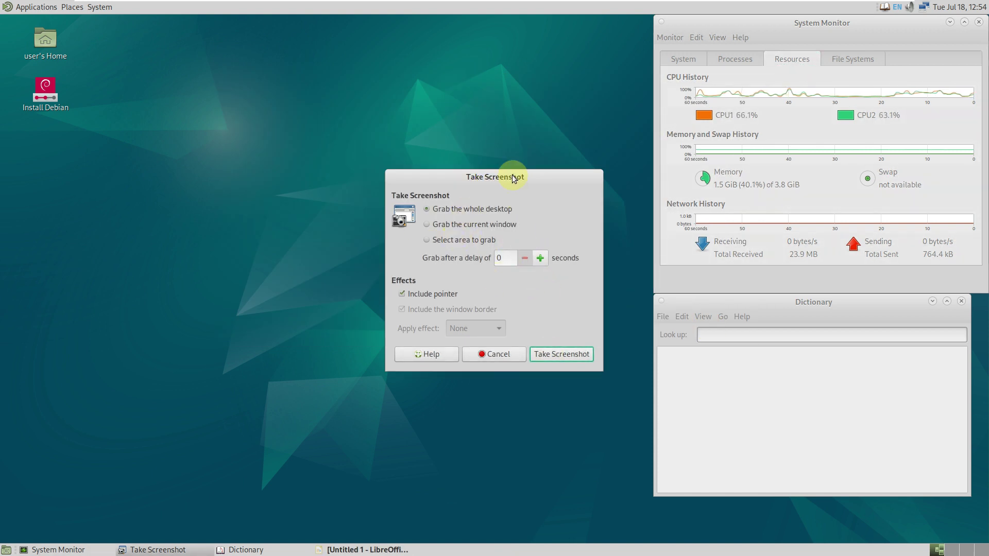
# Step: Cancel Take Screenshot, centre System Monitor, and view the Dictionary's About before closing Dictionary
pyautogui.click(508, 353)
pyautogui.moveTo(762, 43); pyautogui.dragTo(402, 47)
pyautogui.click(749, 300)
pyautogui.click(741, 316)
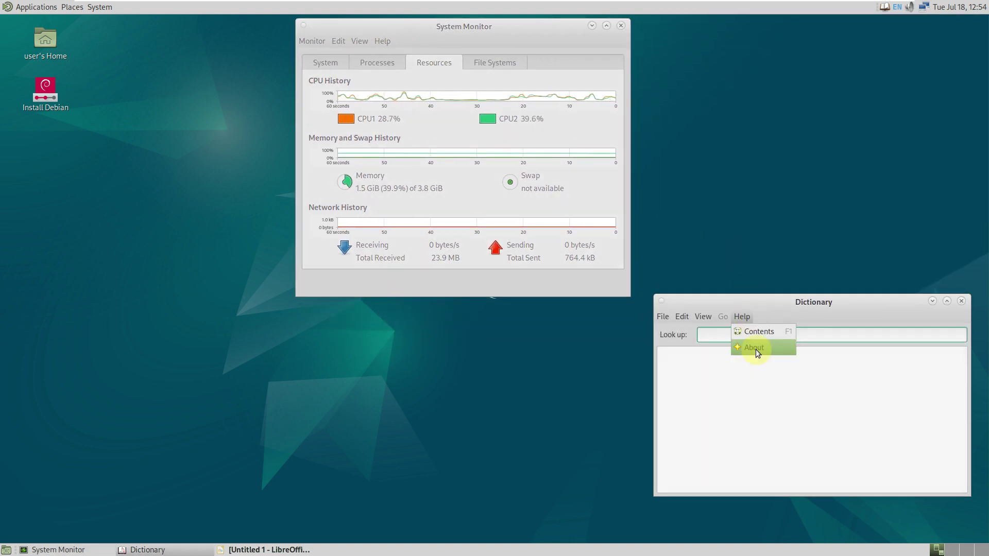
pyautogui.click(756, 349)
pyautogui.click(890, 491)
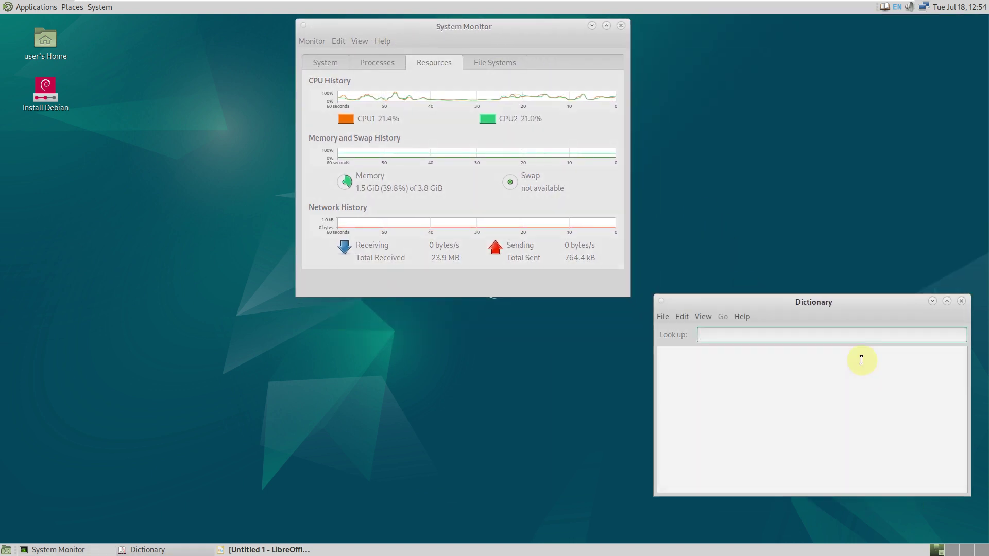
pyautogui.moveTo(824, 305); pyautogui.dragTo(514, 310)
pyautogui.click(651, 307)
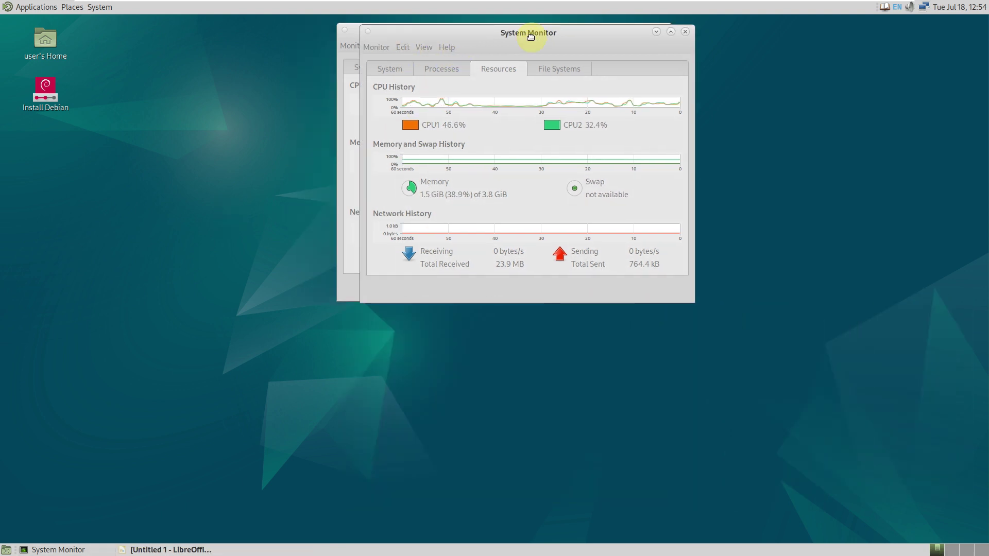
# Step: In LibreOffice Draw, dismiss the tip, check About (version 7.4.5.1), and close Draw
pyautogui.click(187, 550)
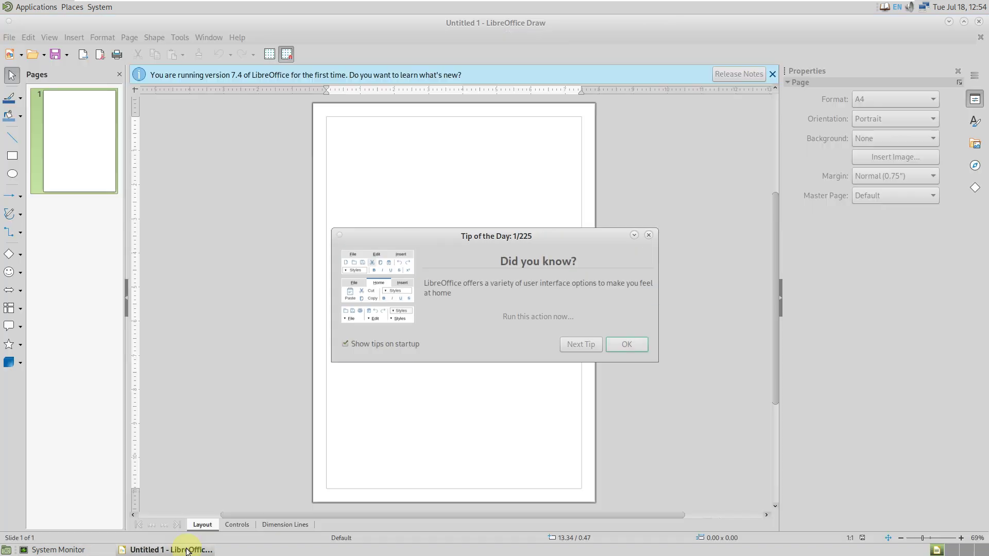
pyautogui.click(648, 235)
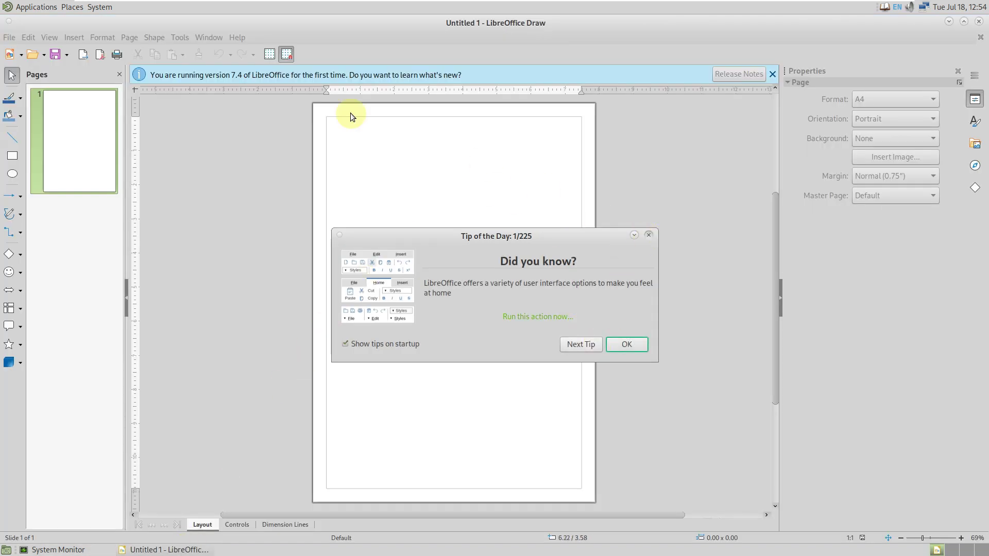
pyautogui.click(237, 37)
pyautogui.click(275, 239)
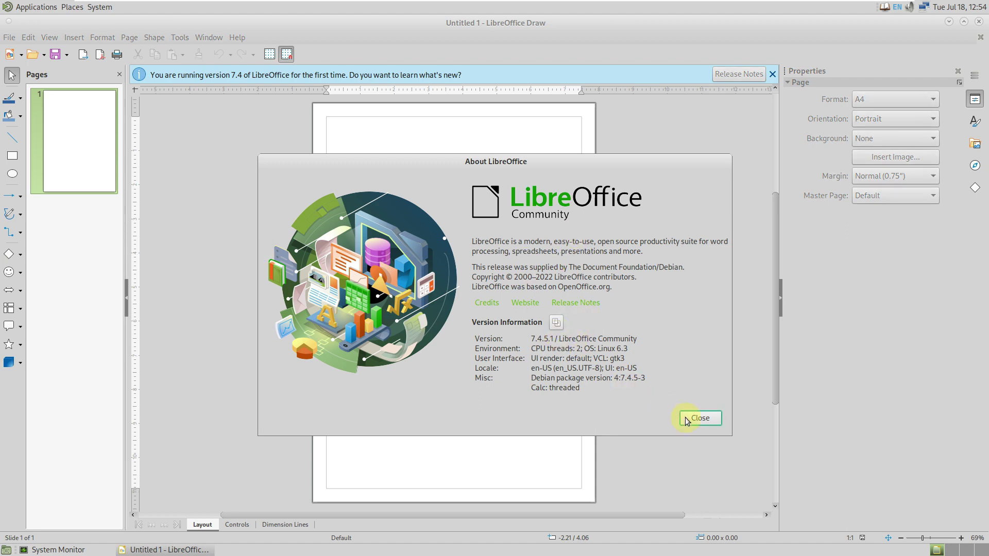
pyautogui.click(701, 419)
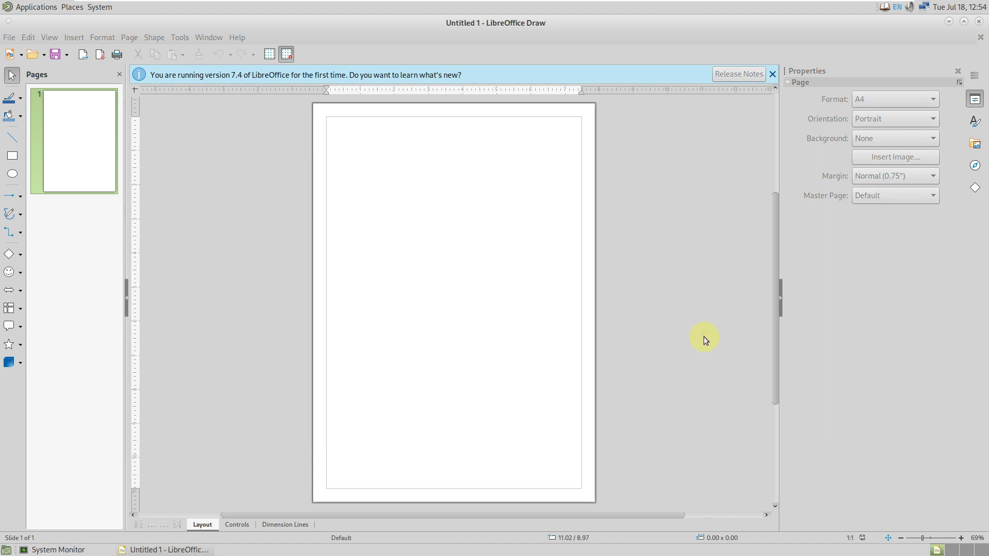
pyautogui.click(977, 23)
# Step: Set the desktop wallpaper to the stormy road landscape via Change Desktop Background
pyautogui.rightClick(238, 181)
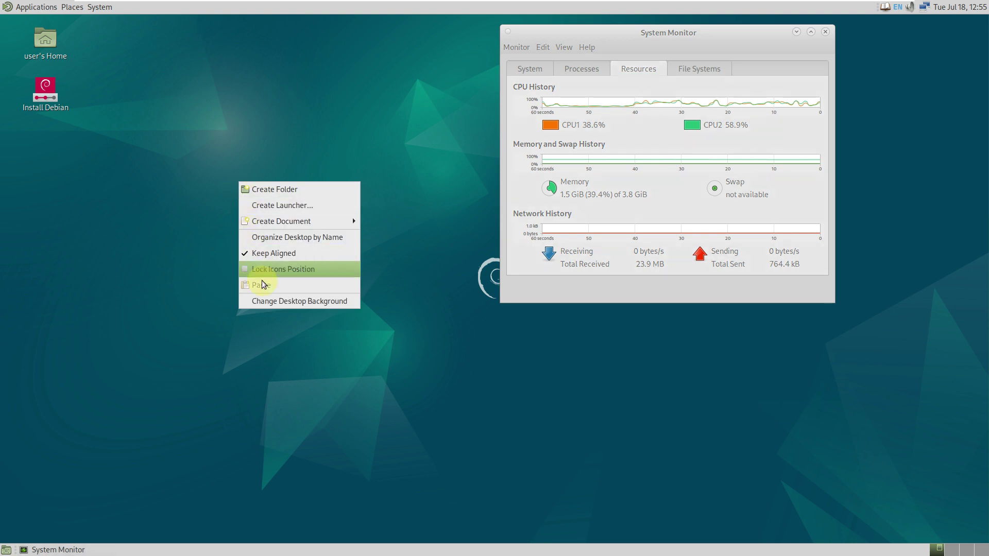
pyautogui.click(265, 300)
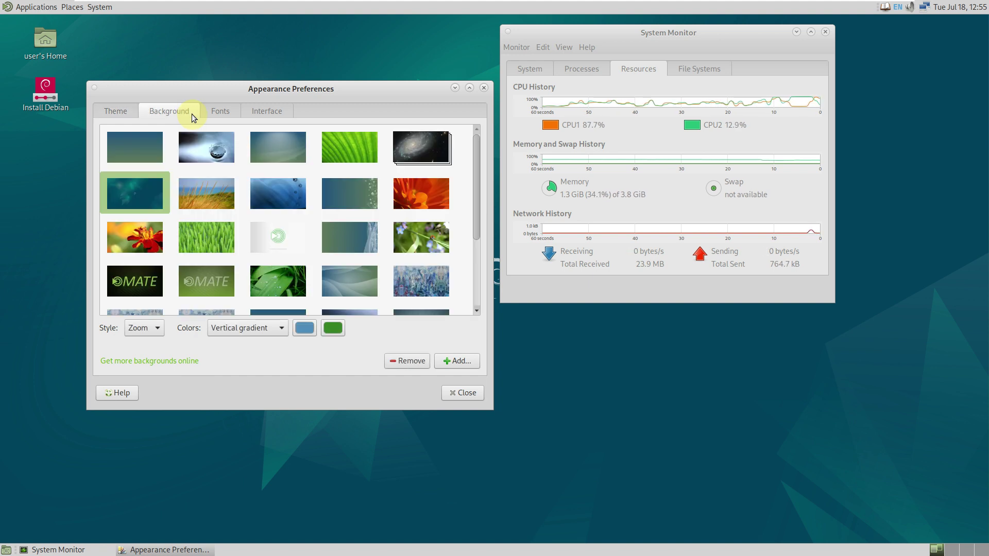
pyautogui.scroll(-5, 205, 281)
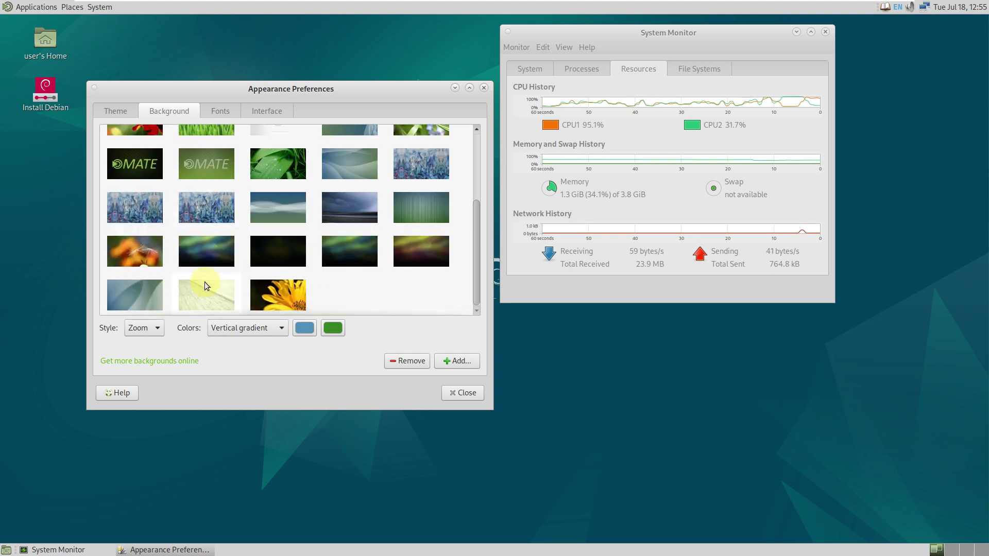
pyautogui.scroll(5, 283, 239)
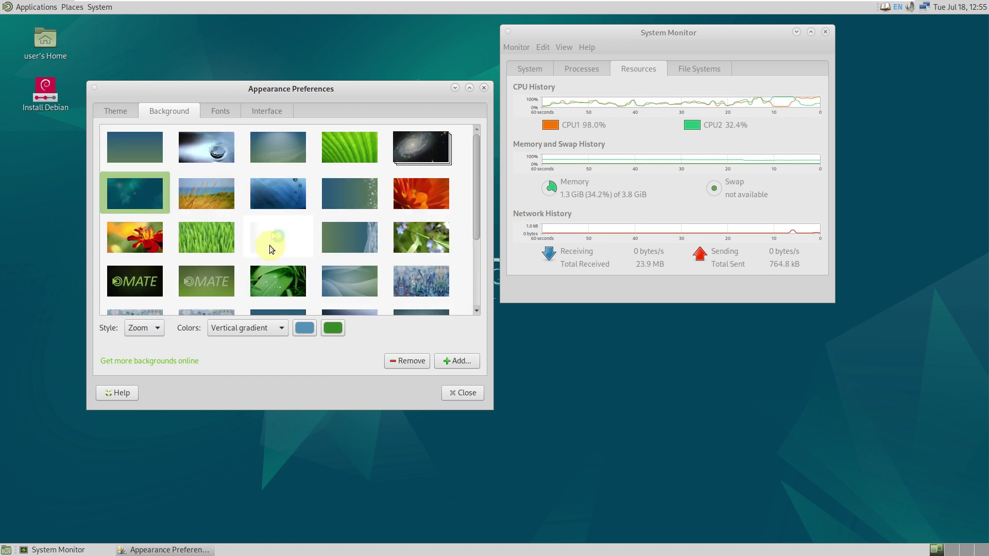
pyautogui.scroll(-3, 215, 246)
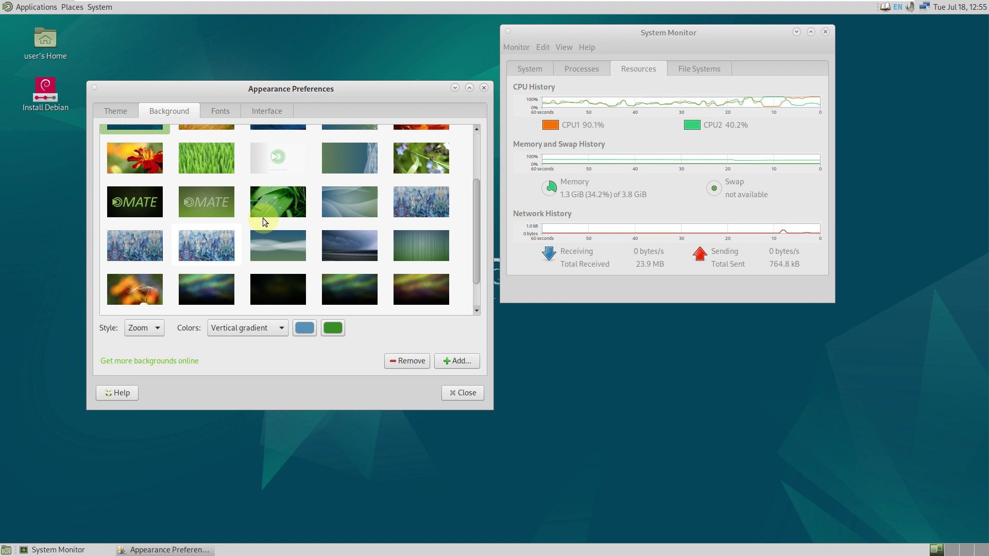
pyautogui.click(353, 236)
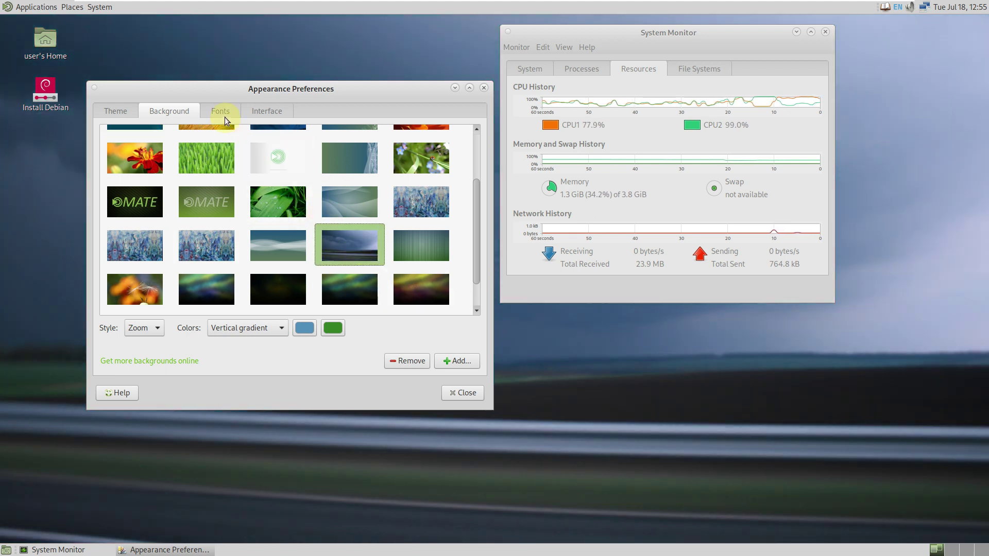
# Step: Look through the Fonts, Interface and Theme tabs, then close Appearance Preferences
pyautogui.click(222, 113)
pyautogui.click(273, 113)
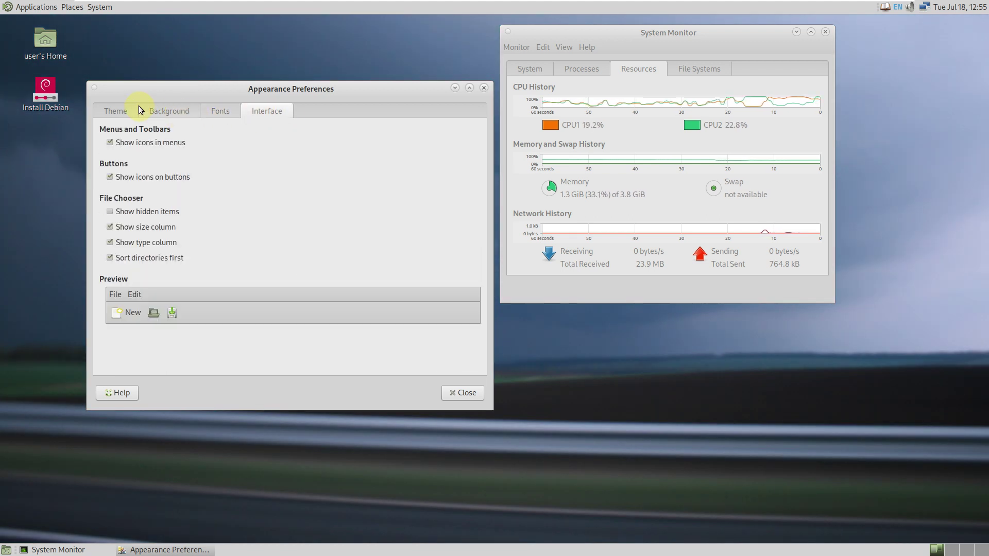
pyautogui.click(120, 107)
pyautogui.scroll(-5, 355, 265)
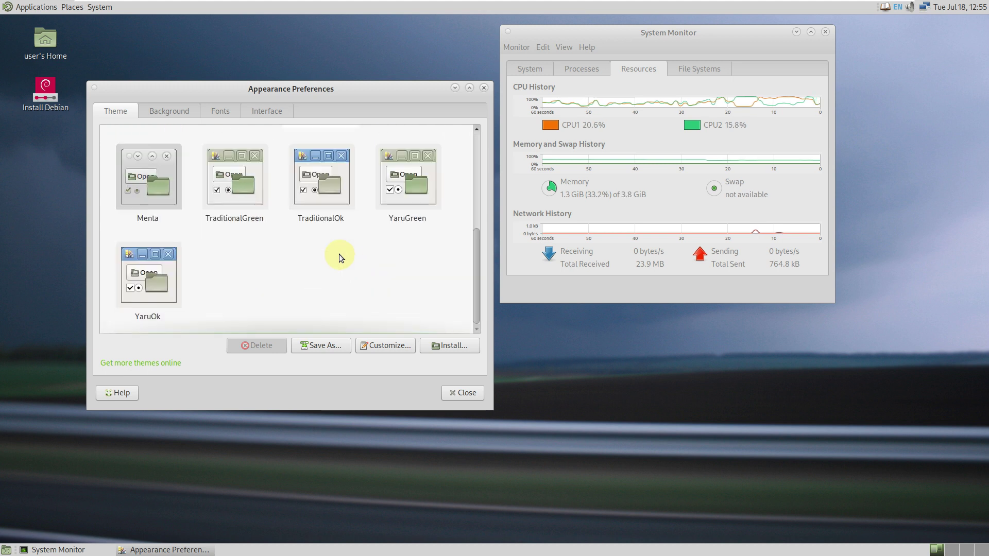
pyautogui.click(452, 393)
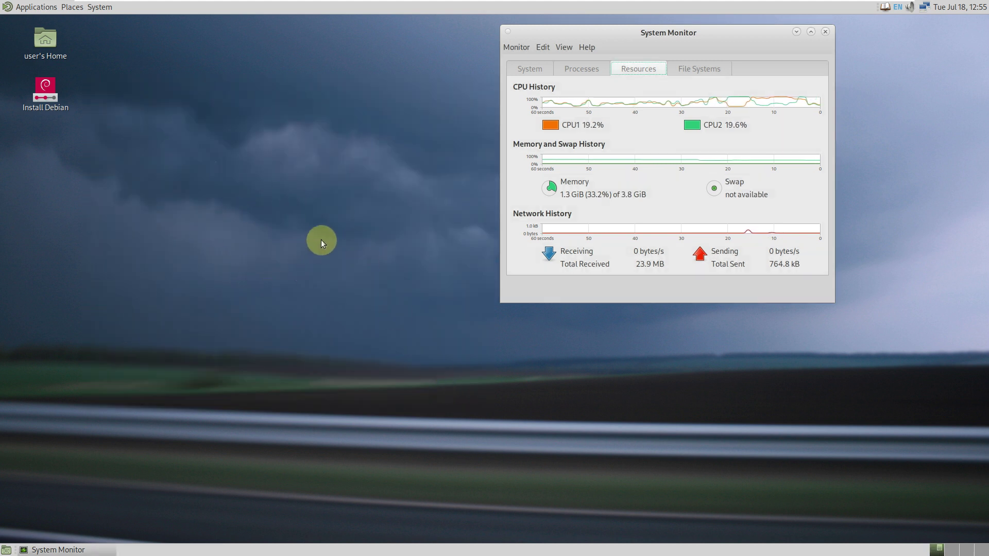
# Step: Browse System Monitor's System, Processes and Resources tabs, then close it
pyautogui.click(527, 73)
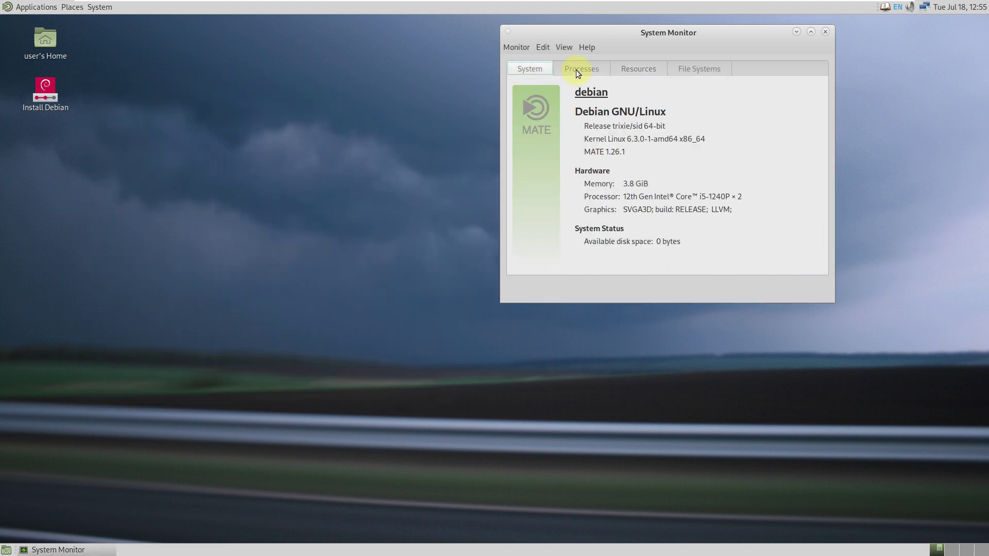
pyautogui.click(576, 70)
pyautogui.click(637, 67)
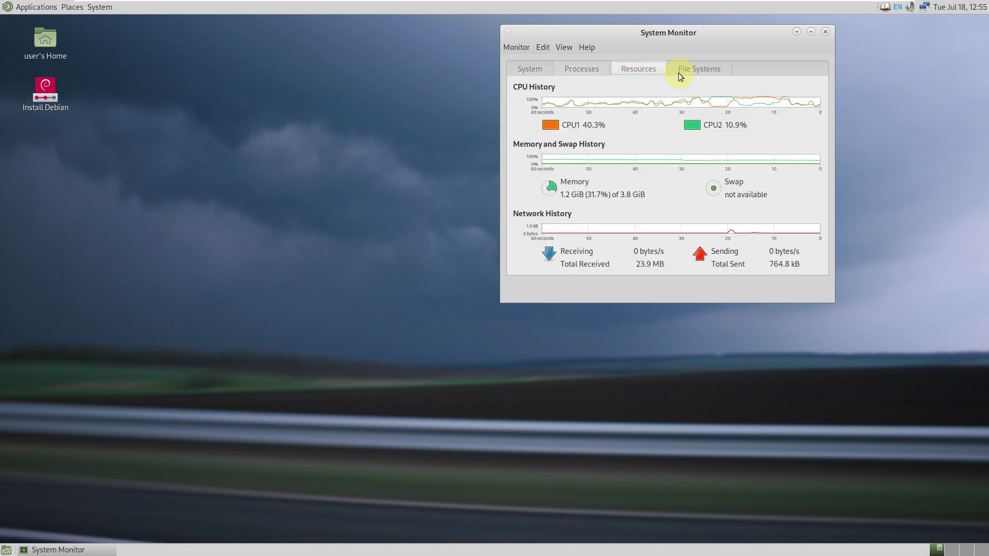
pyautogui.click(825, 31)
# Step: Show the panel calendar and briefly check the network connection options
pyautogui.click(935, 7)
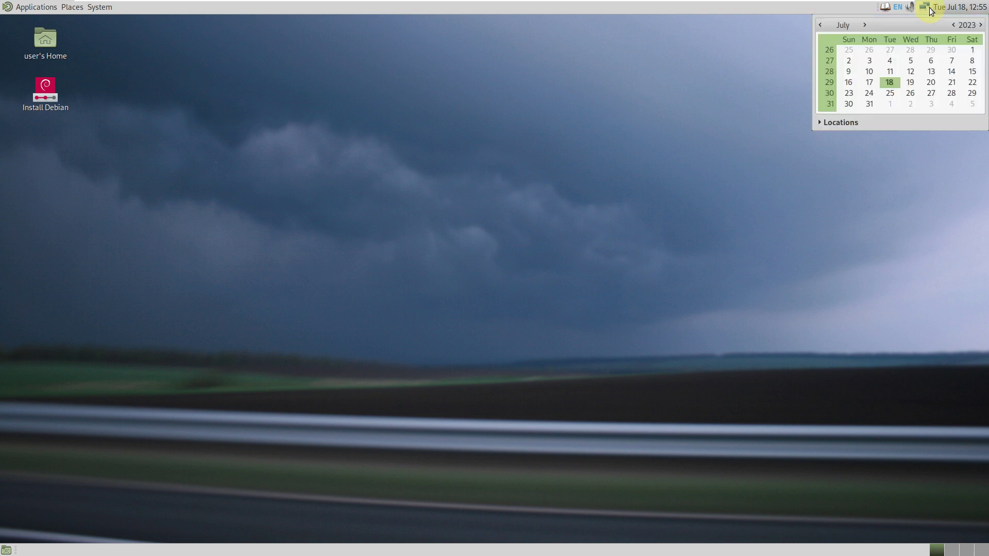
pyautogui.click(925, 6)
pyautogui.click(925, 6)
# Step: Browse the Applications menu, then choose System > Shut Down... and confirm shutdown
pyautogui.click(27, 8)
pyautogui.moveTo(63, 119)
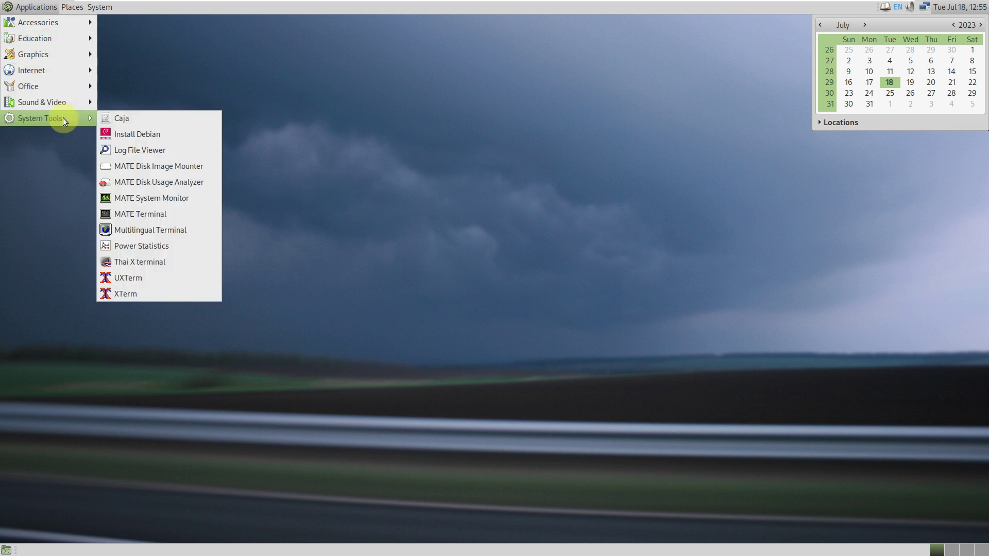
pyautogui.moveTo(103, 7)
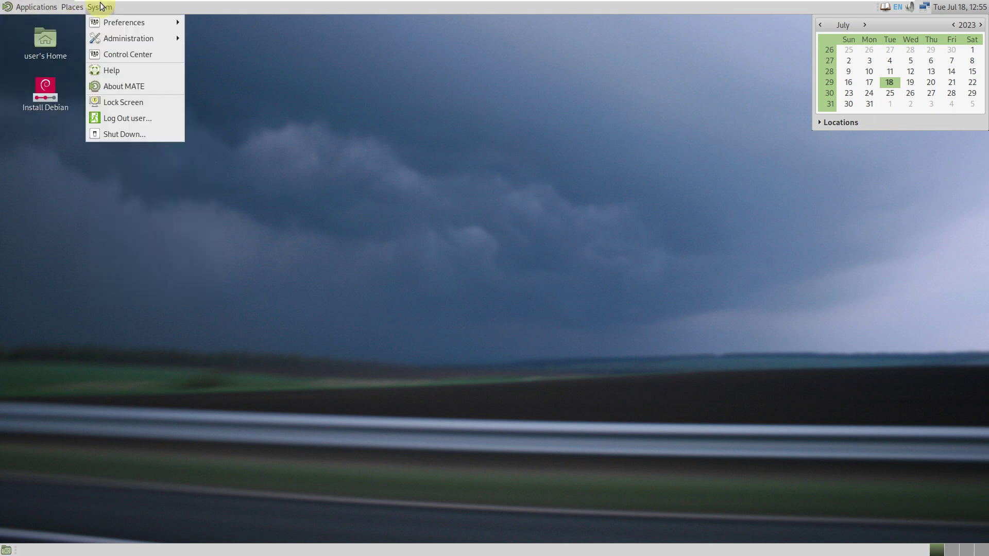
pyautogui.click(113, 130)
pyautogui.click(555, 329)
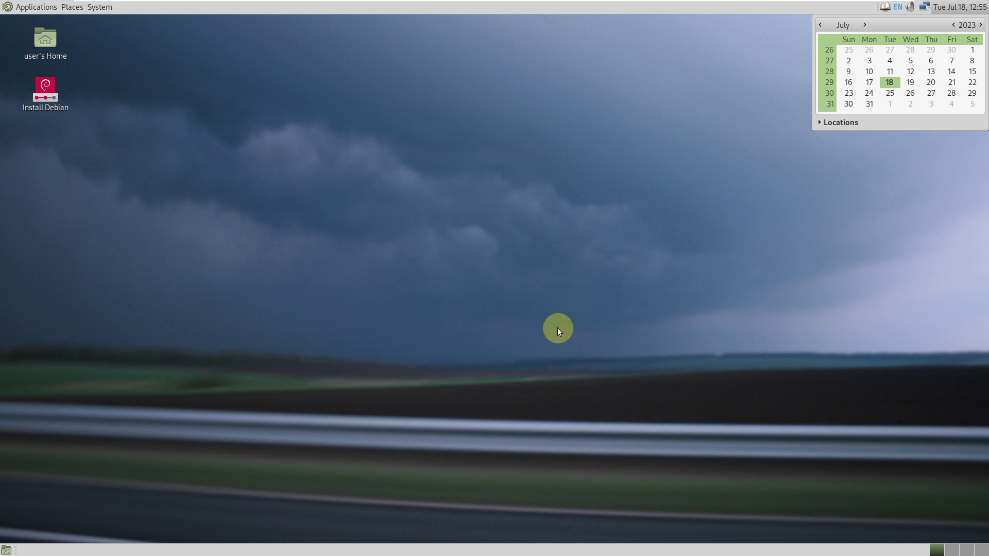